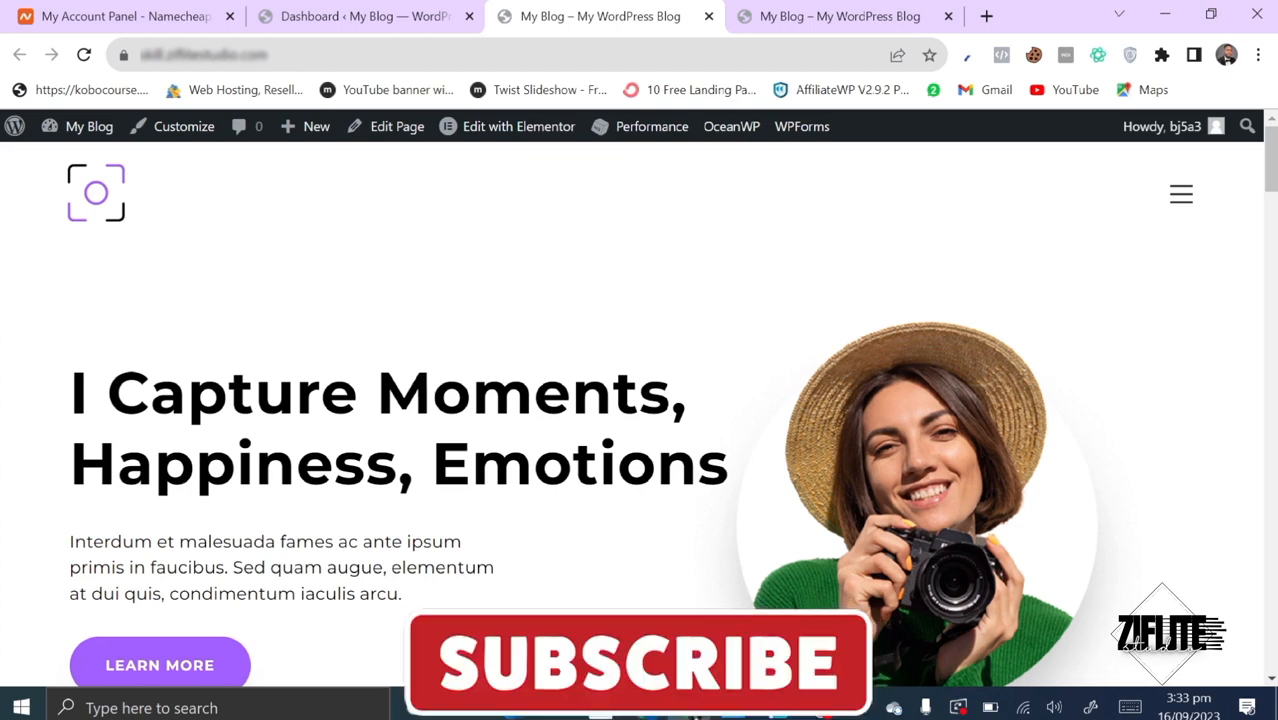
# - Switch to the new install's window and open its WordPress admin dashboard in a tab
pyautogui.scroll(-2, 508, 437)
pyautogui.scroll(-1, 508, 437)
pyautogui.scroll(3, 508, 437)
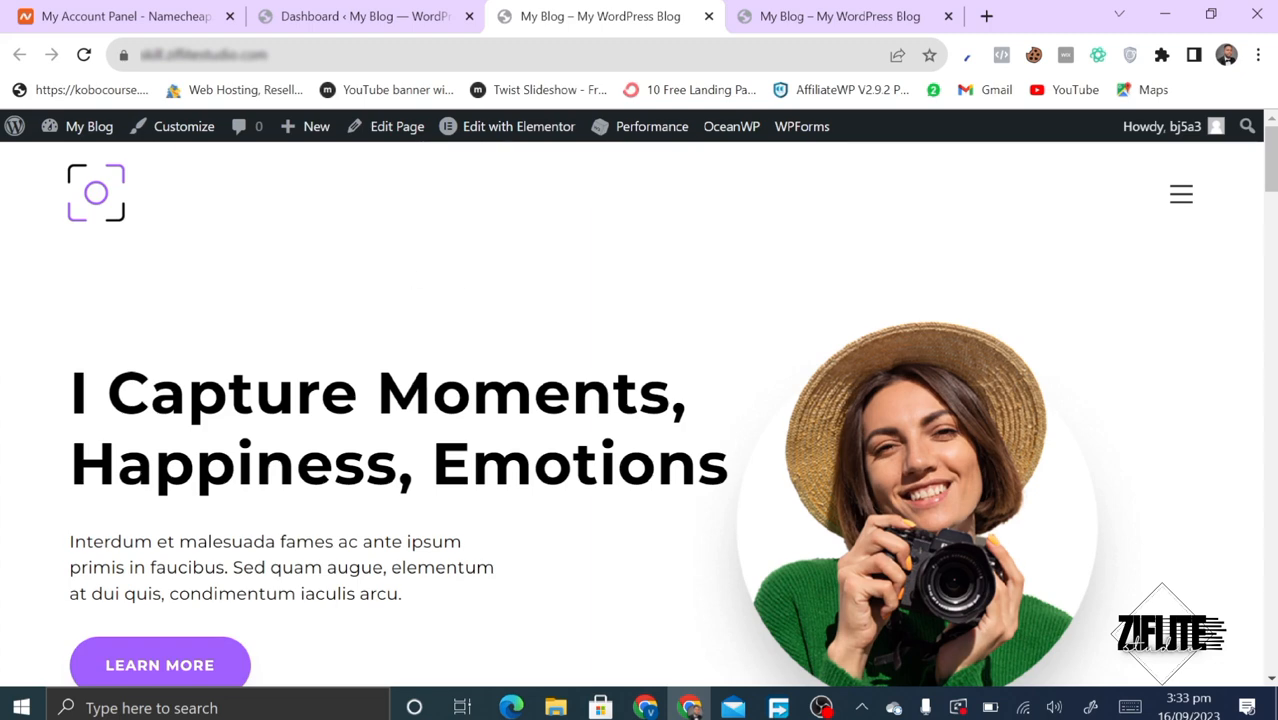
pyautogui.scroll(-7, 365, 485)
pyautogui.scroll(-15, 367, 487)
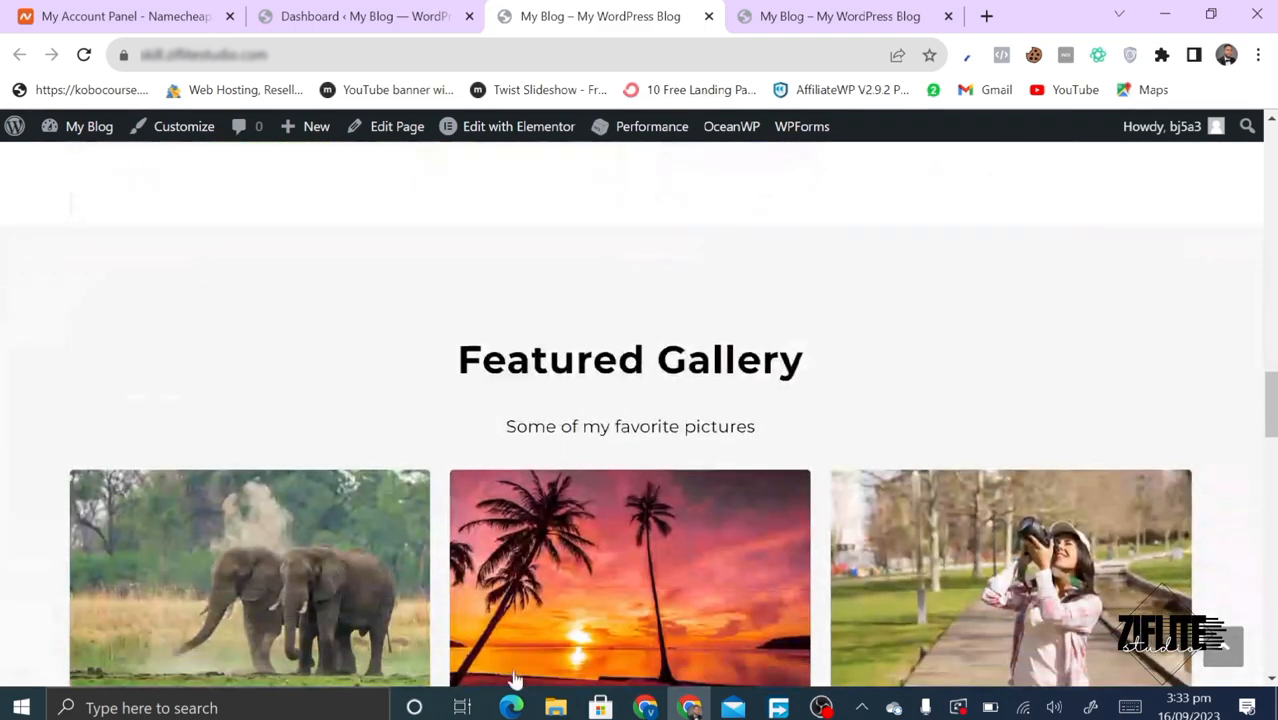
pyautogui.click(646, 707)
pyautogui.scroll(2, 499, 300)
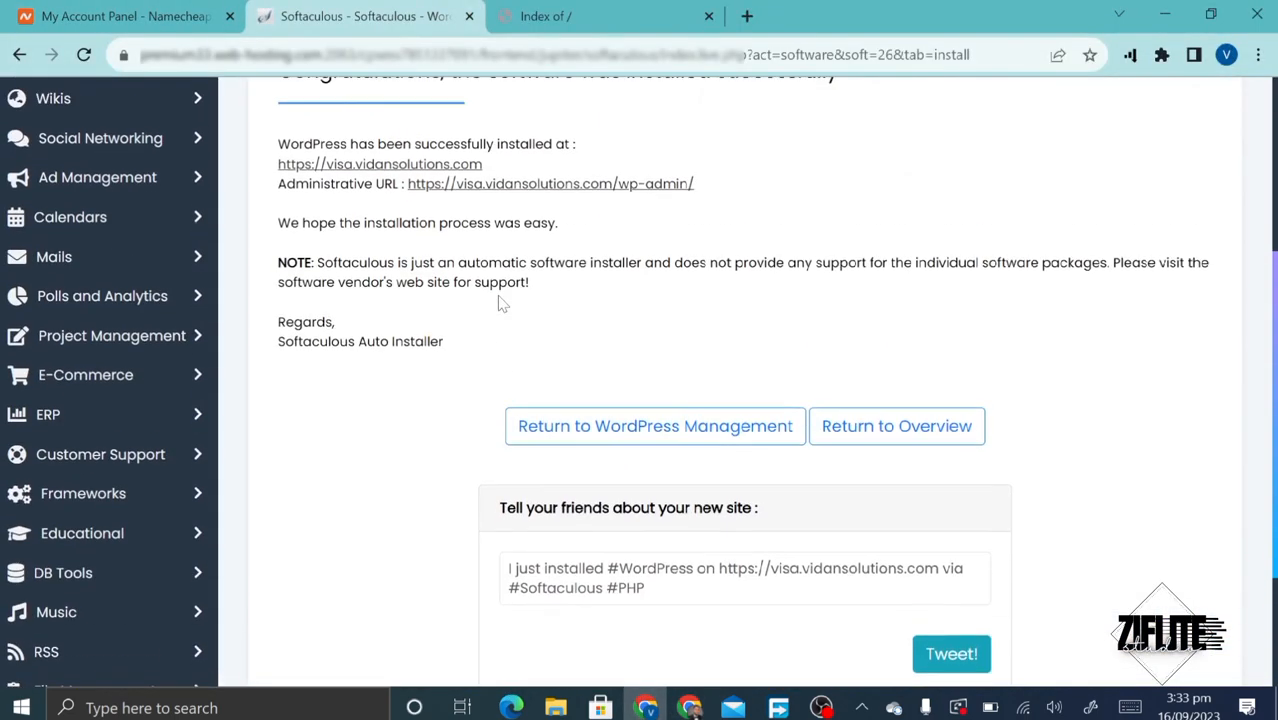
pyautogui.click(535, 197)
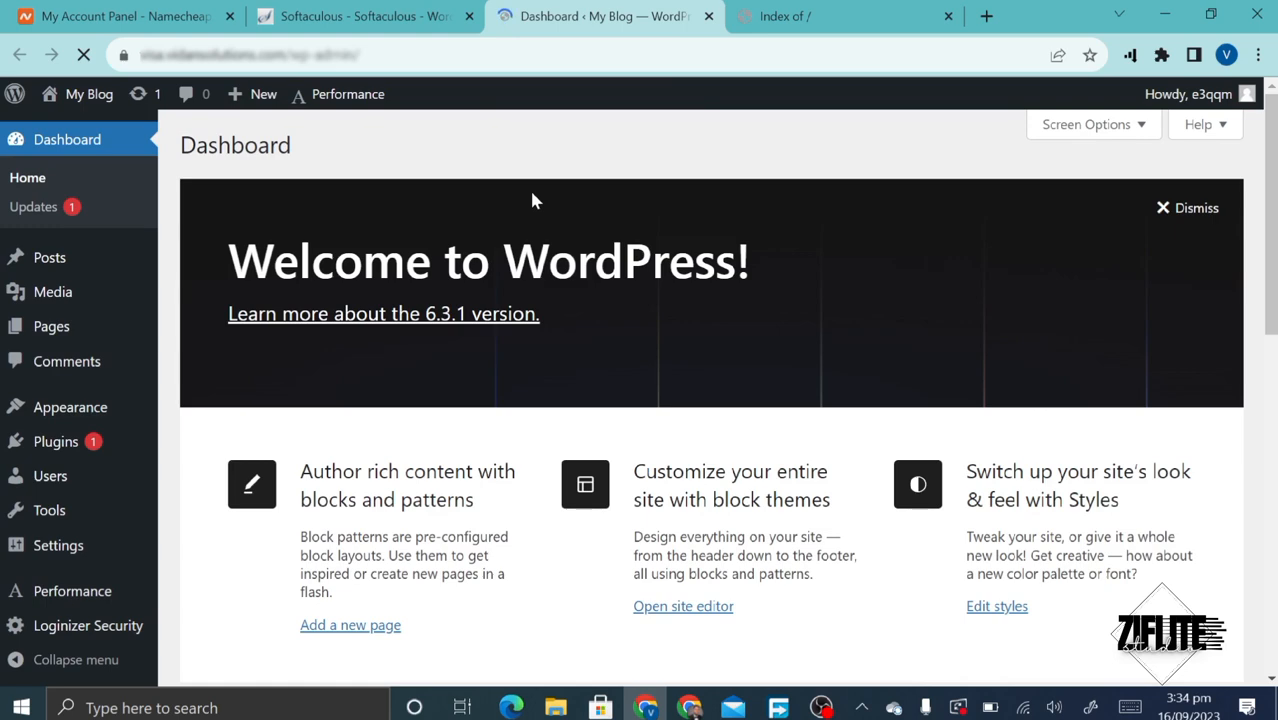
# - Open My Blog's homepage in a new tab, close Index of /, and view its default front page
pyautogui.scroll(-4, 255, 535)
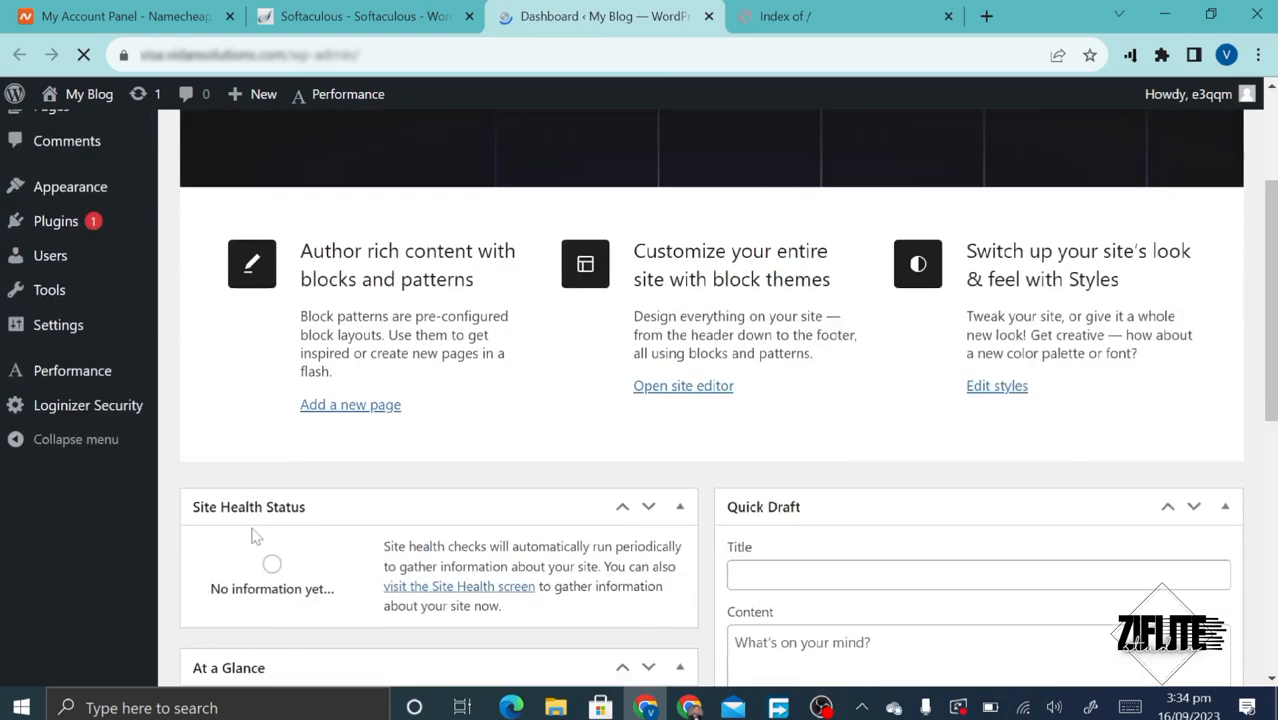
pyautogui.scroll(1, 255, 535)
pyautogui.scroll(3, 255, 535)
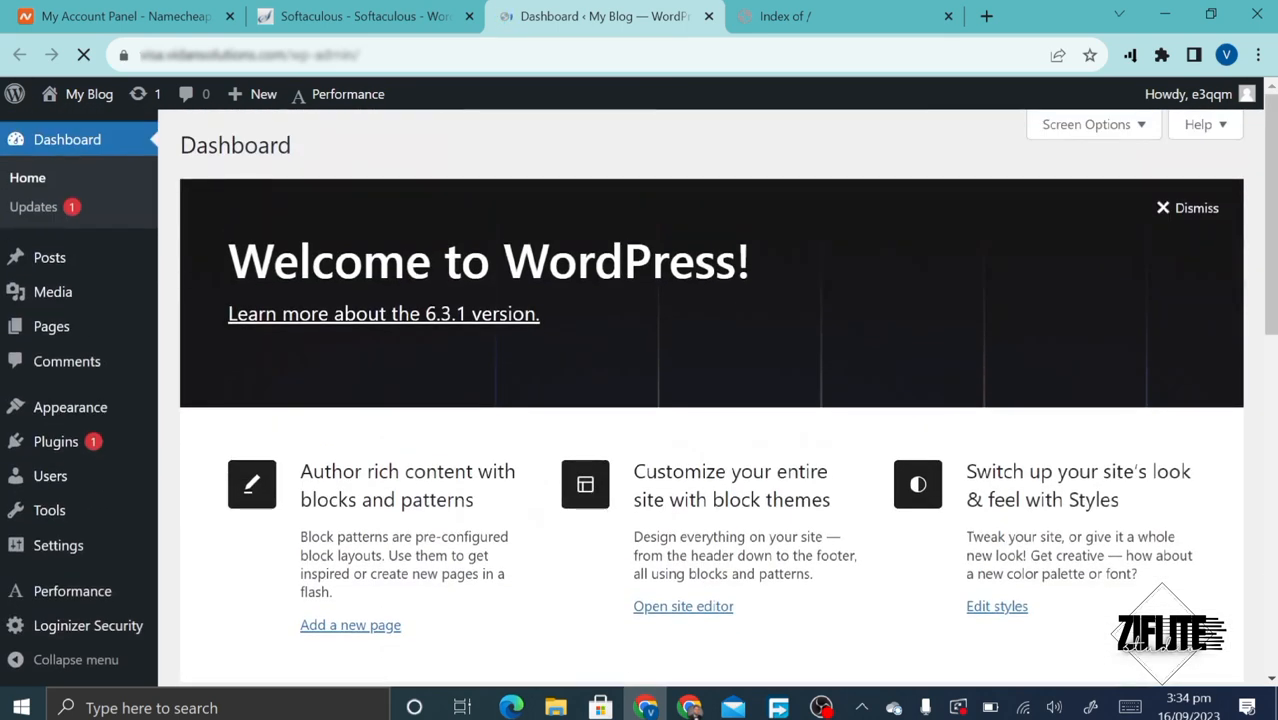
pyautogui.rightClick(85, 101)
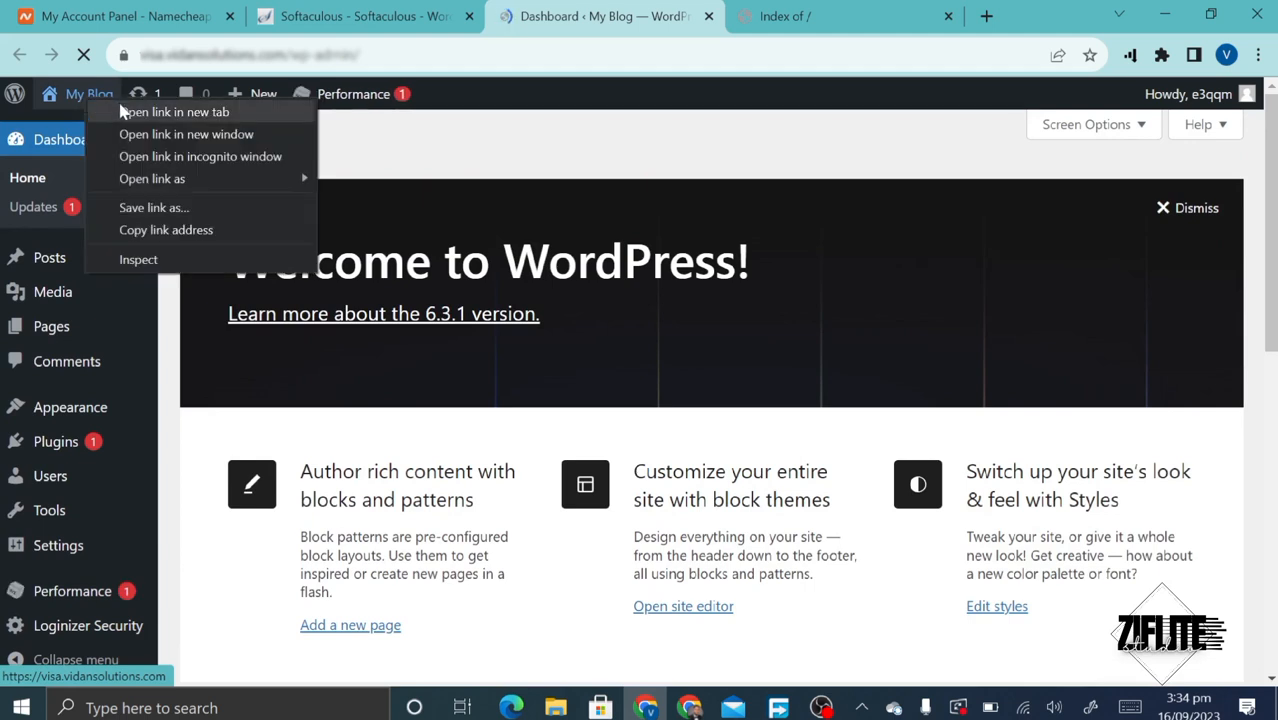
pyautogui.click(122, 109)
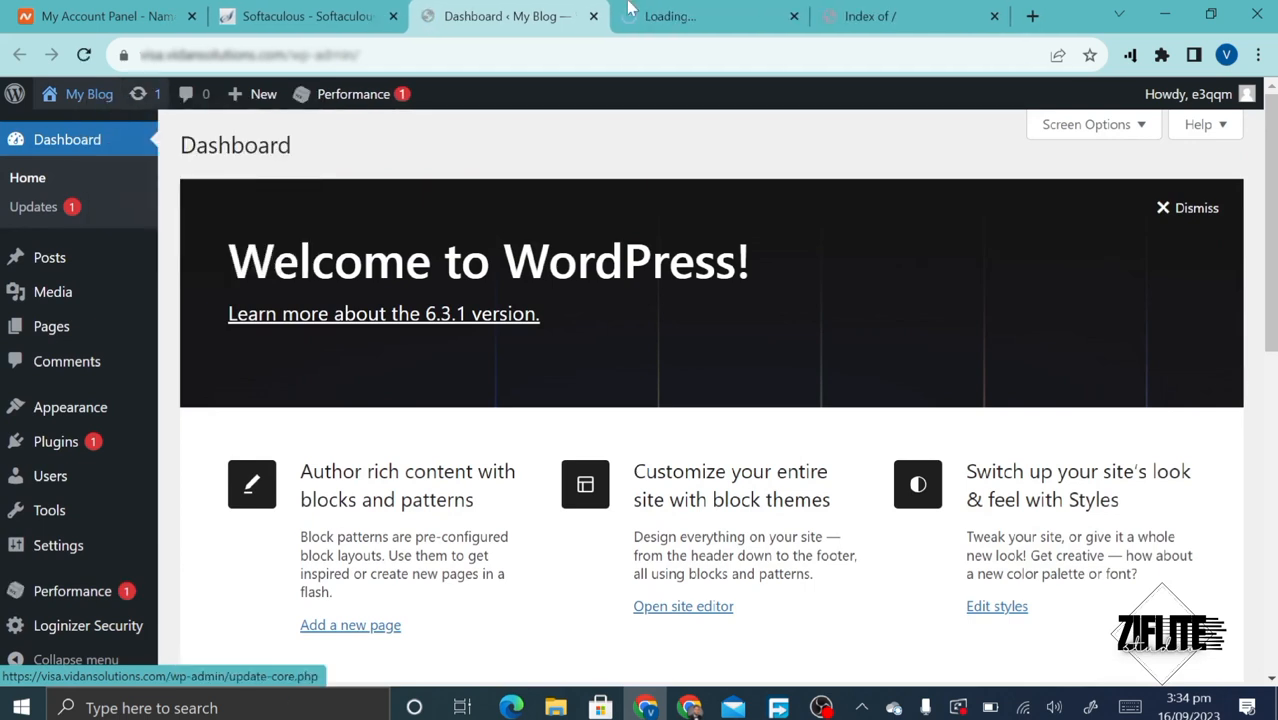
pyautogui.click(995, 17)
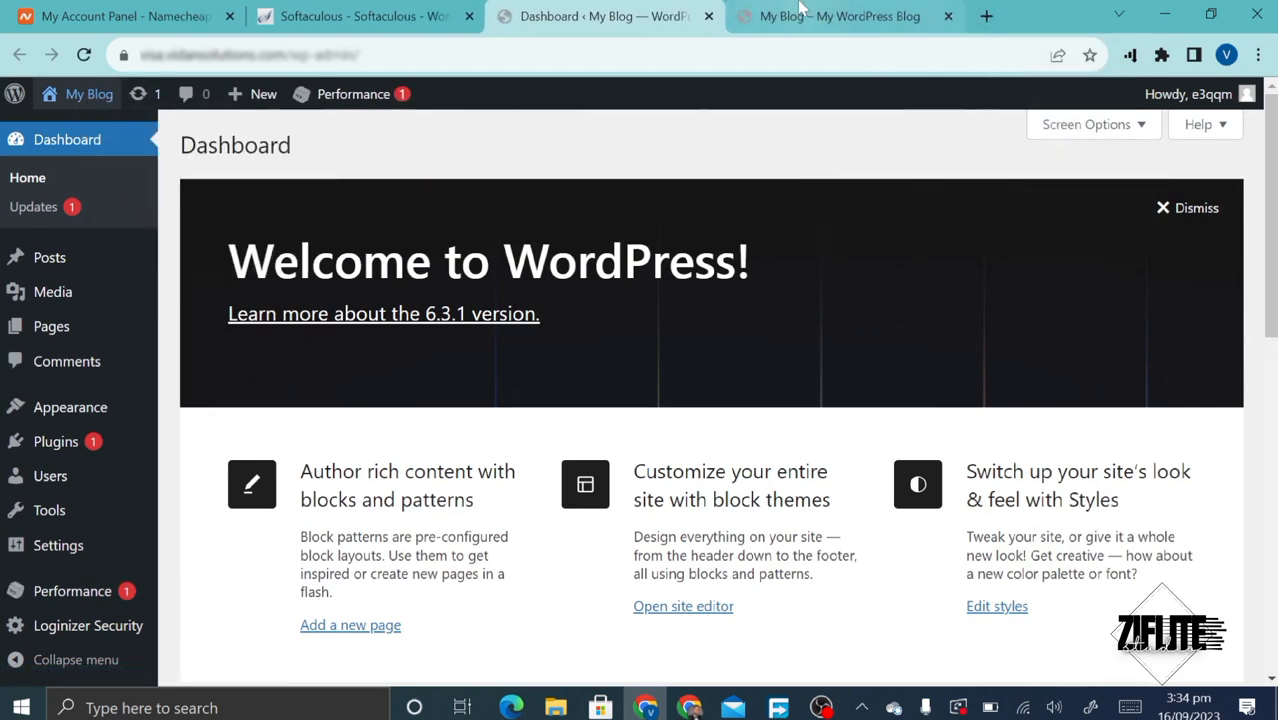
pyautogui.click(840, 17)
# - Return to the window showing the original photography site
pyautogui.scroll(-3, 557, 429)
pyautogui.scroll(-3, 557, 429)
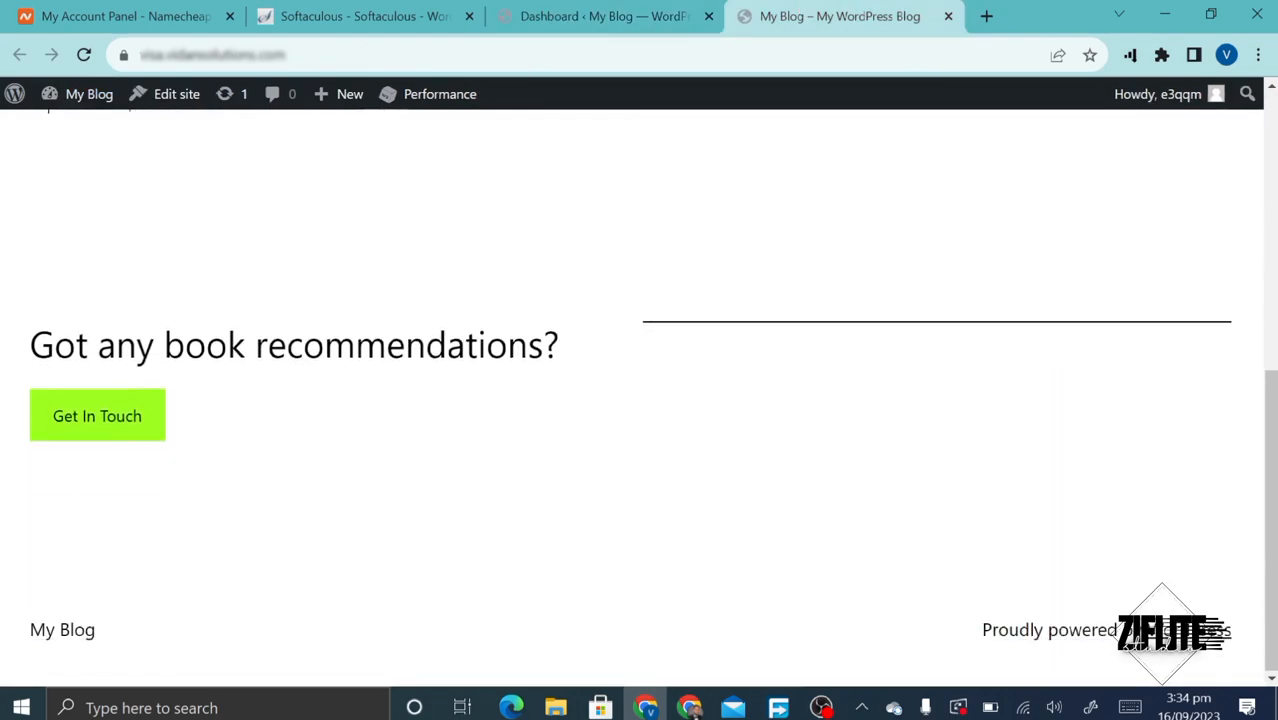
pyautogui.scroll(6, 553, 428)
pyautogui.click(690, 707)
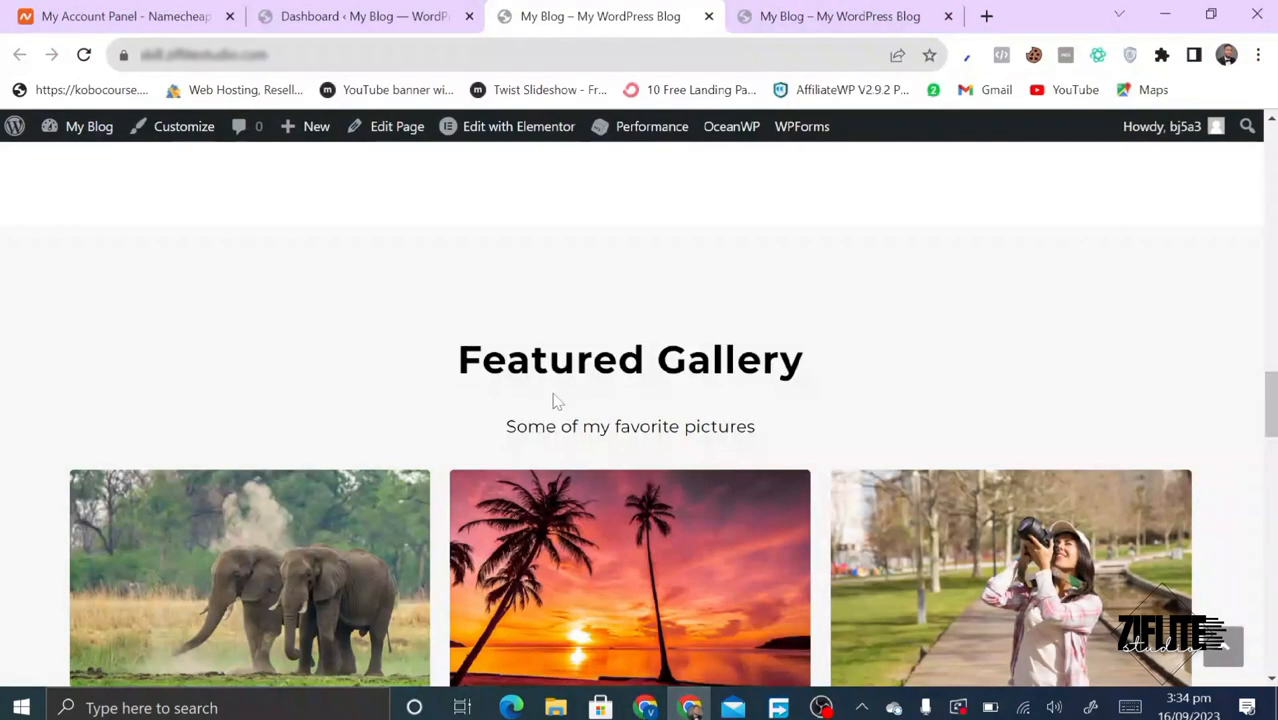
# - Leave the photography site's homepage for its Dashboard ‹ My Blog admin tab
pyautogui.scroll(-10, 555, 402)
pyautogui.scroll(10, 554, 402)
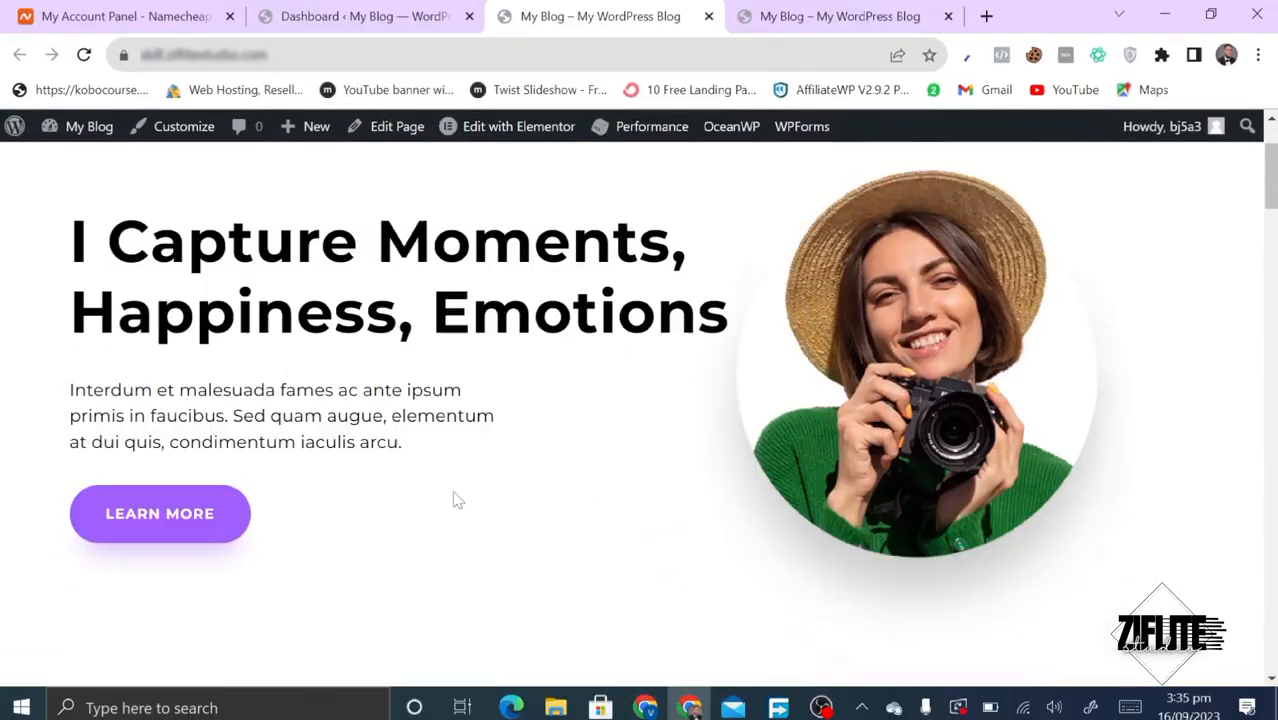
pyautogui.scroll(-3, 455, 500)
pyautogui.scroll(4, 453, 499)
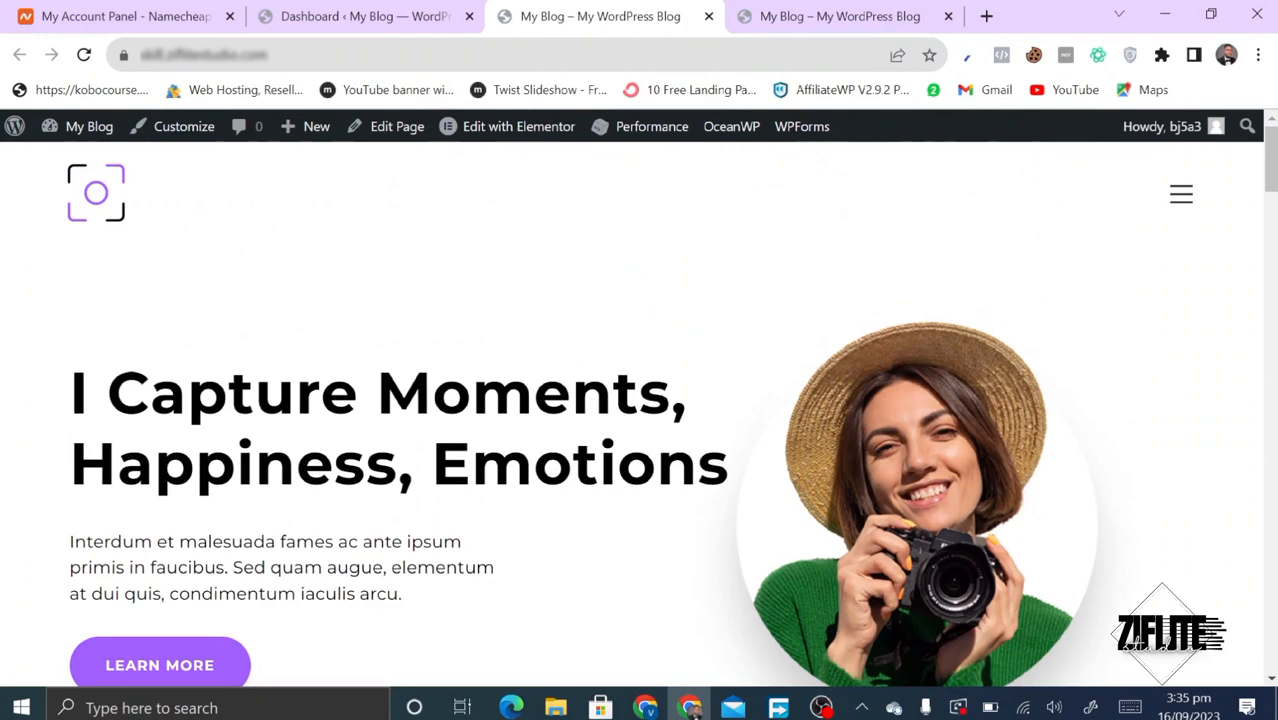
pyautogui.click(291, 8)
pyautogui.click(547, 12)
pyautogui.click(378, 8)
pyautogui.scroll(-2, 45, 533)
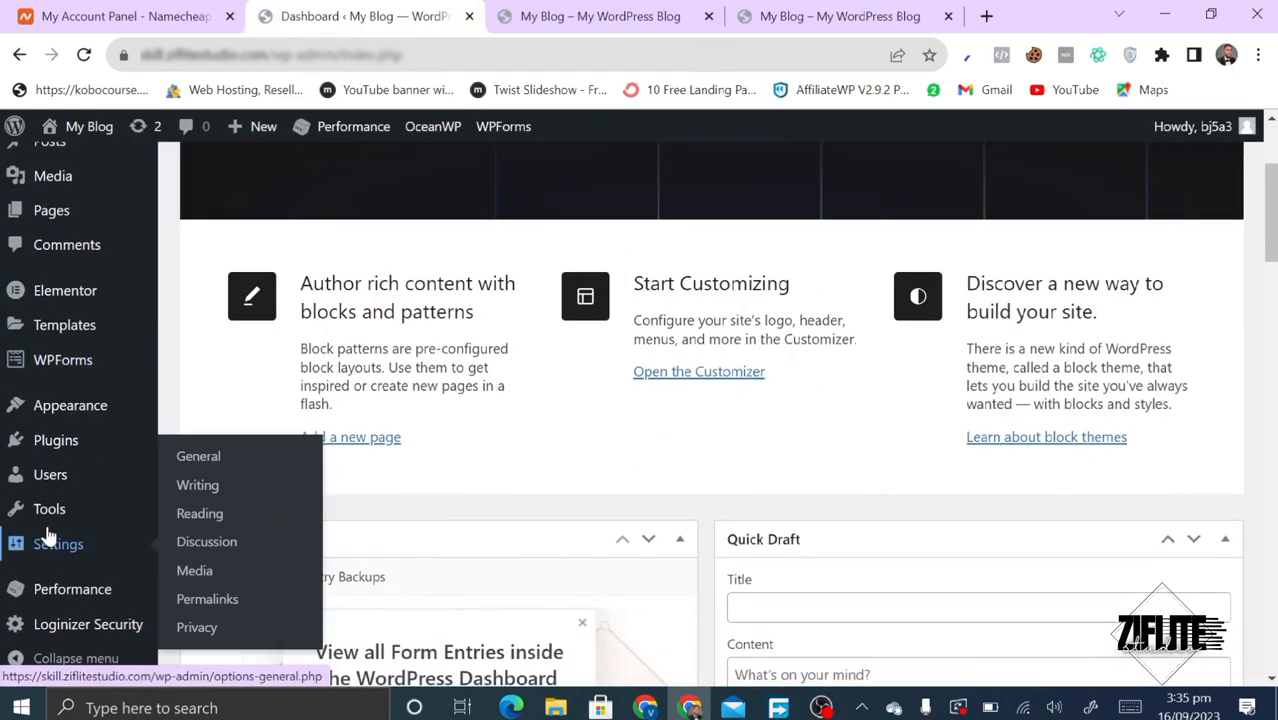
# - Find All-in-One WP Migration under Plugins > Add New, then install and activate it
pyautogui.moveTo(57, 449)
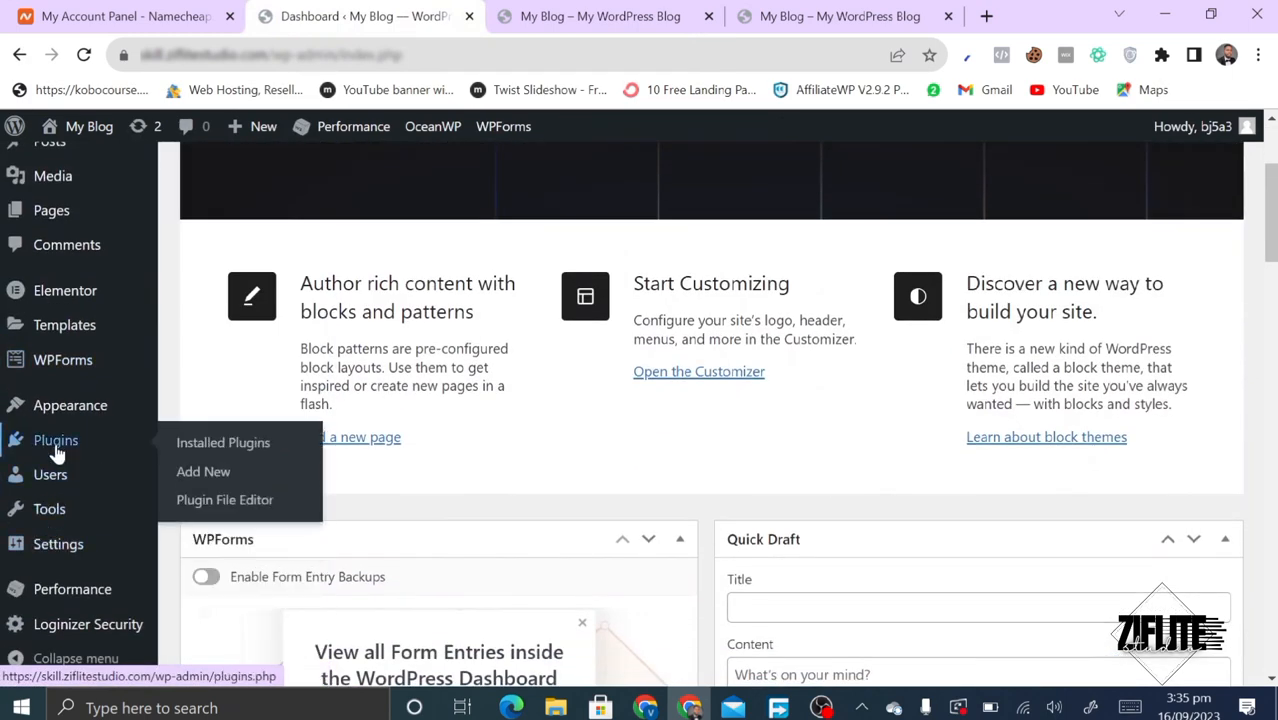
pyautogui.click(203, 473)
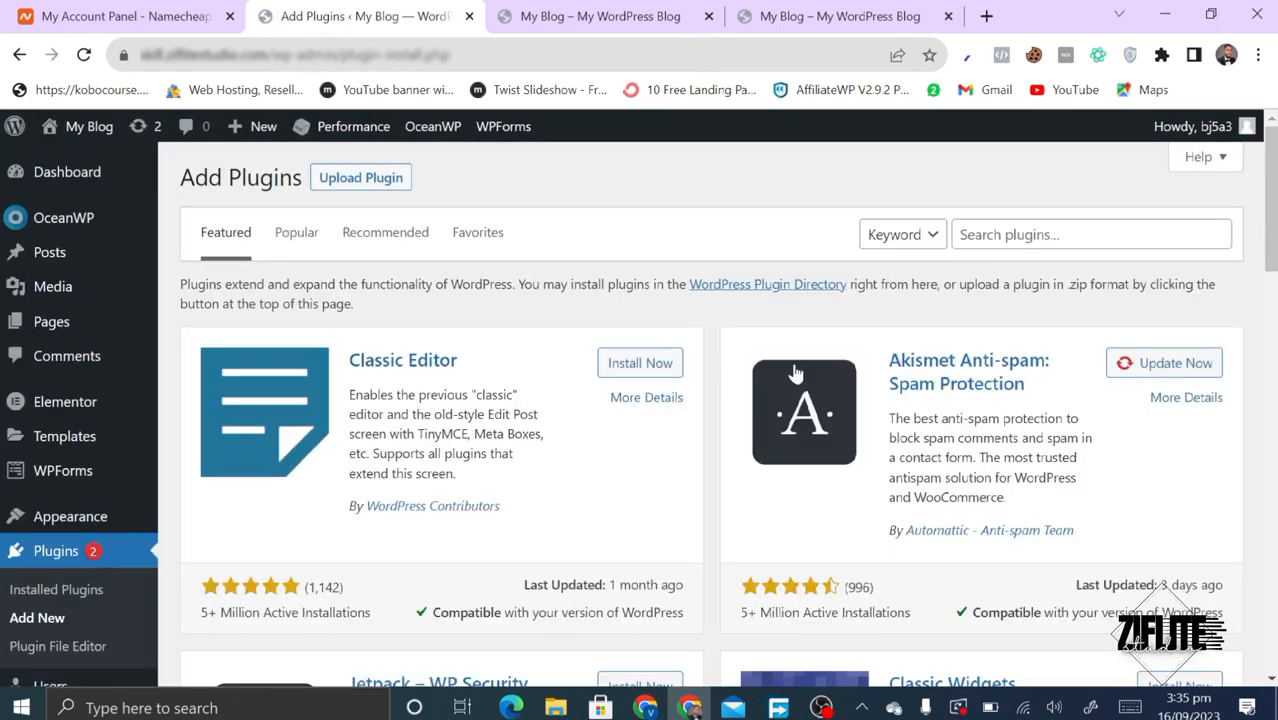
pyautogui.click(990, 234)
pyautogui.write('All-in-One WP Migration')
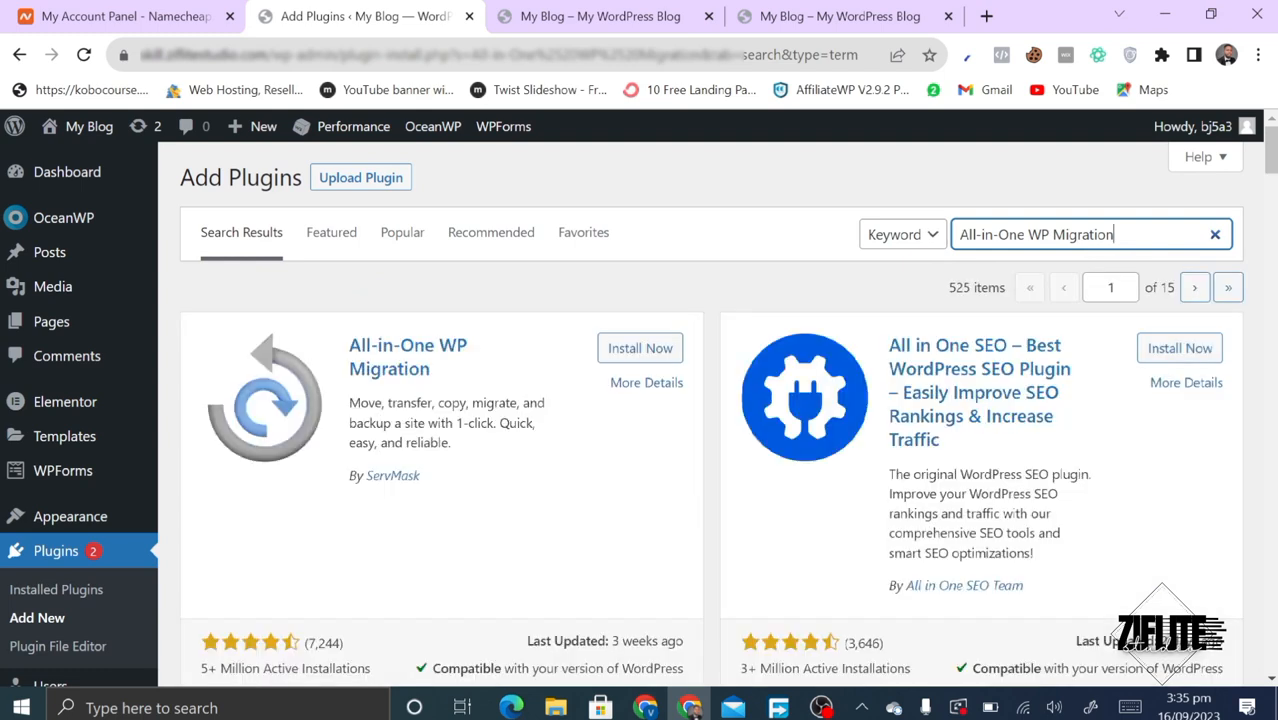
pyautogui.click(612, 346)
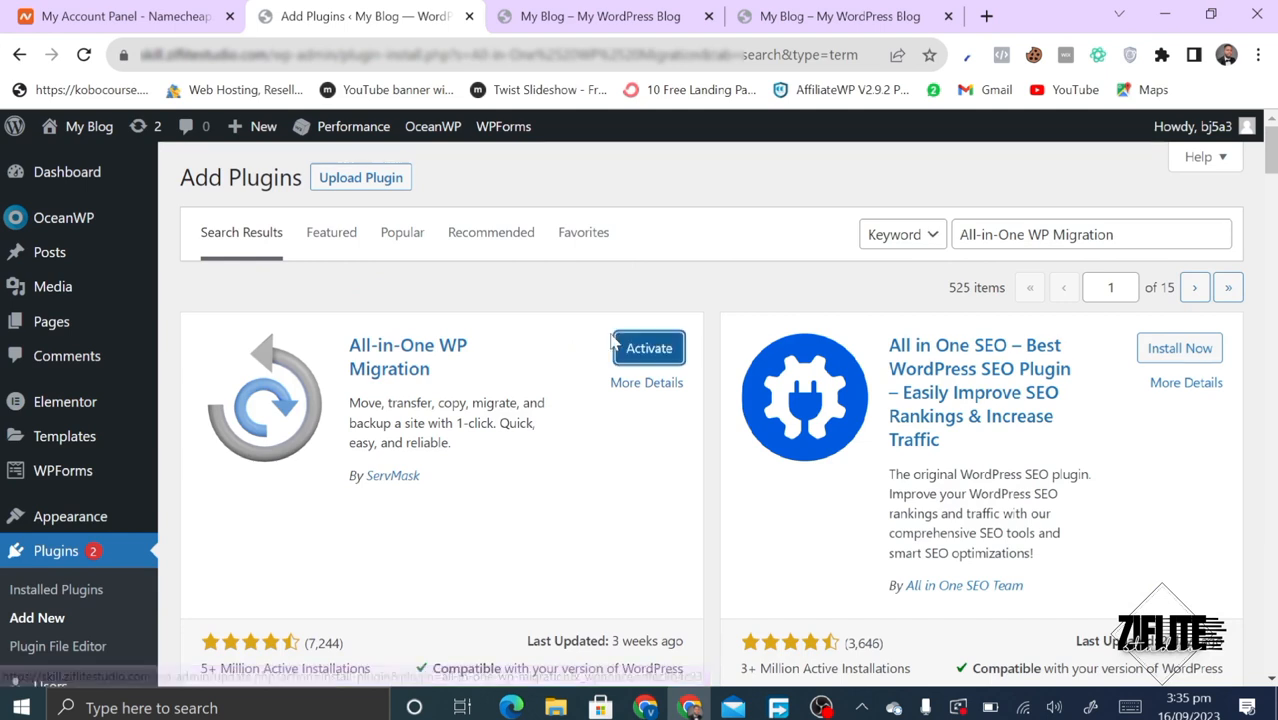
pyautogui.click(622, 350)
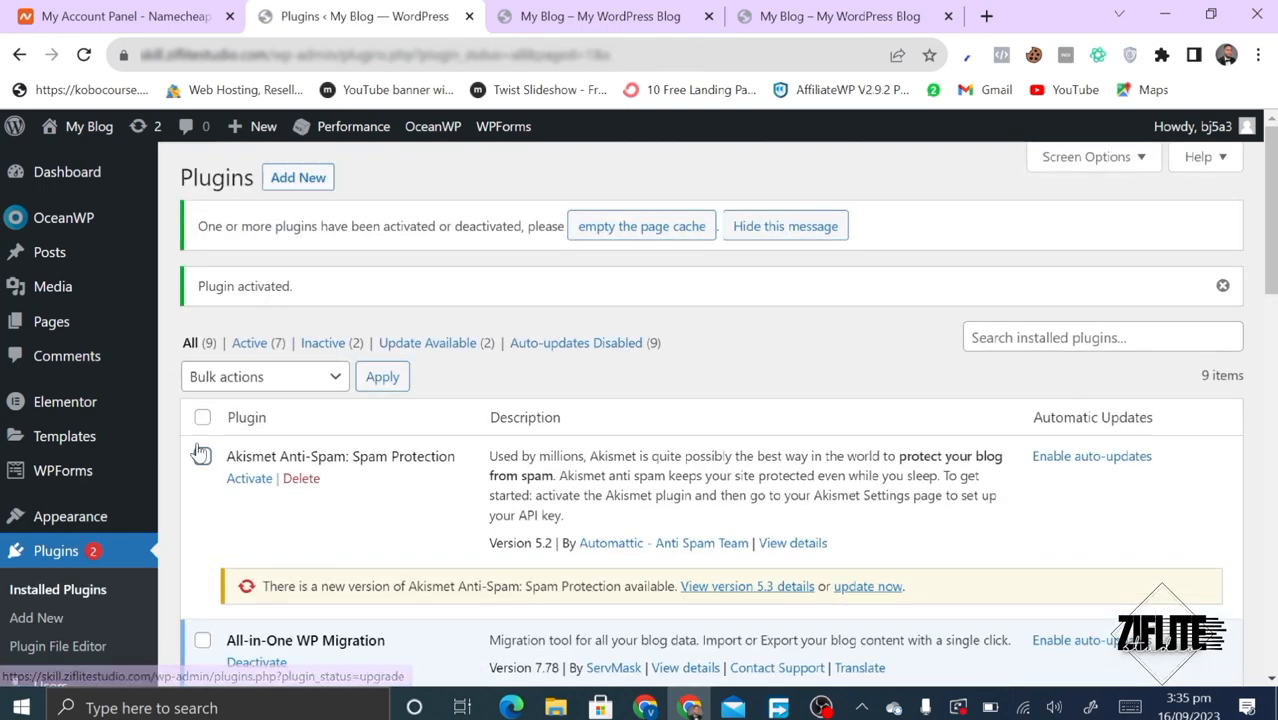
# - Open All-in-One WP Migration > Export from the admin sidebar
pyautogui.scroll(-8, 201, 454)
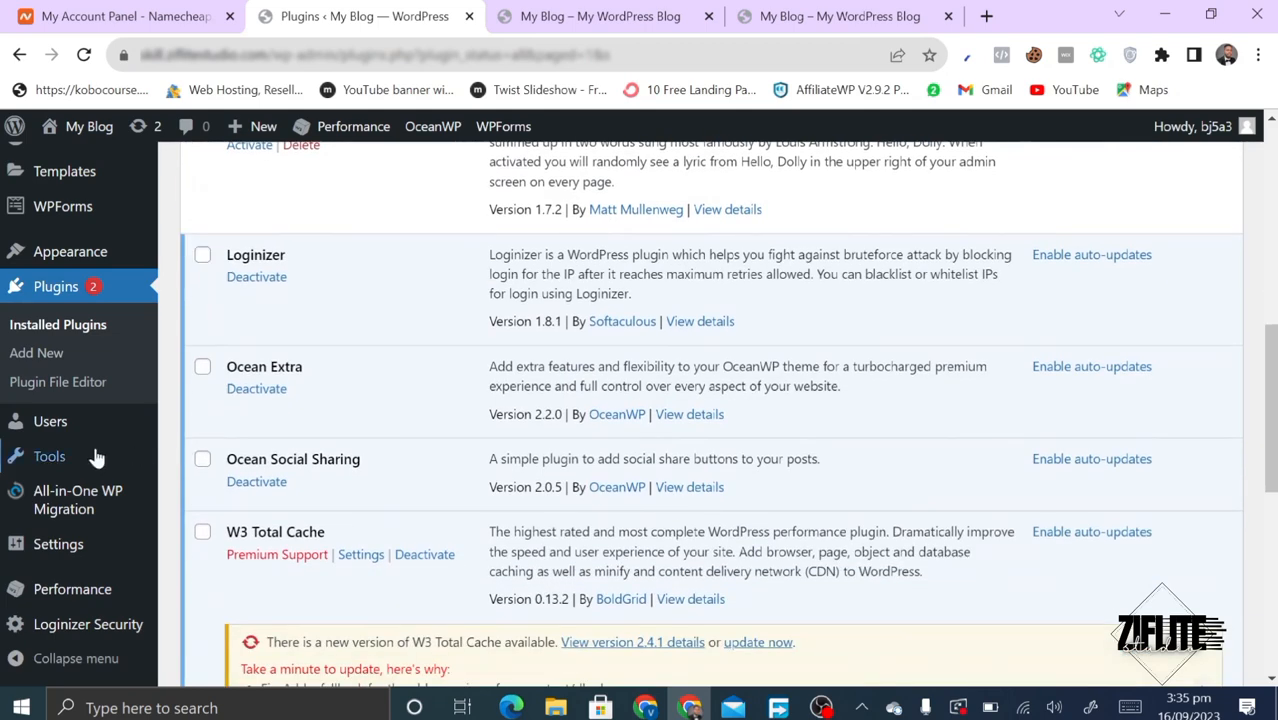
pyautogui.moveTo(52, 508)
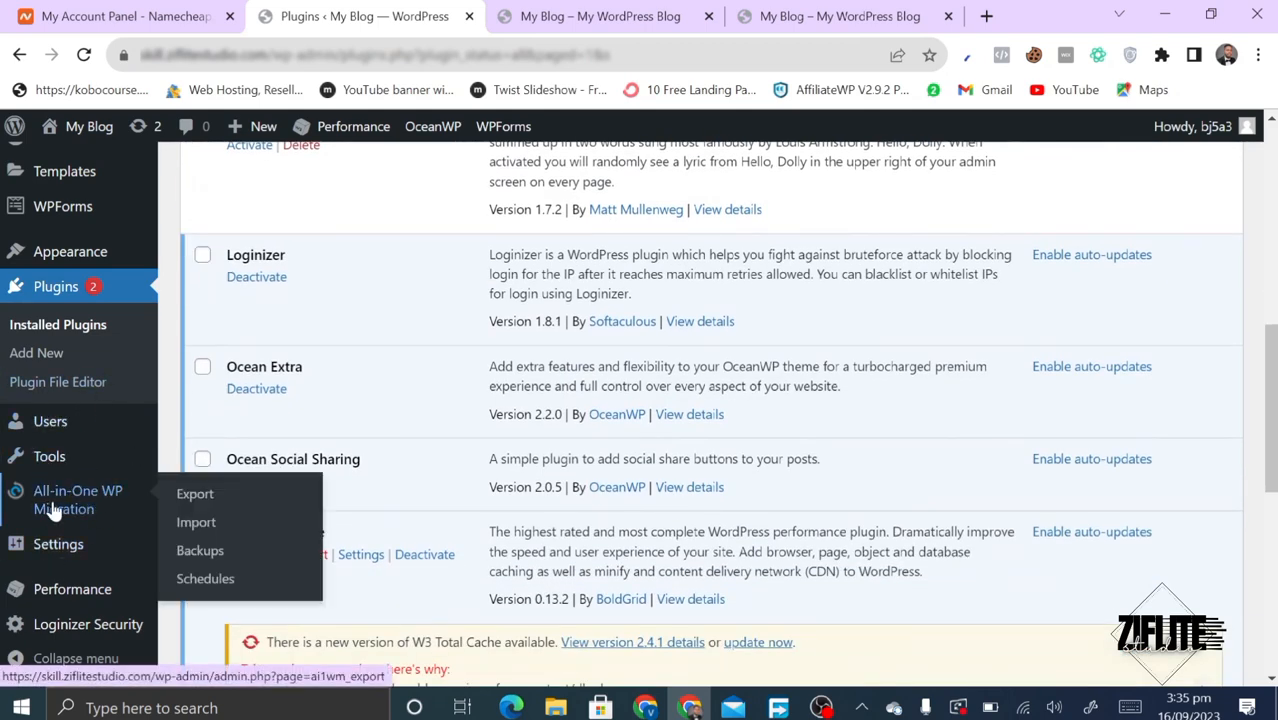
pyautogui.click(193, 496)
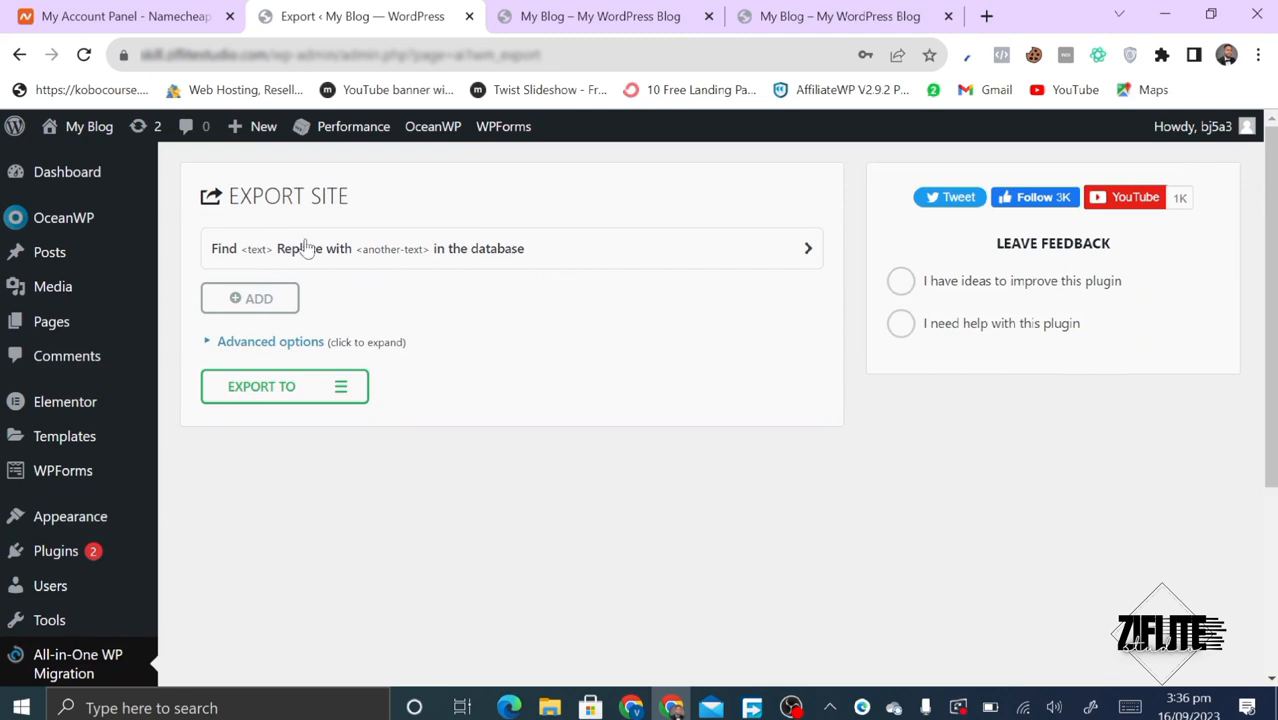
# - Expand Advanced options, leaving all nine exclusion boxes, including spam comments, unticked
pyautogui.click(209, 344)
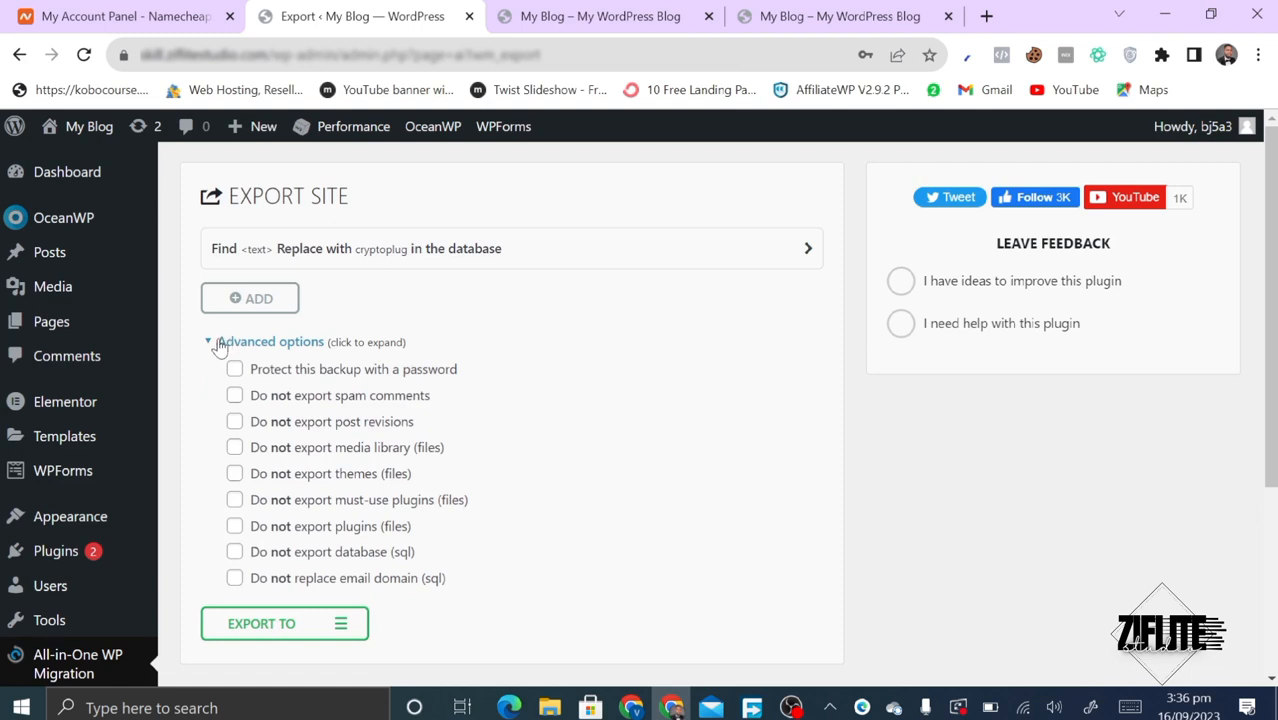
pyautogui.click(221, 344)
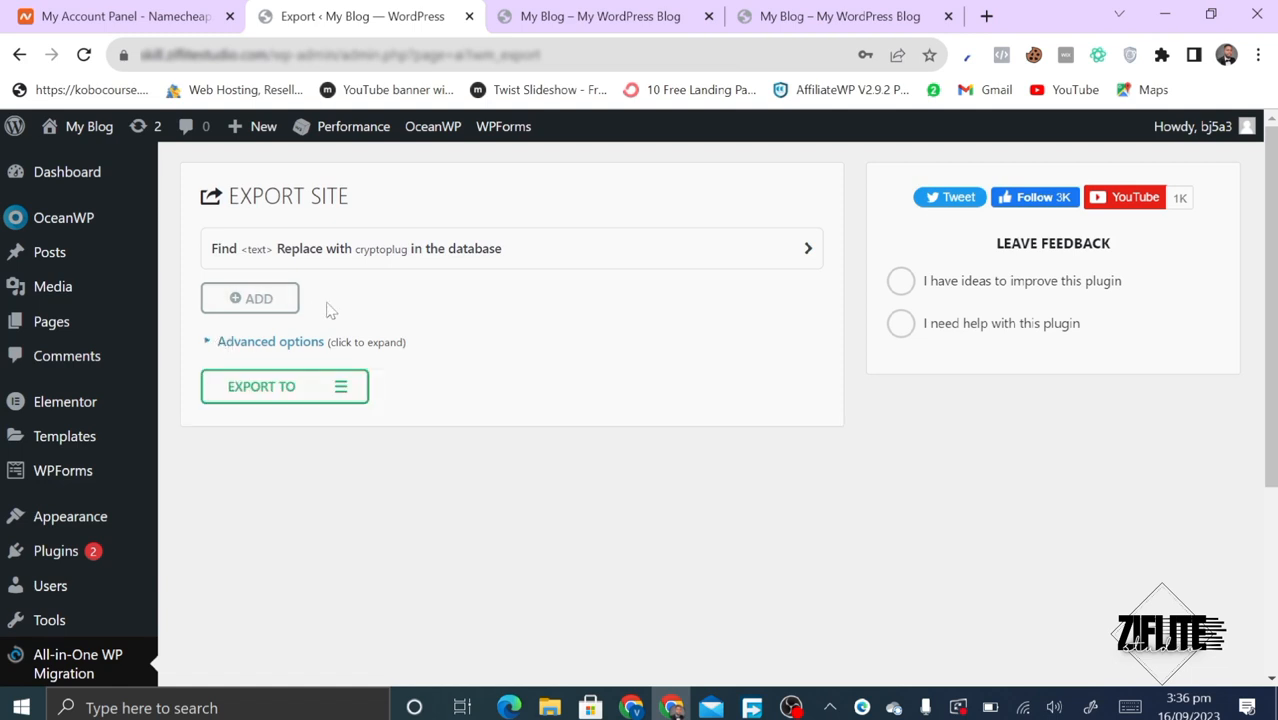
pyautogui.click(769, 256)
pyautogui.click(768, 253)
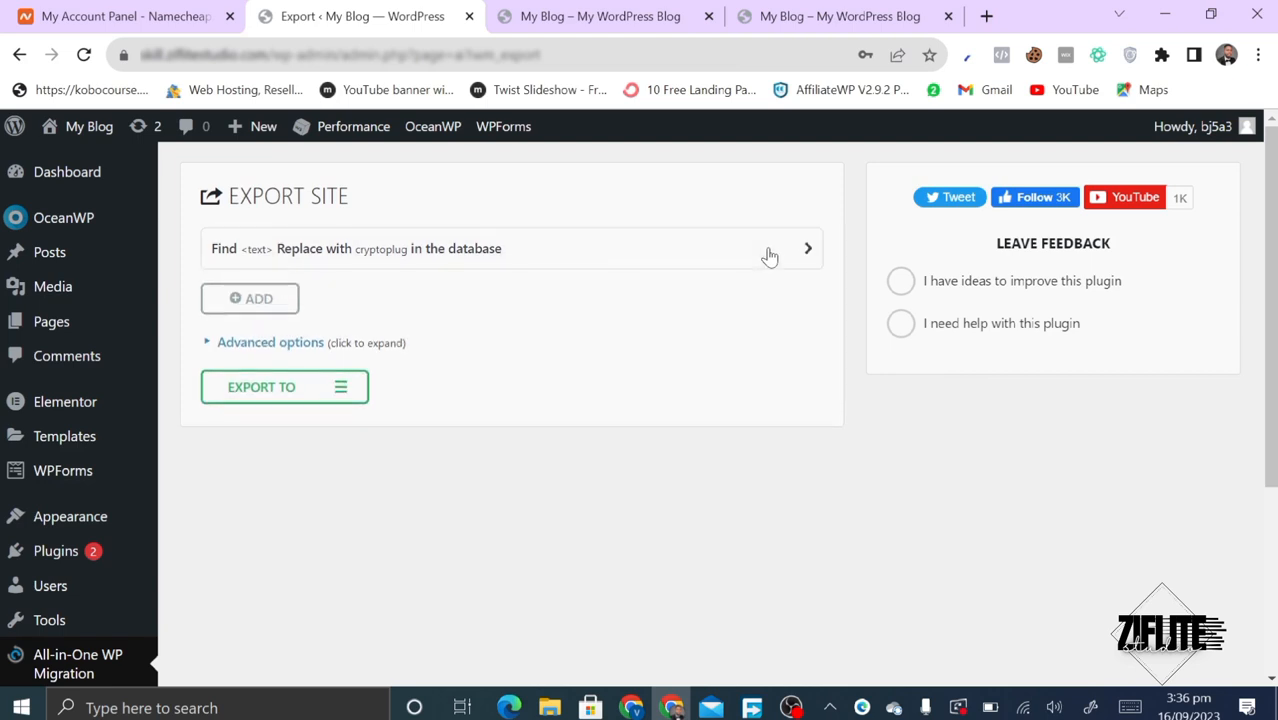
pyautogui.click(209, 341)
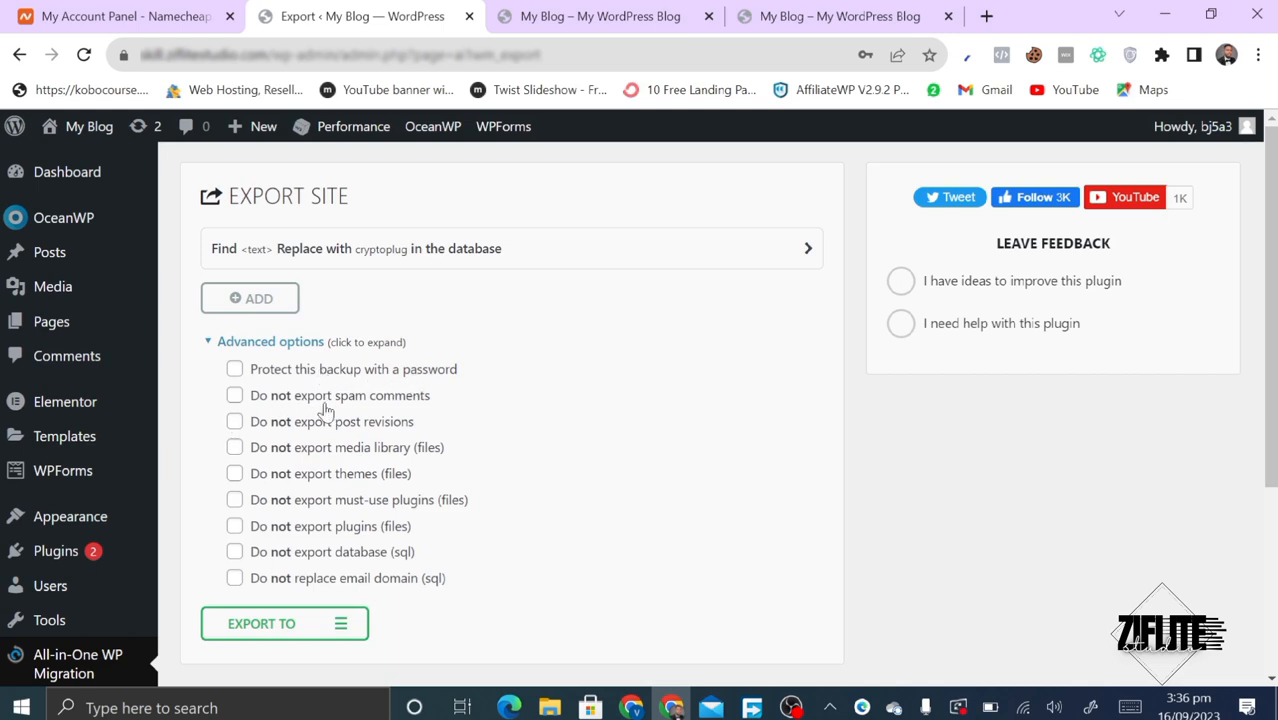
pyautogui.click(234, 397)
pyautogui.click(234, 397)
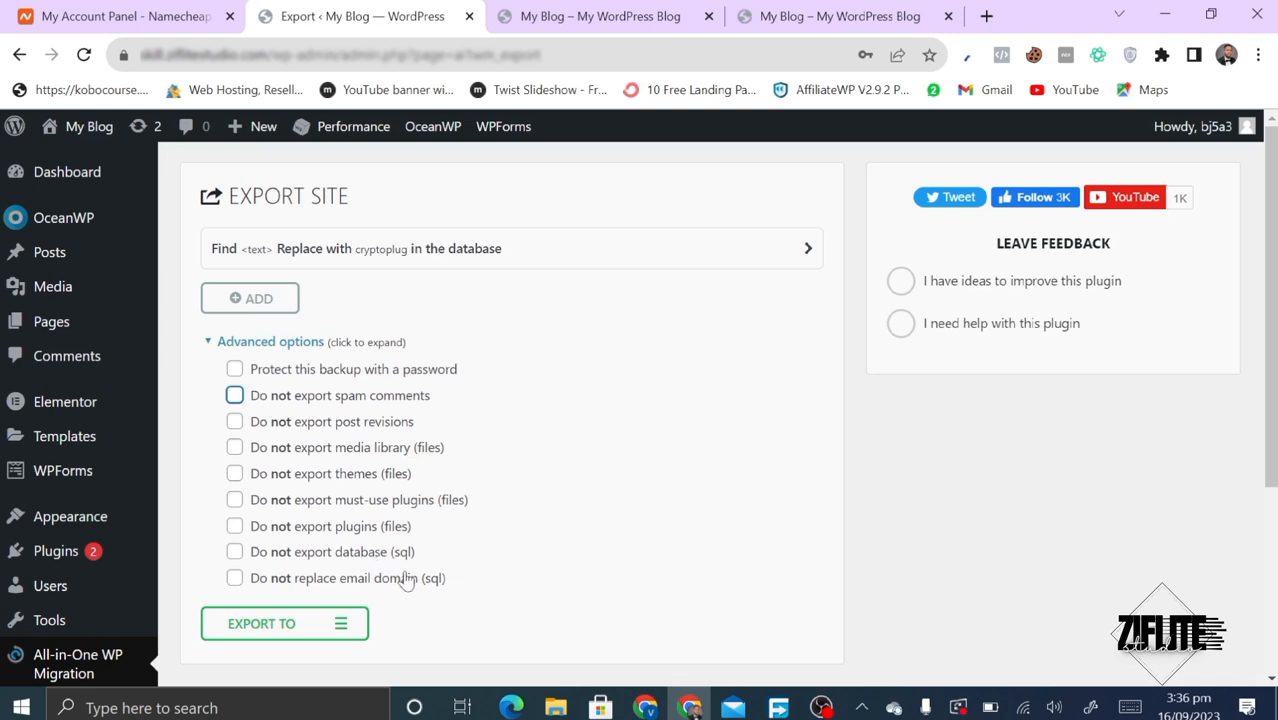
pyautogui.click(584, 450)
pyautogui.scroll(-3, 259, 566)
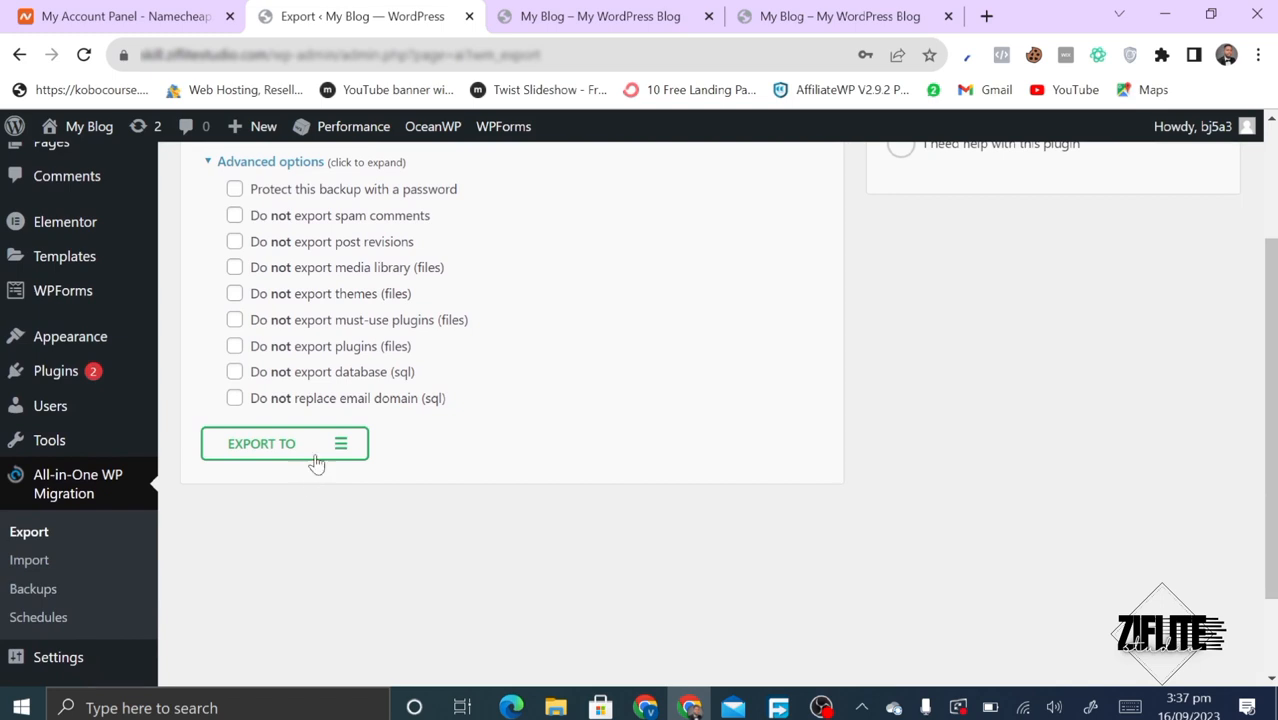
# - Choose Export To > File and wait for the 157 MB site backup to be prepared
pyautogui.click(314, 462)
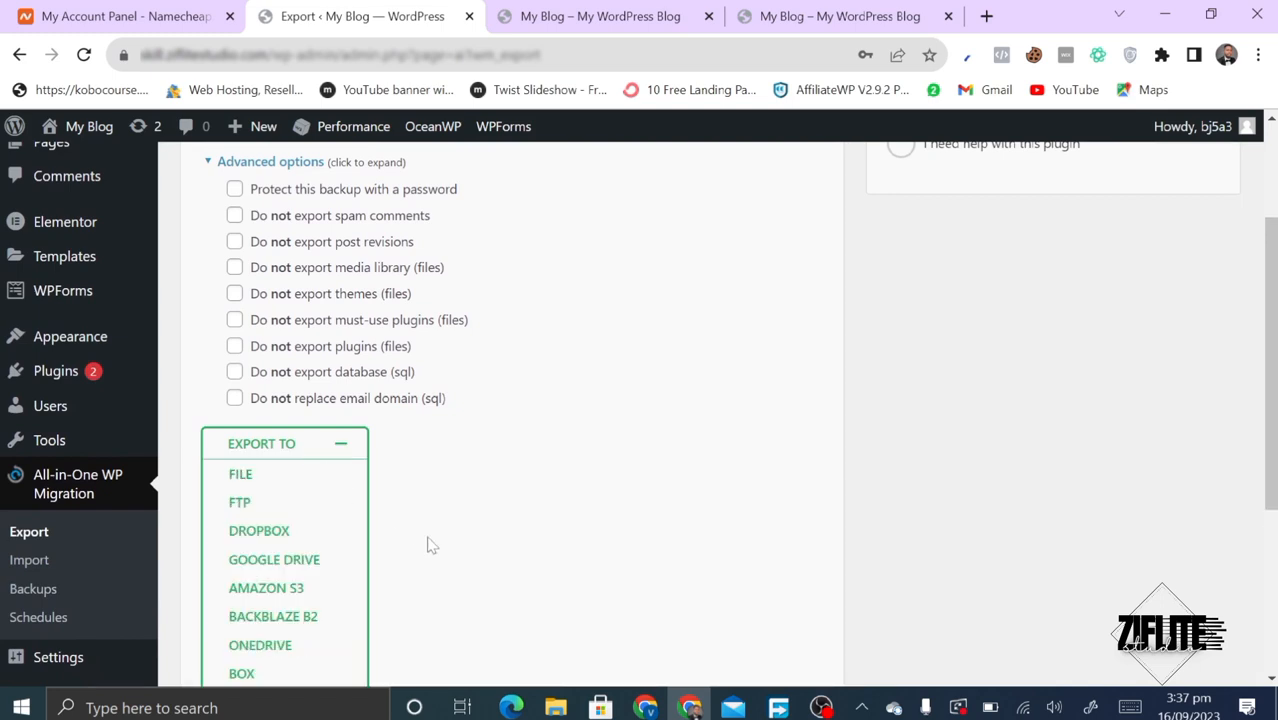
pyautogui.scroll(-3, 428, 542)
pyautogui.scroll(-3, 428, 542)
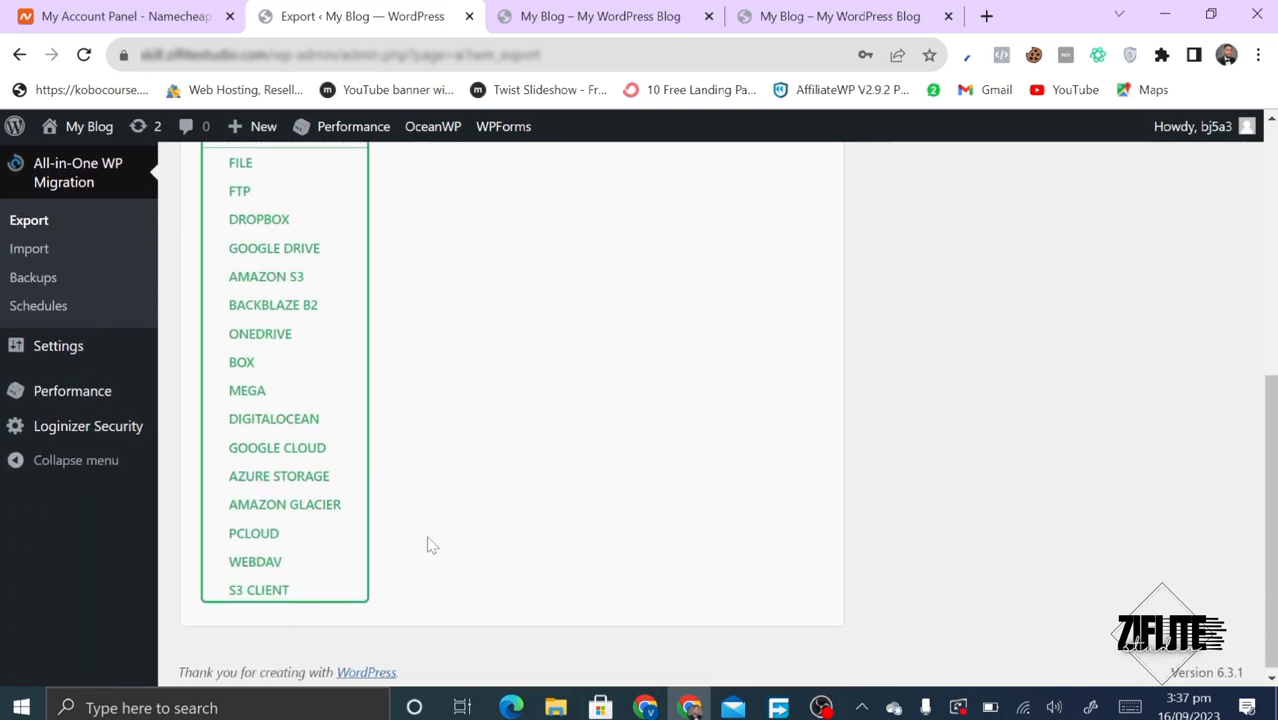
pyautogui.scroll(2, 280, 499)
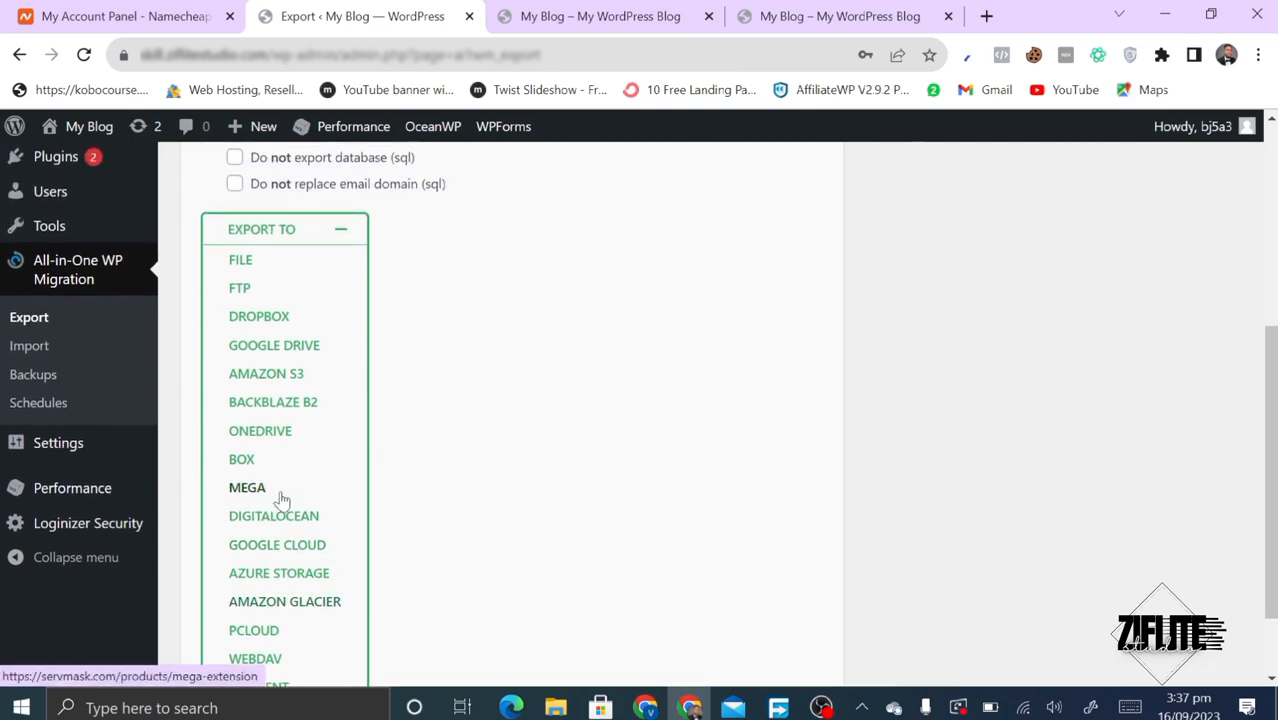
pyautogui.click(257, 275)
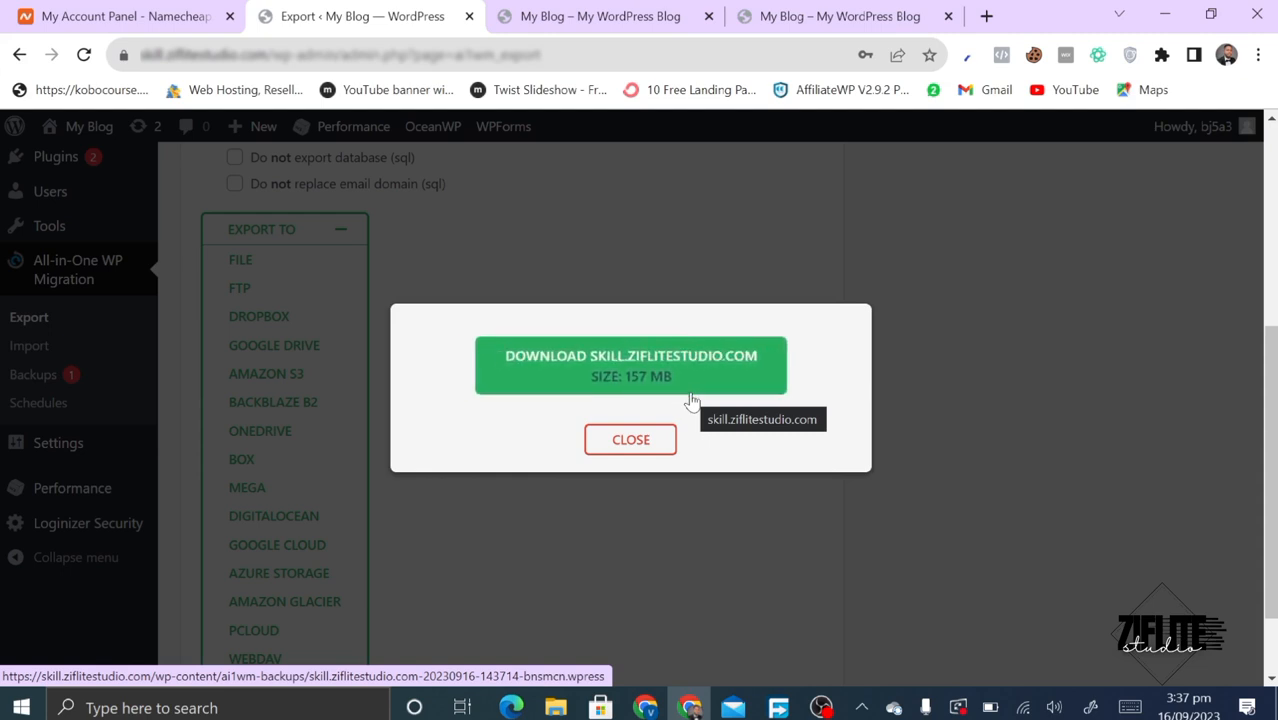
# - Save the 157 MB .wpress backup to Downloads via Free Download Manager, then close the export popup
pyautogui.click(622, 357)
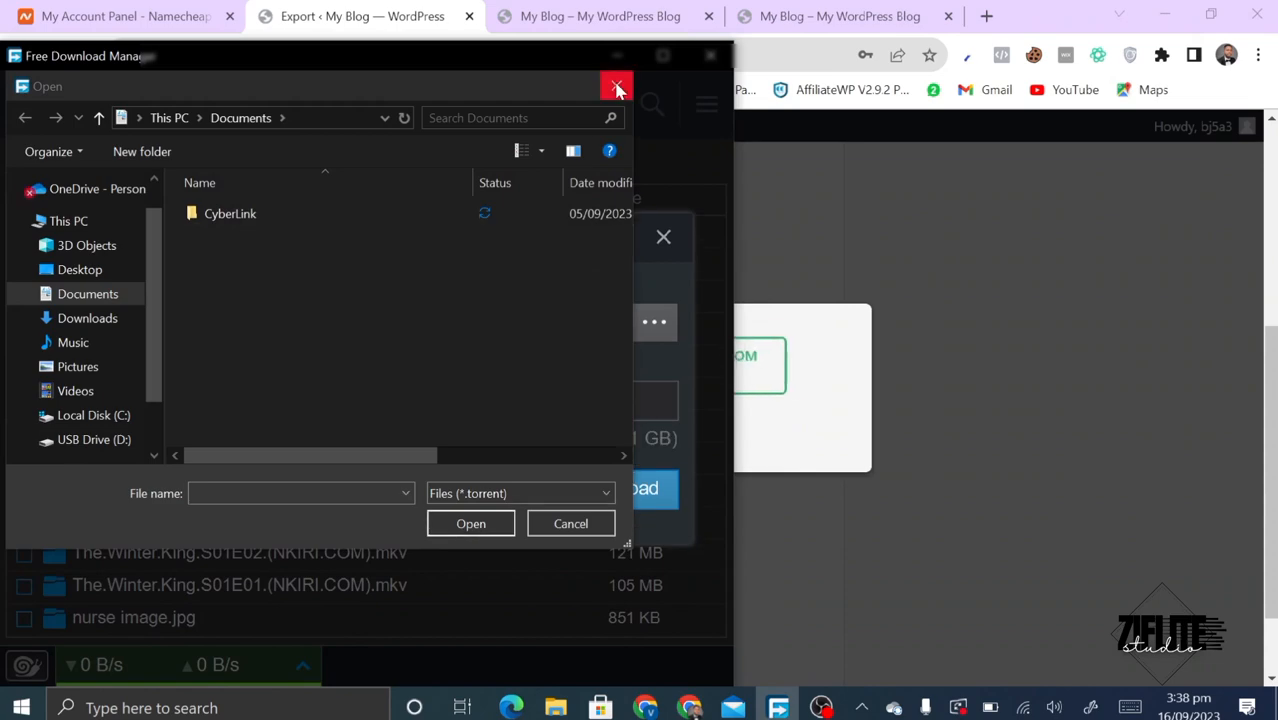
pyautogui.click(616, 88)
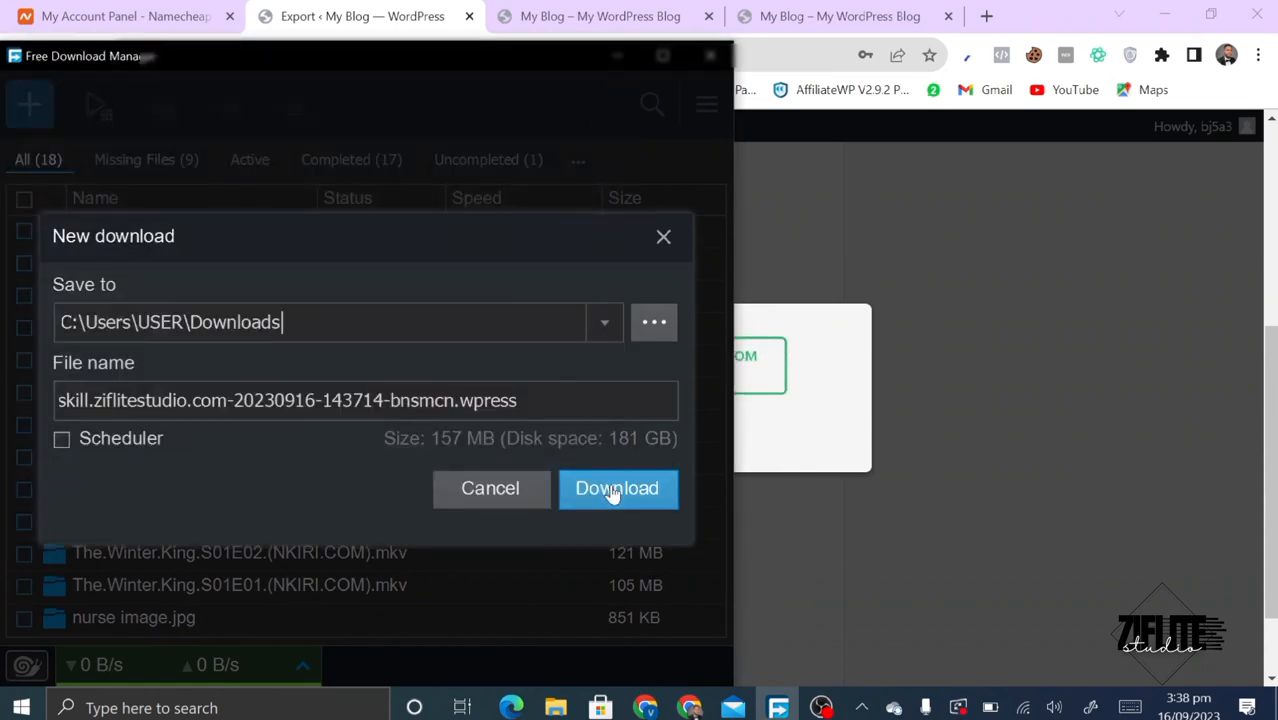
pyautogui.click(612, 489)
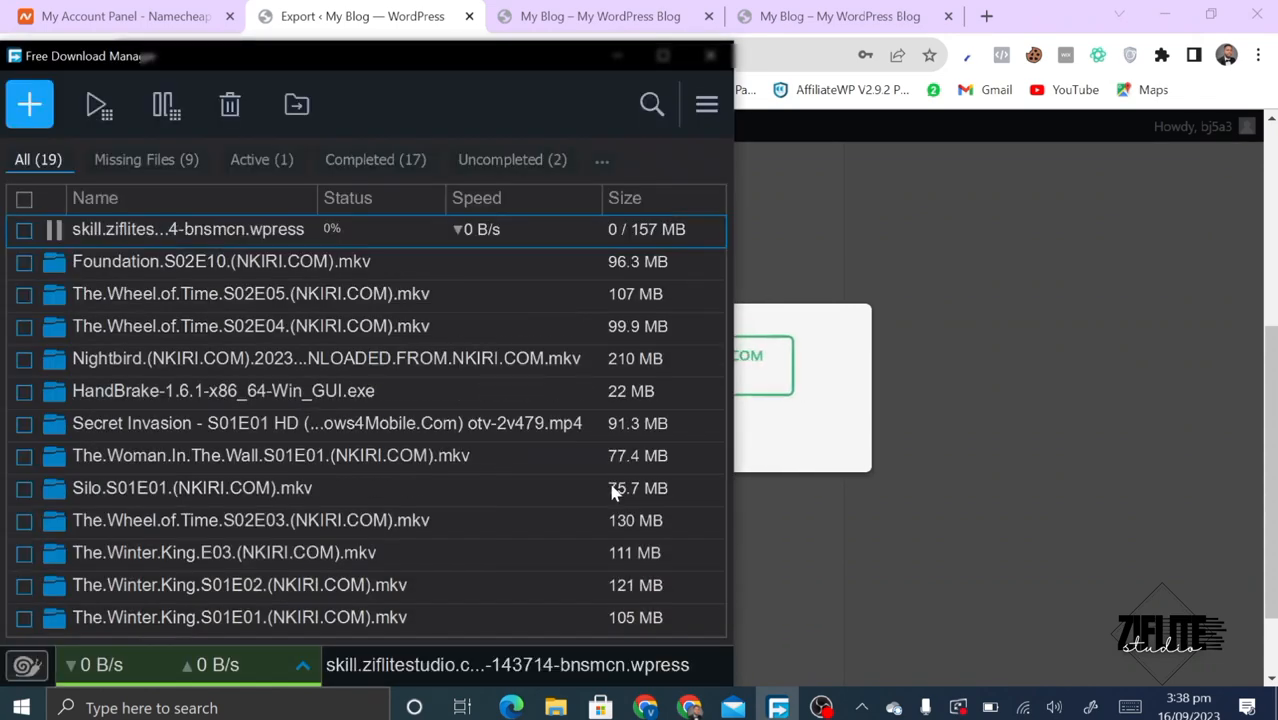
pyautogui.click(614, 56)
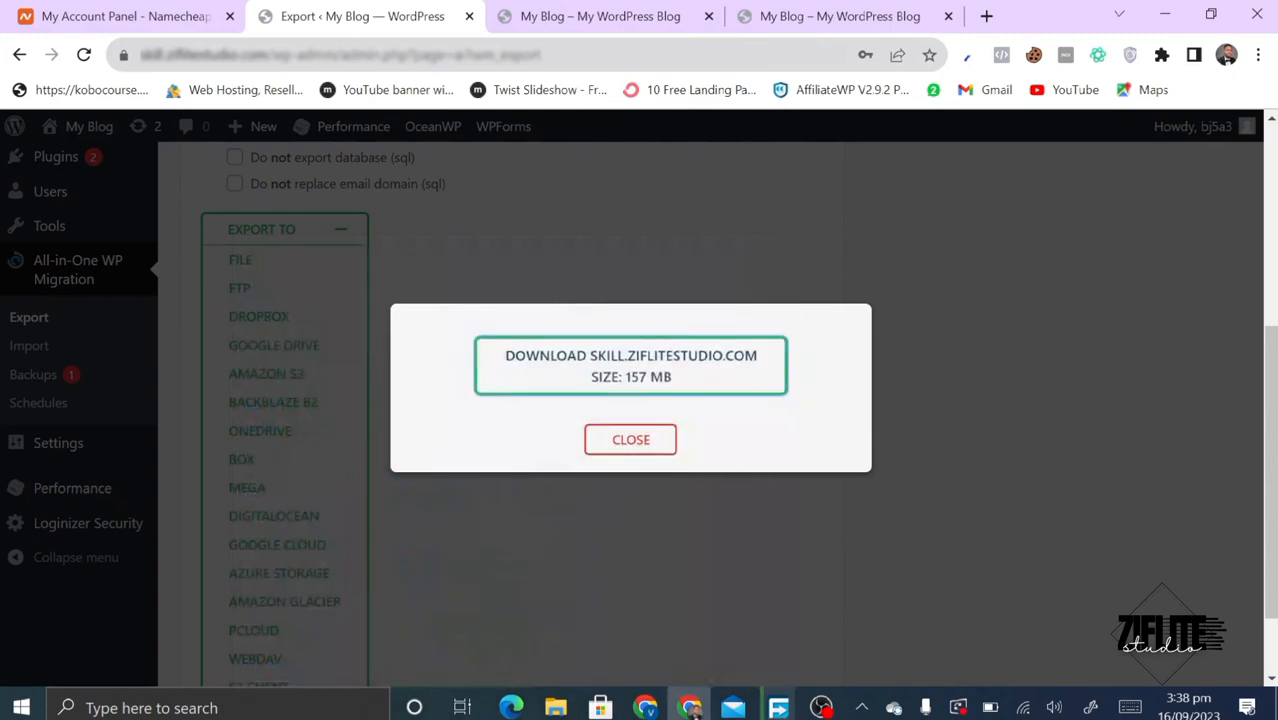
pyautogui.click(632, 438)
pyautogui.scroll(-1, 546, 436)
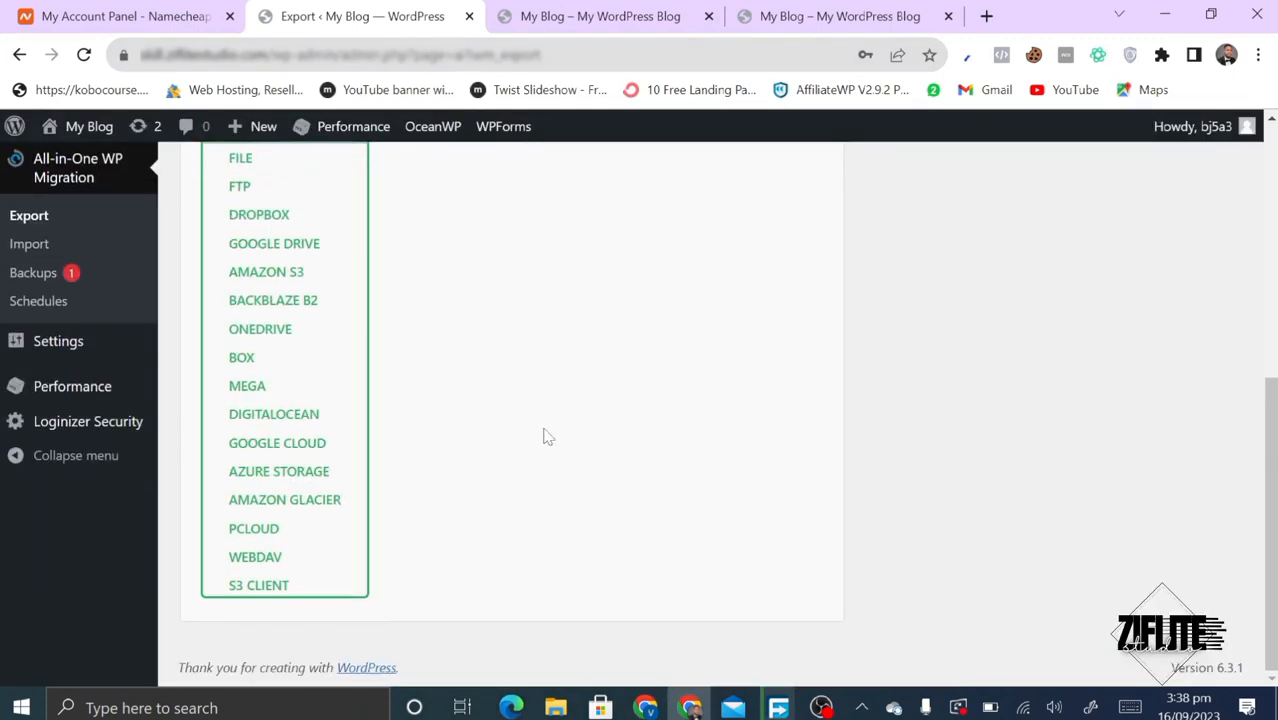
pyautogui.scroll(3, 546, 436)
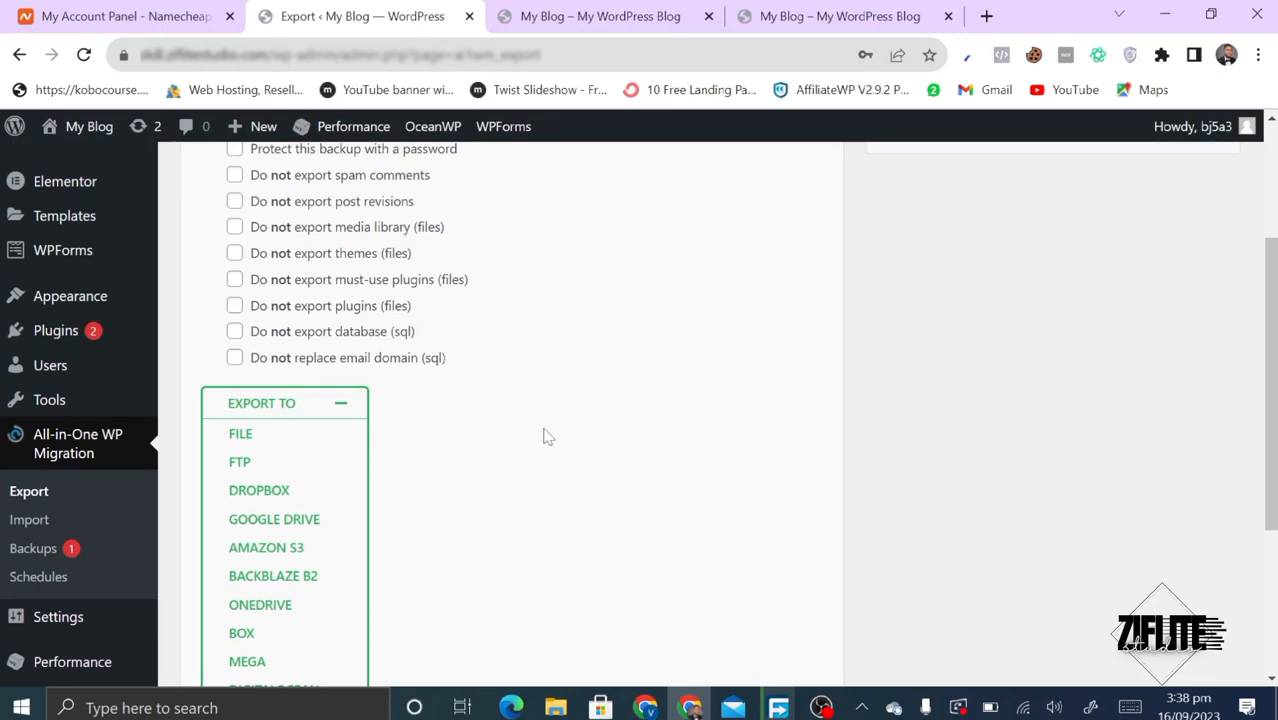
pyautogui.scroll(2, 546, 436)
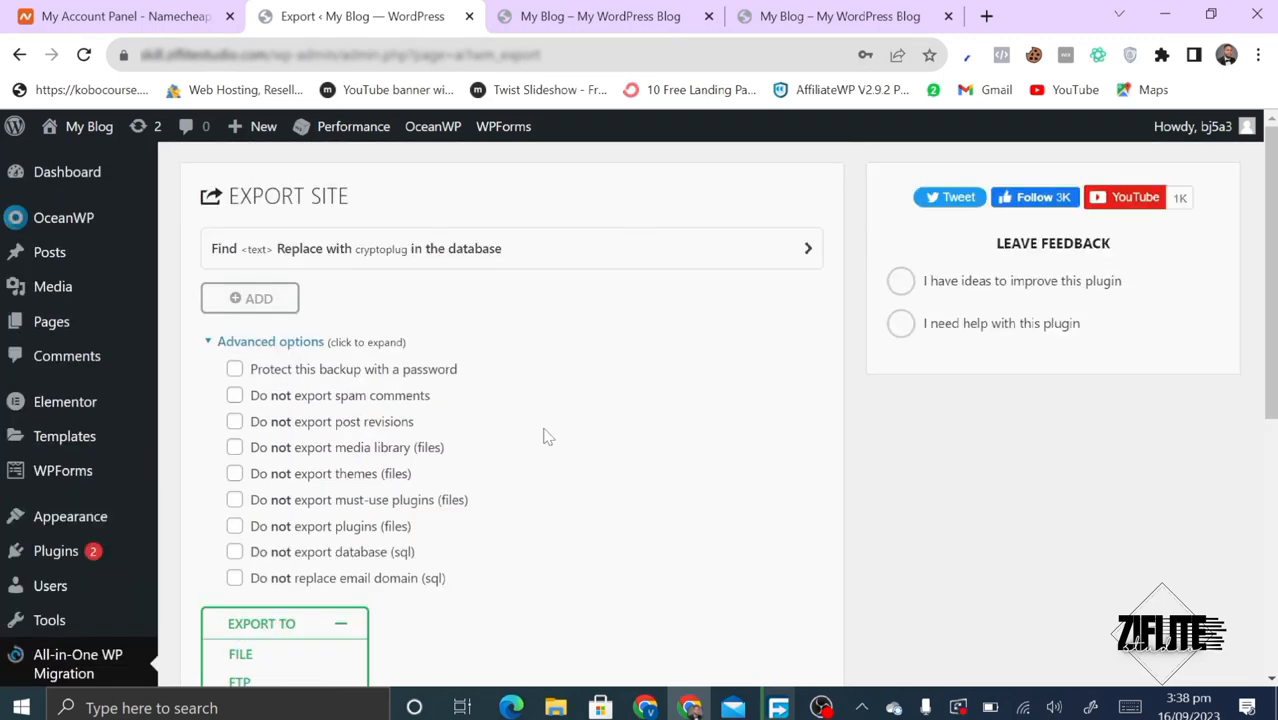
pyautogui.scroll(-5, 544, 434)
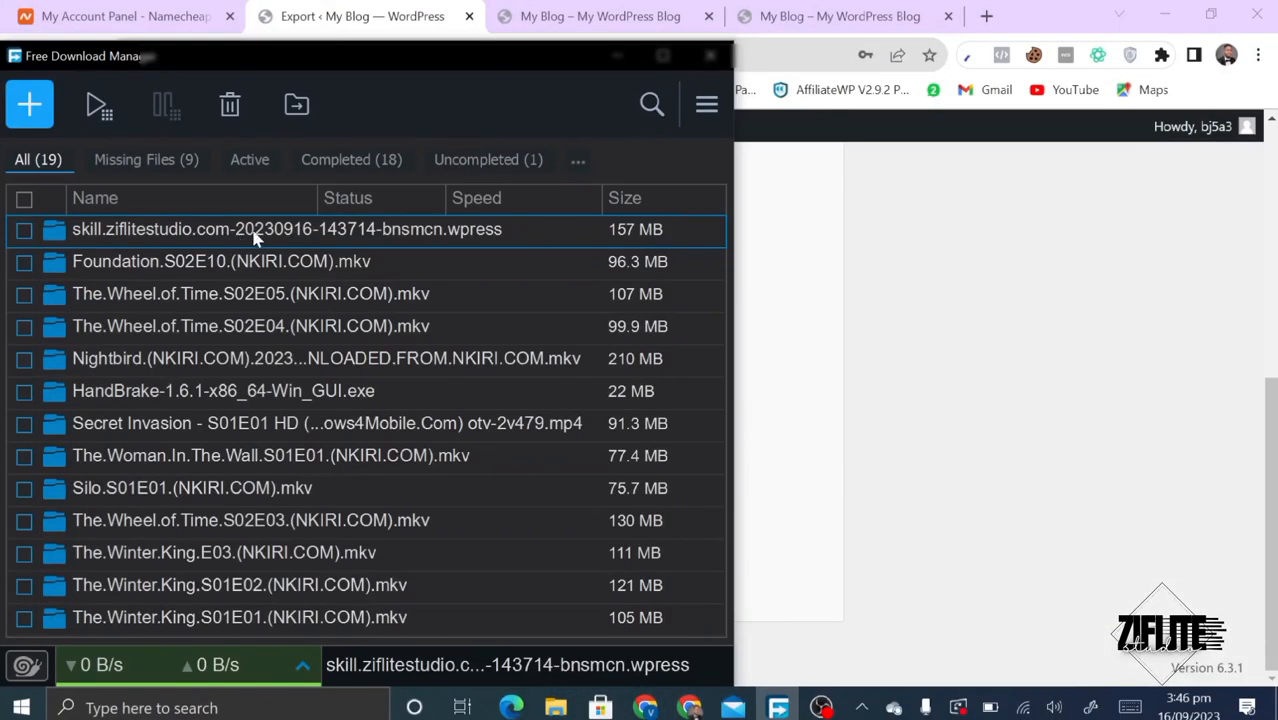
# - Minimize Free Download Manager and go to the fresh My Blog site's admin dashboard
pyautogui.click(620, 57)
pyautogui.scroll(2, 475, 397)
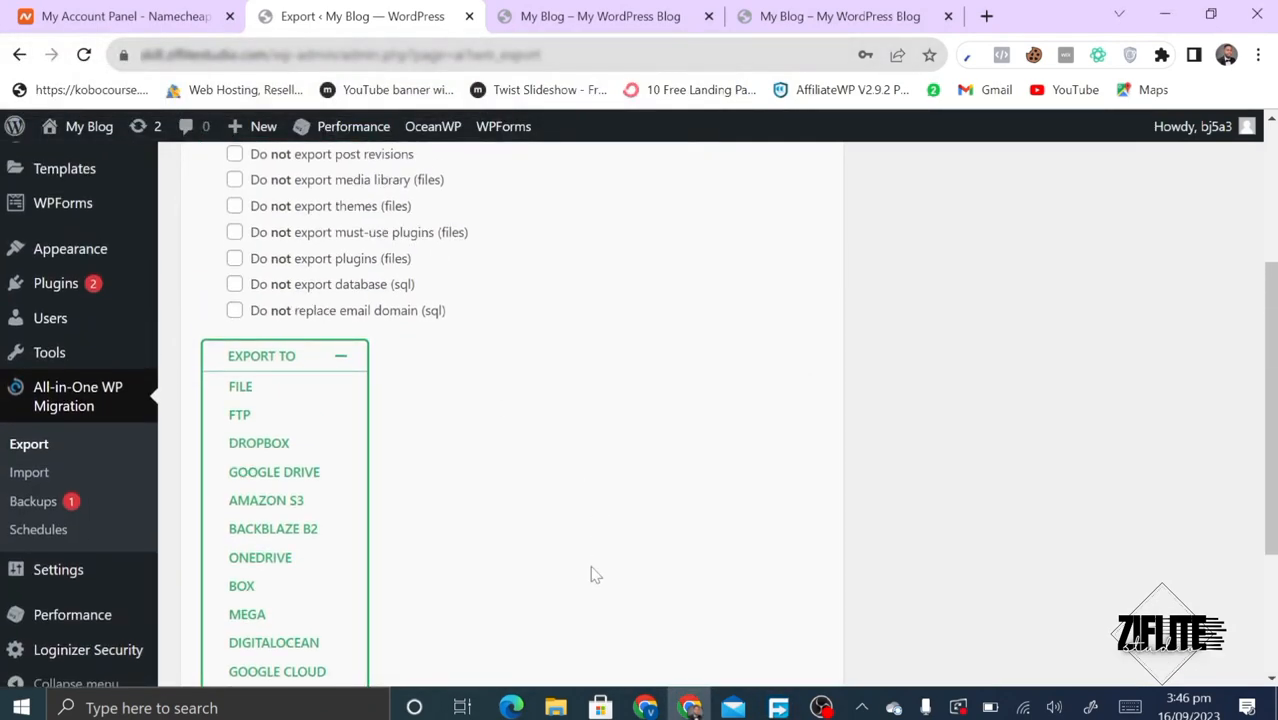
pyautogui.click(638, 707)
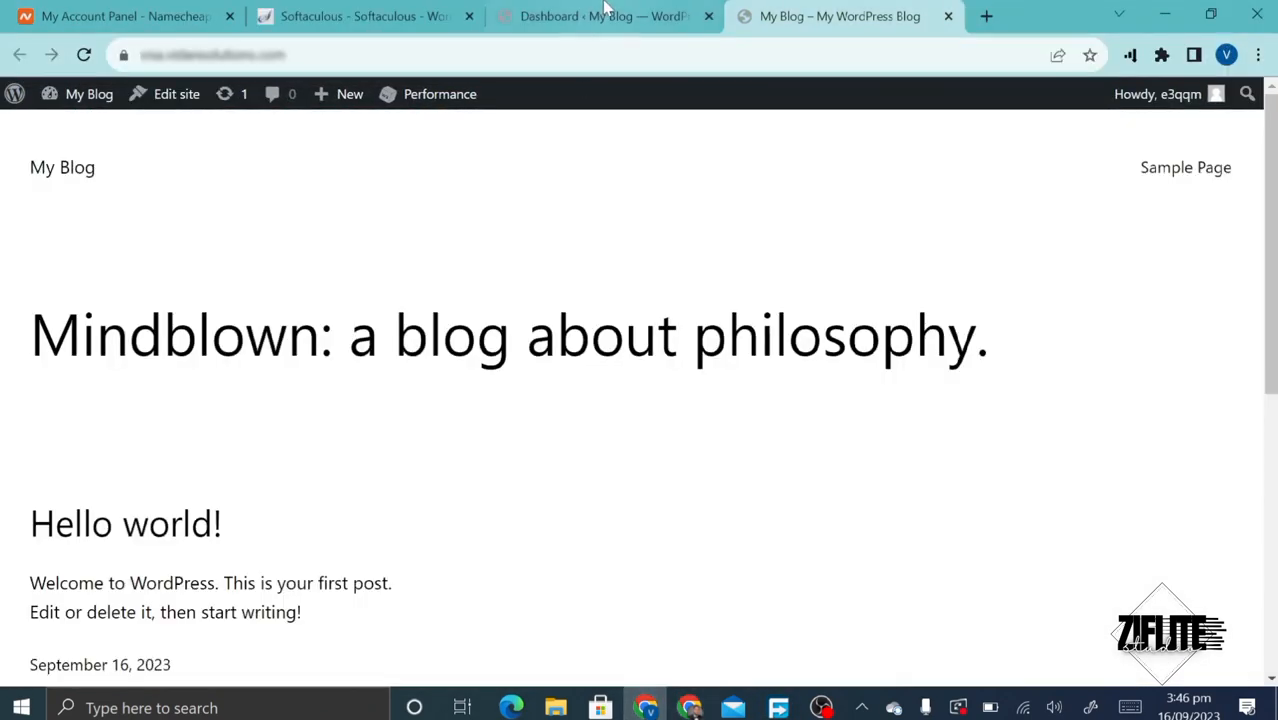
pyautogui.click(597, 15)
pyautogui.moveTo(105, 455)
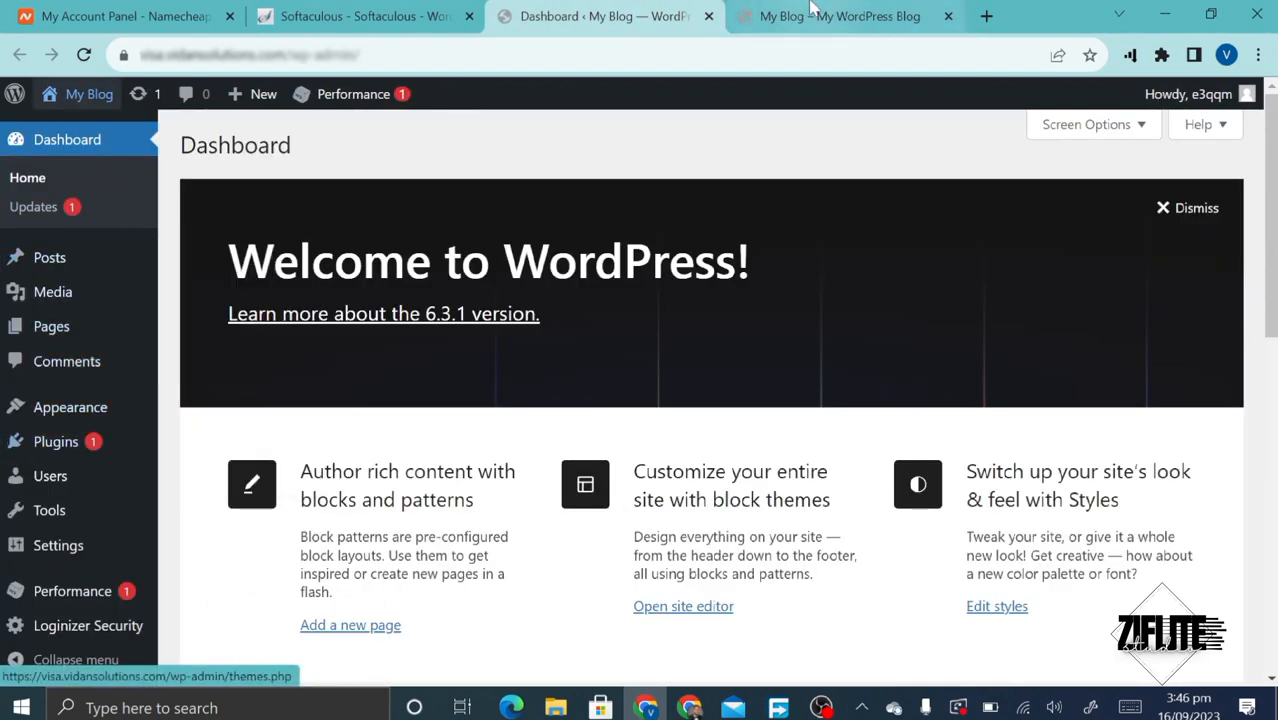
pyautogui.click(840, 16)
pyautogui.scroll(-5, 516, 516)
pyautogui.scroll(3, 520, 518)
pyautogui.scroll(3, 517, 518)
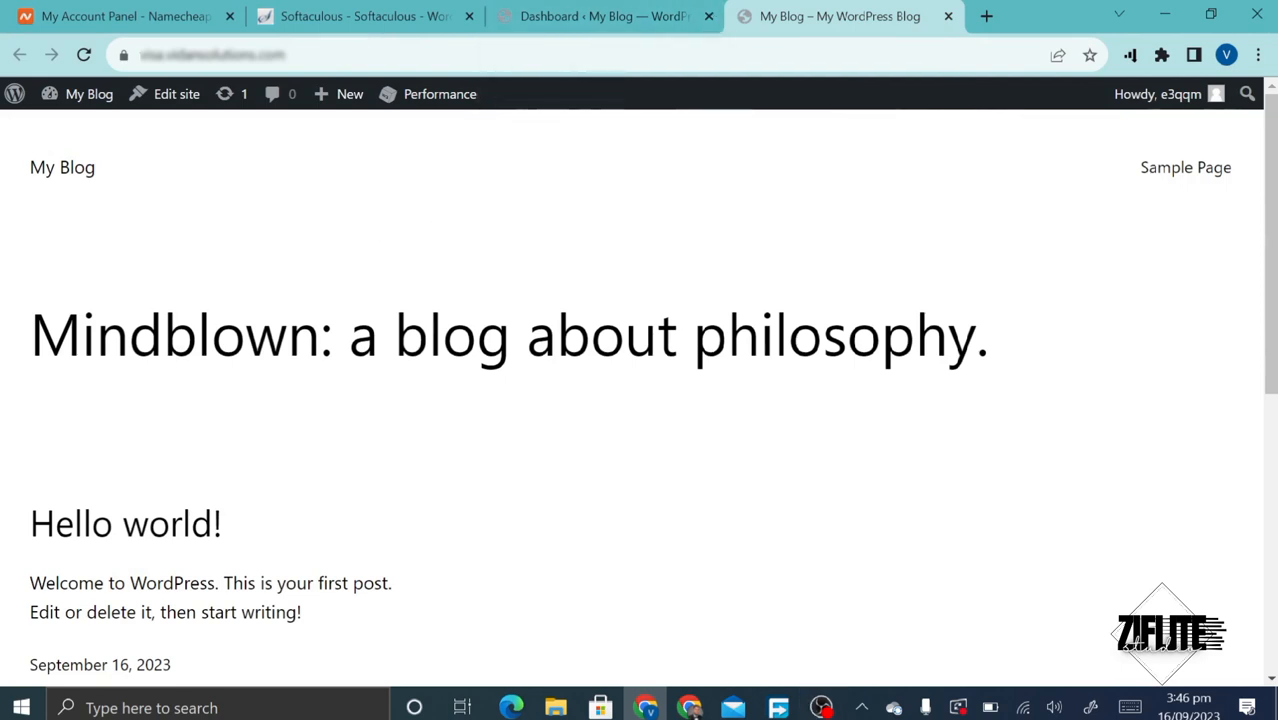
pyautogui.click(640, 10)
pyautogui.scroll(-1, 38, 378)
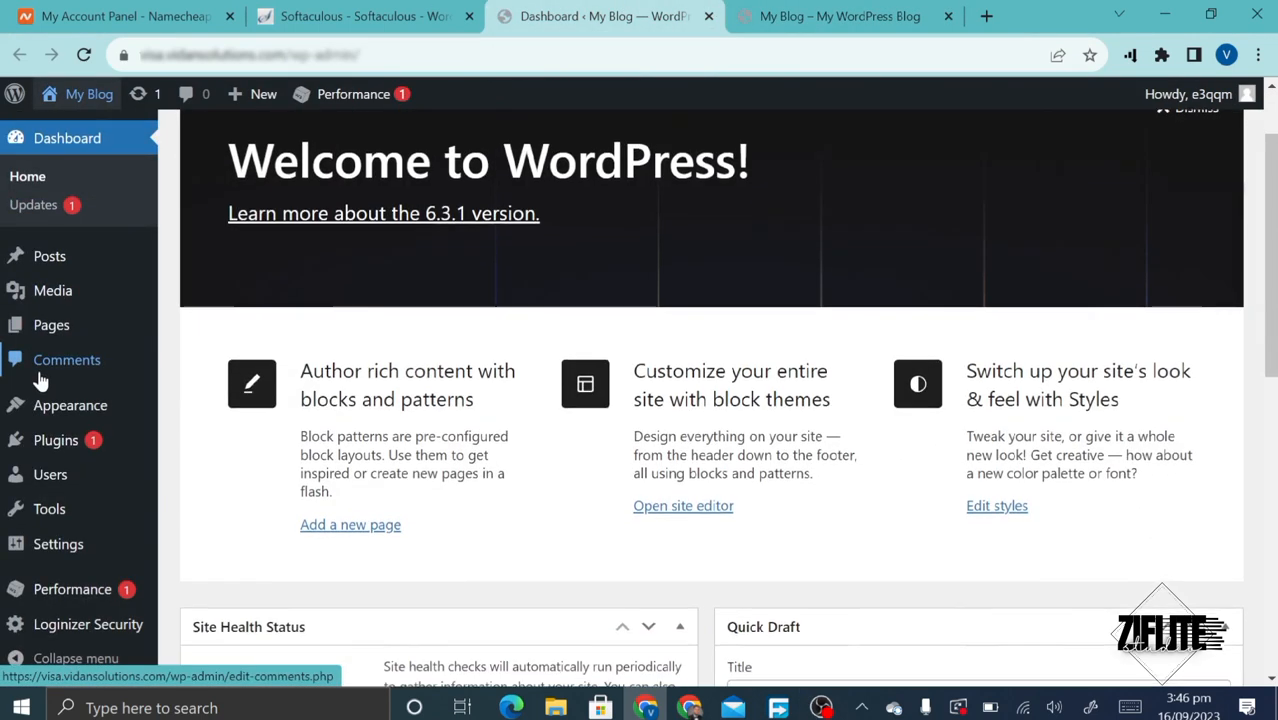
# - Find All-in-One WP Migration under Plugins > Add New on the fresh site, then install and activate it
pyautogui.moveTo(94, 457)
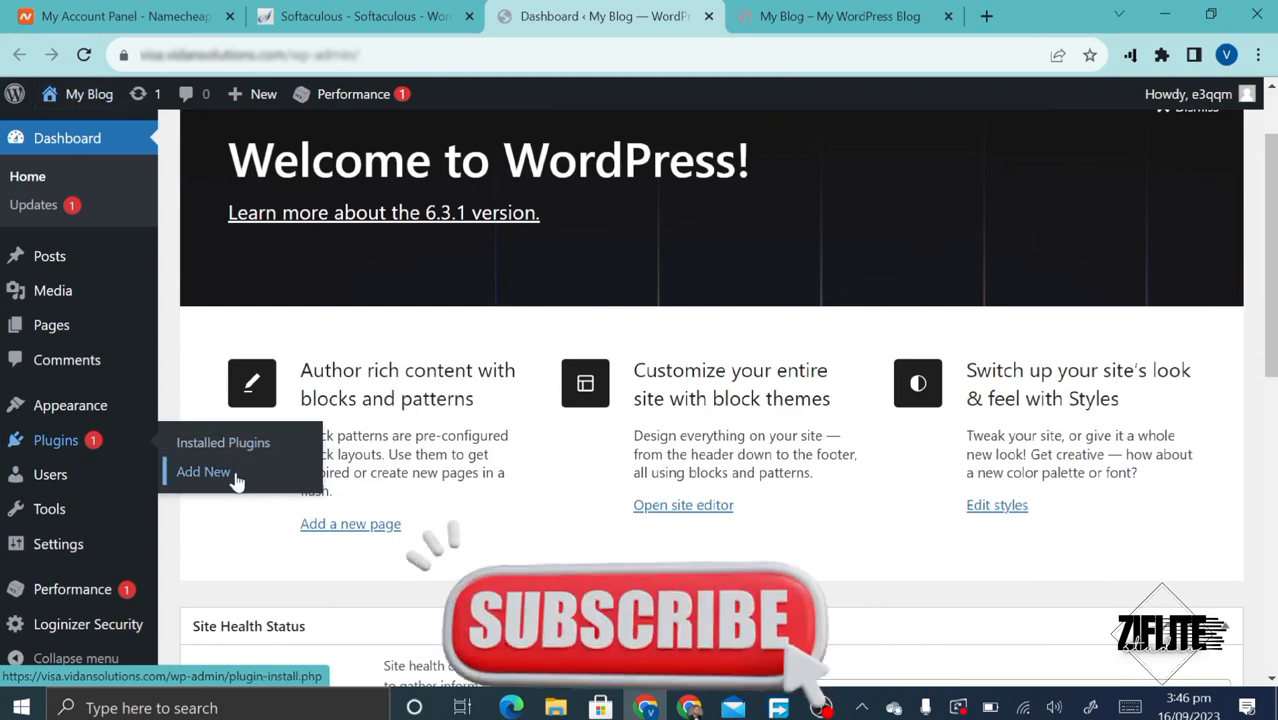
pyautogui.click(234, 478)
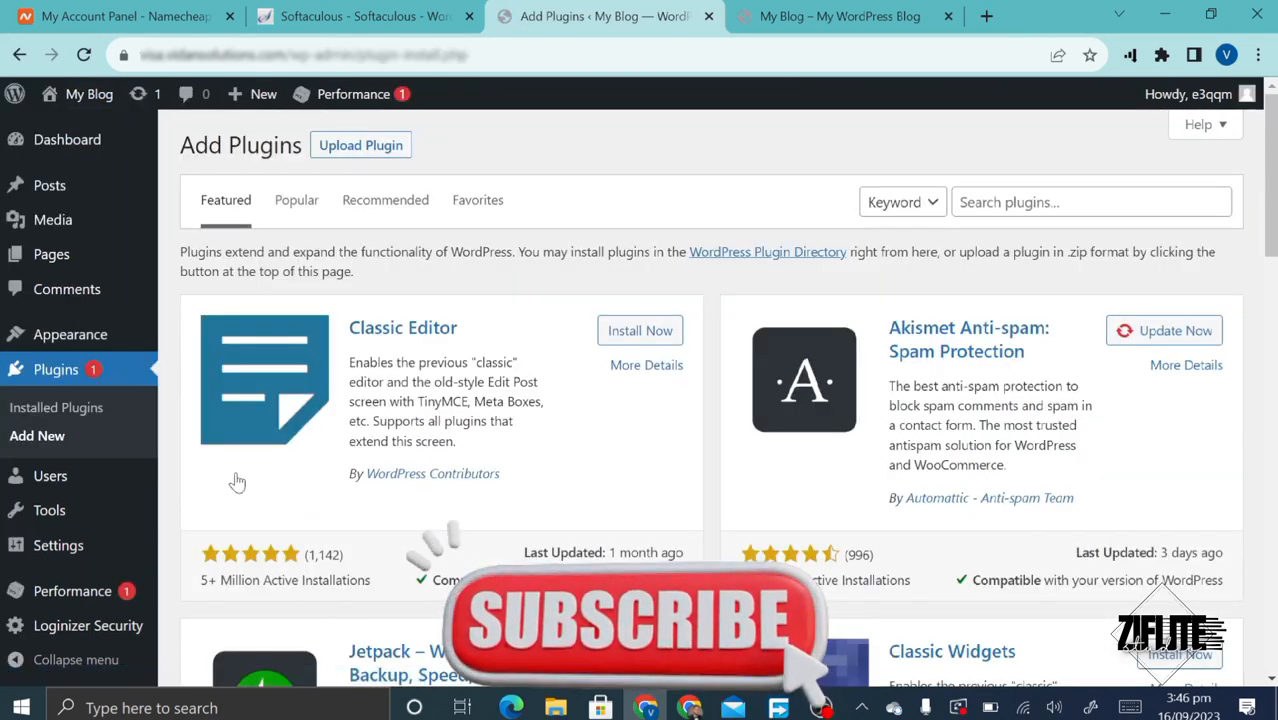
pyautogui.click(1090, 202)
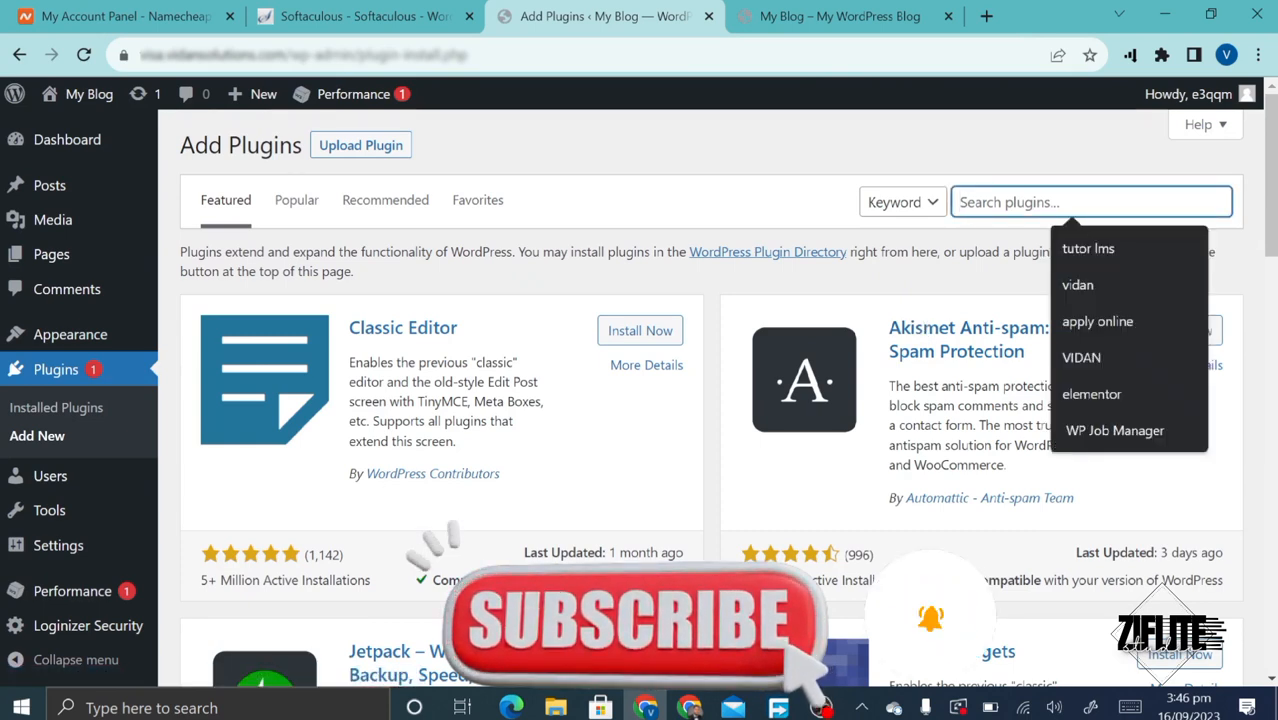
pyautogui.write('All-in-One WP Migration')
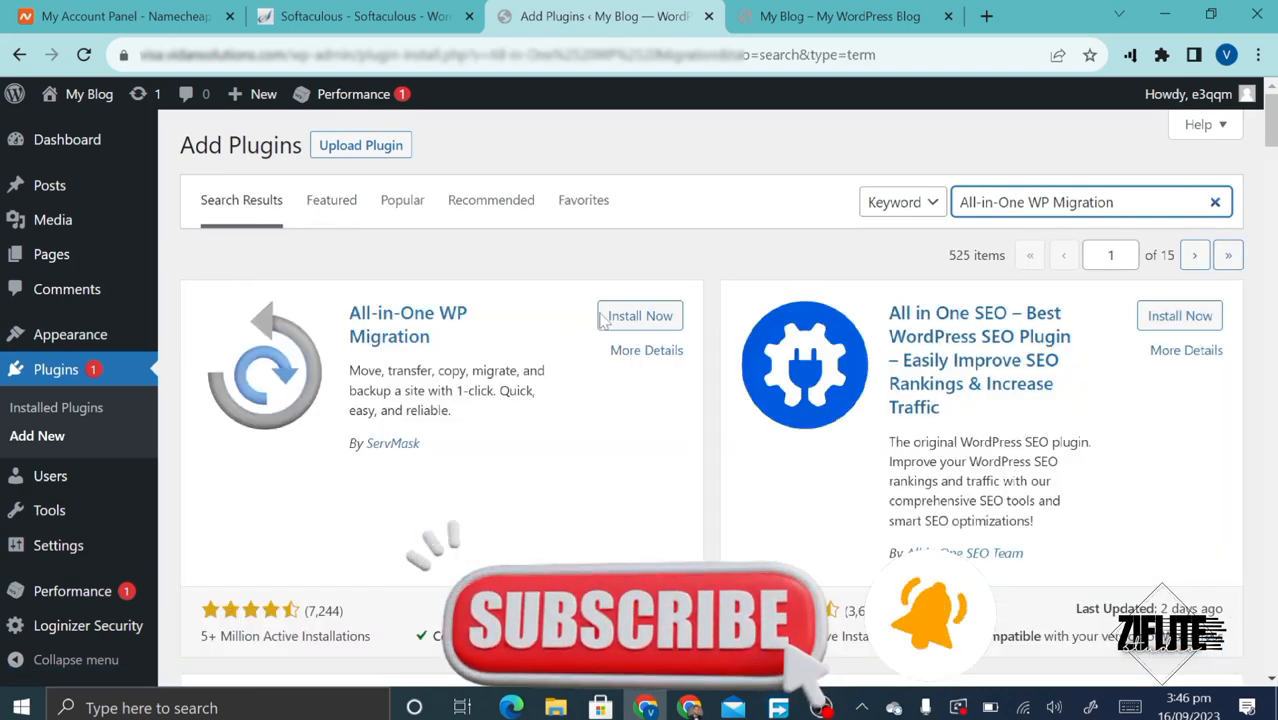
pyautogui.click(605, 318)
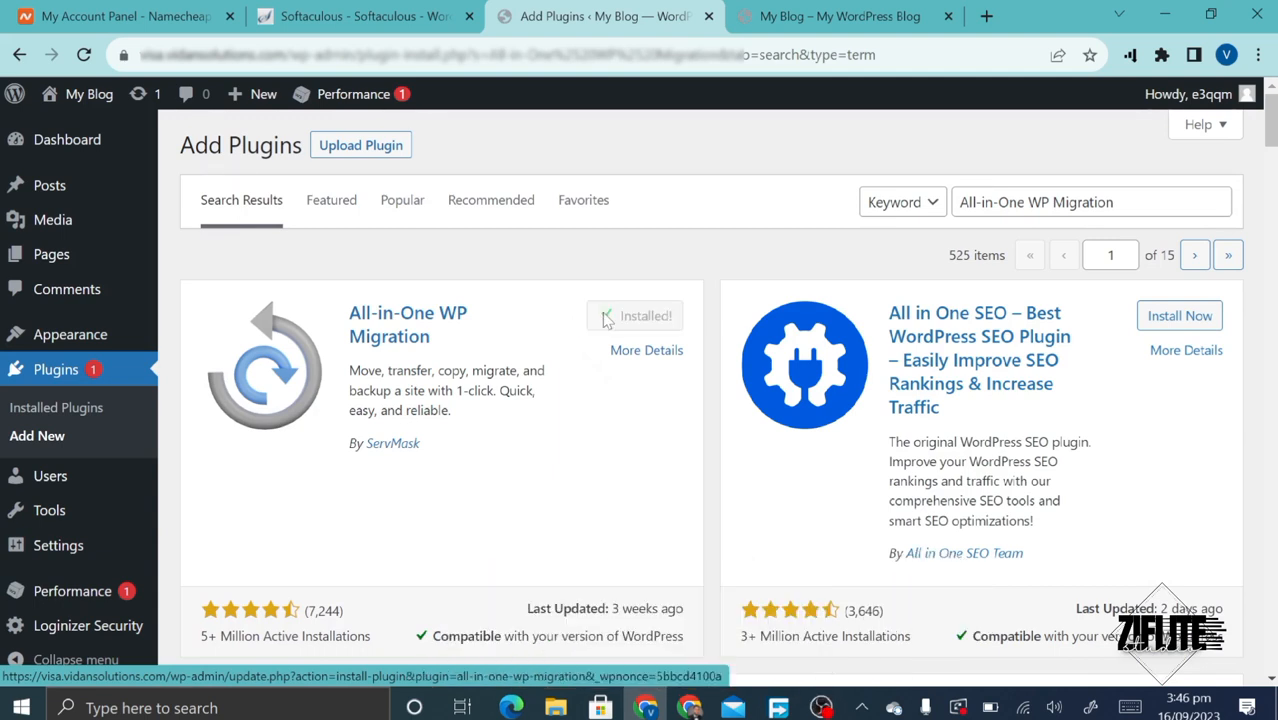
pyautogui.click(625, 323)
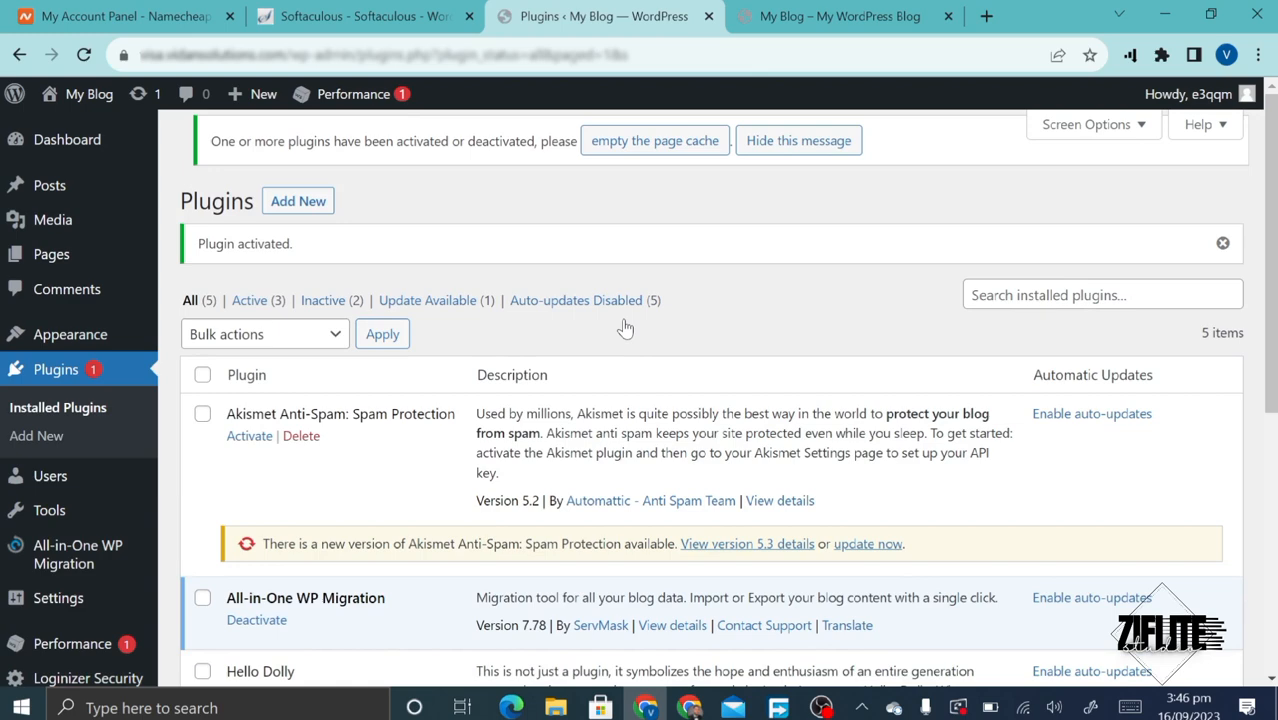
# - Bulk-deactivate every plugin except All-in-One WP Migration
pyautogui.scroll(-2, 625, 327)
pyautogui.scroll(-2, 625, 327)
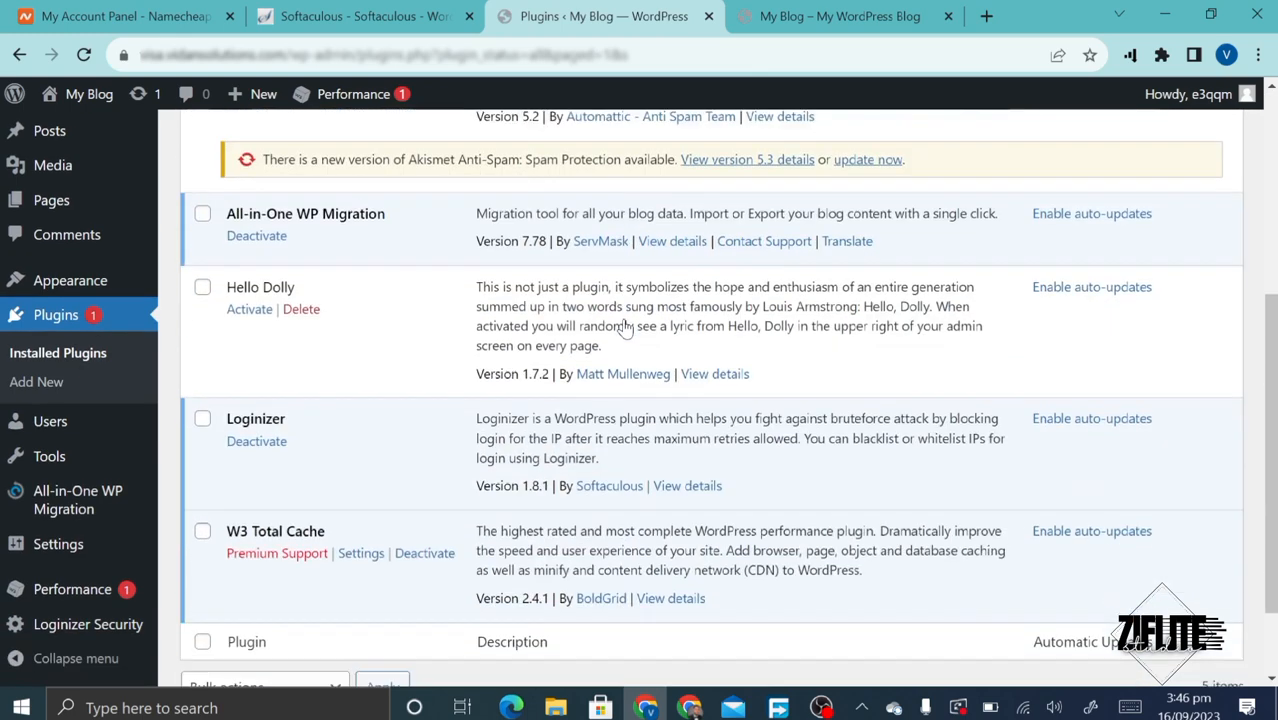
pyautogui.scroll(3, 625, 327)
pyautogui.click(203, 274)
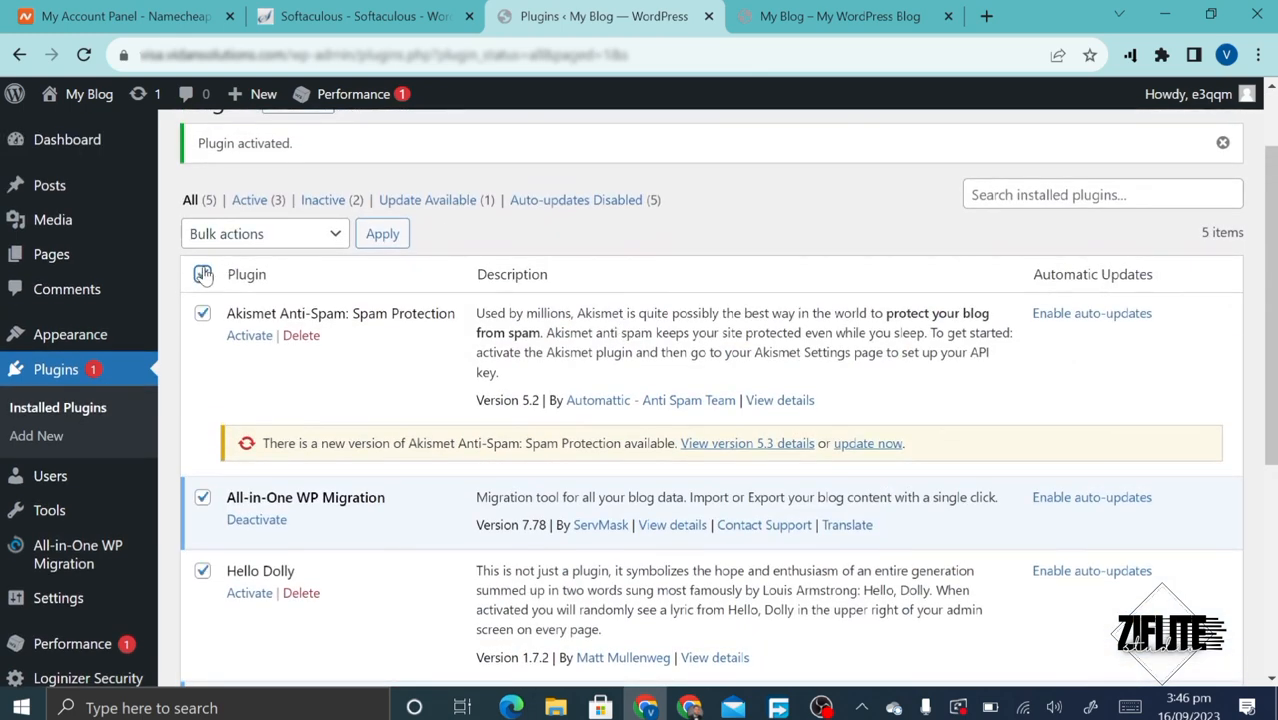
pyautogui.click(203, 497)
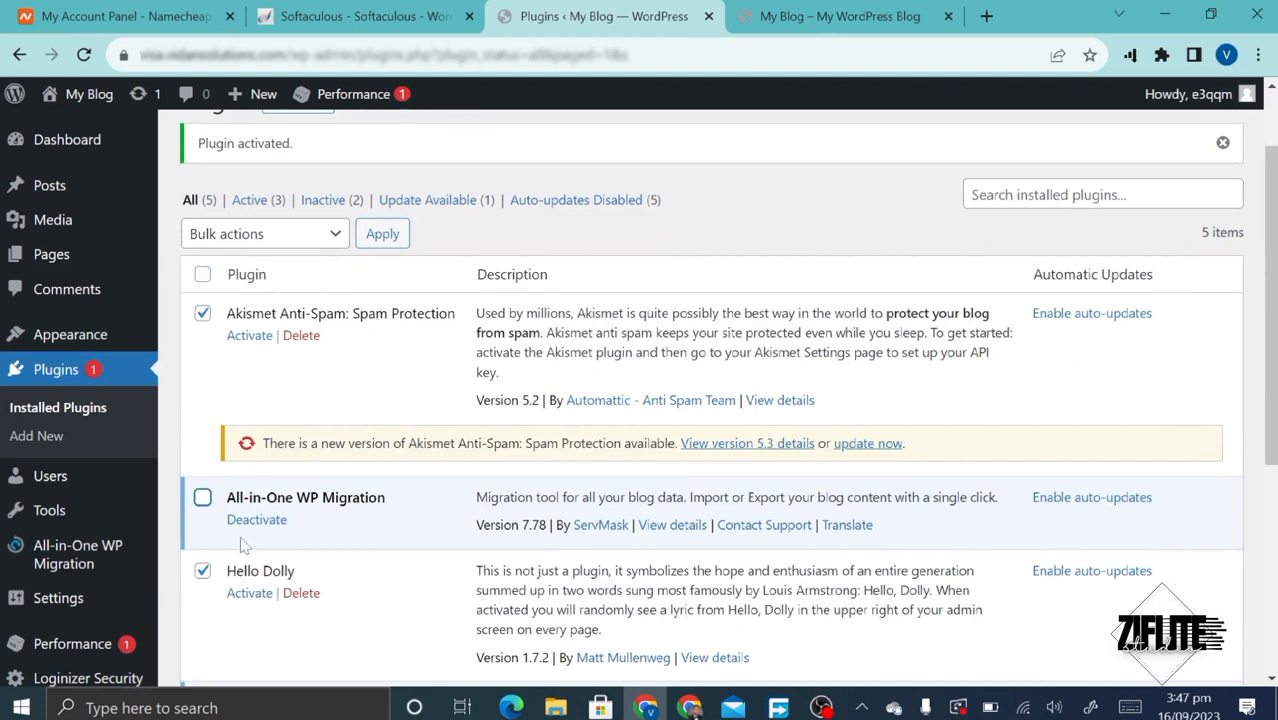
pyautogui.scroll(-4, 270, 555)
pyautogui.scroll(2, 270, 555)
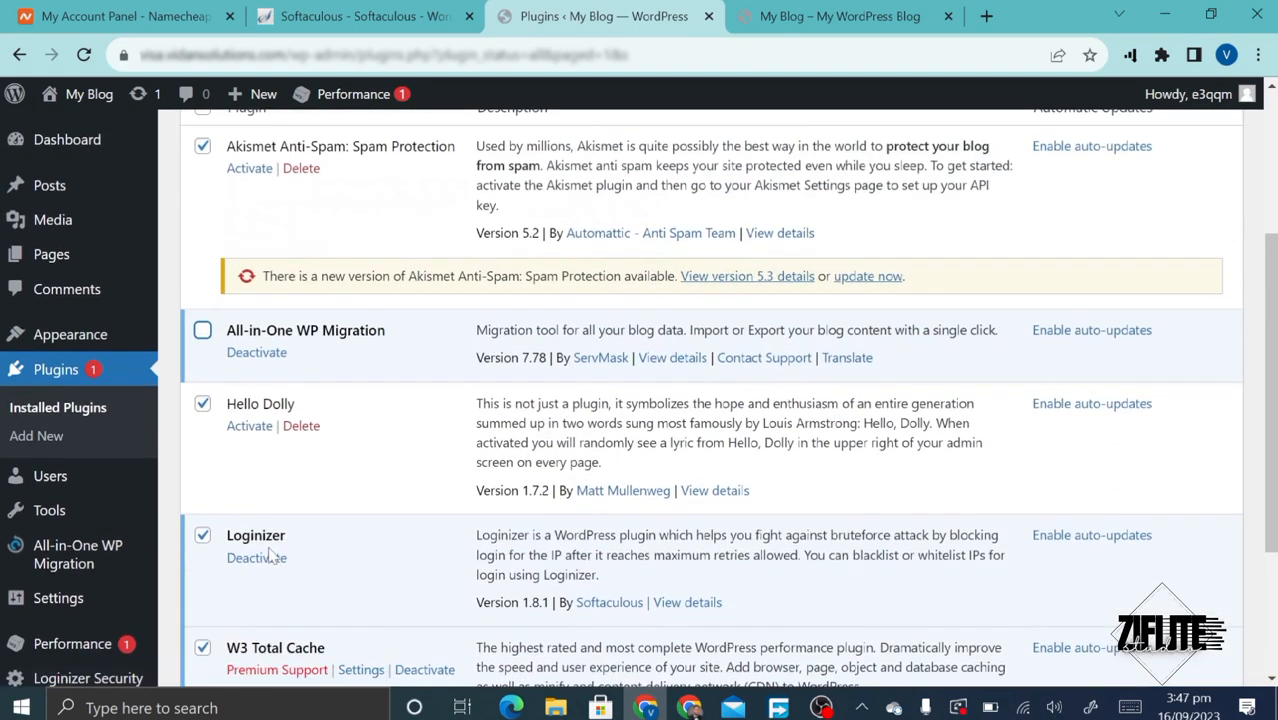
pyautogui.scroll(1, 316, 280)
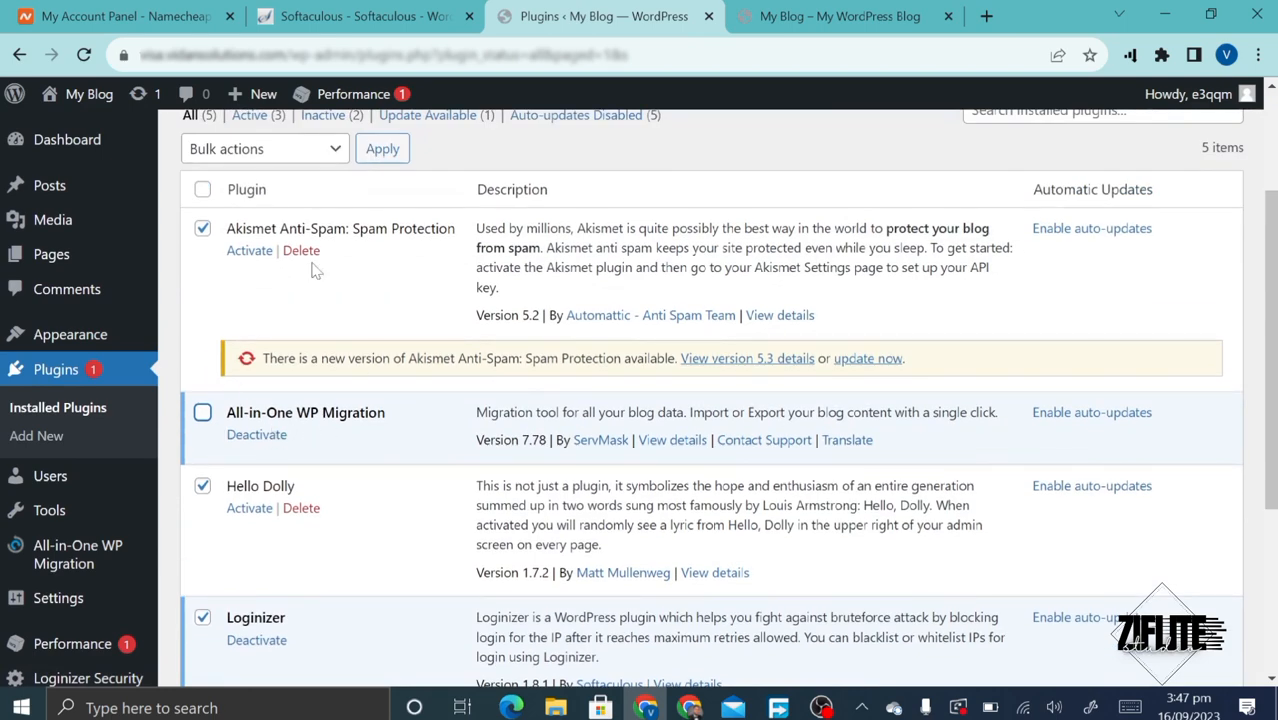
pyautogui.click(277, 149)
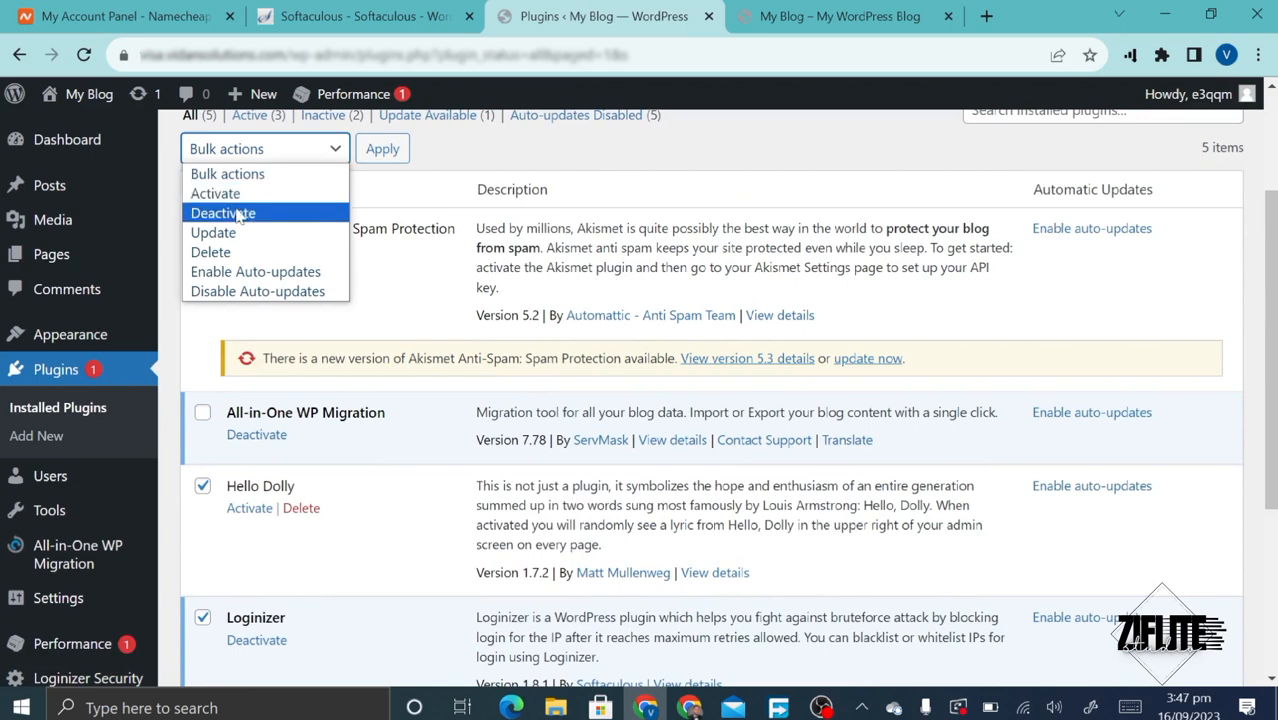
pyautogui.click(240, 214)
pyautogui.click(386, 155)
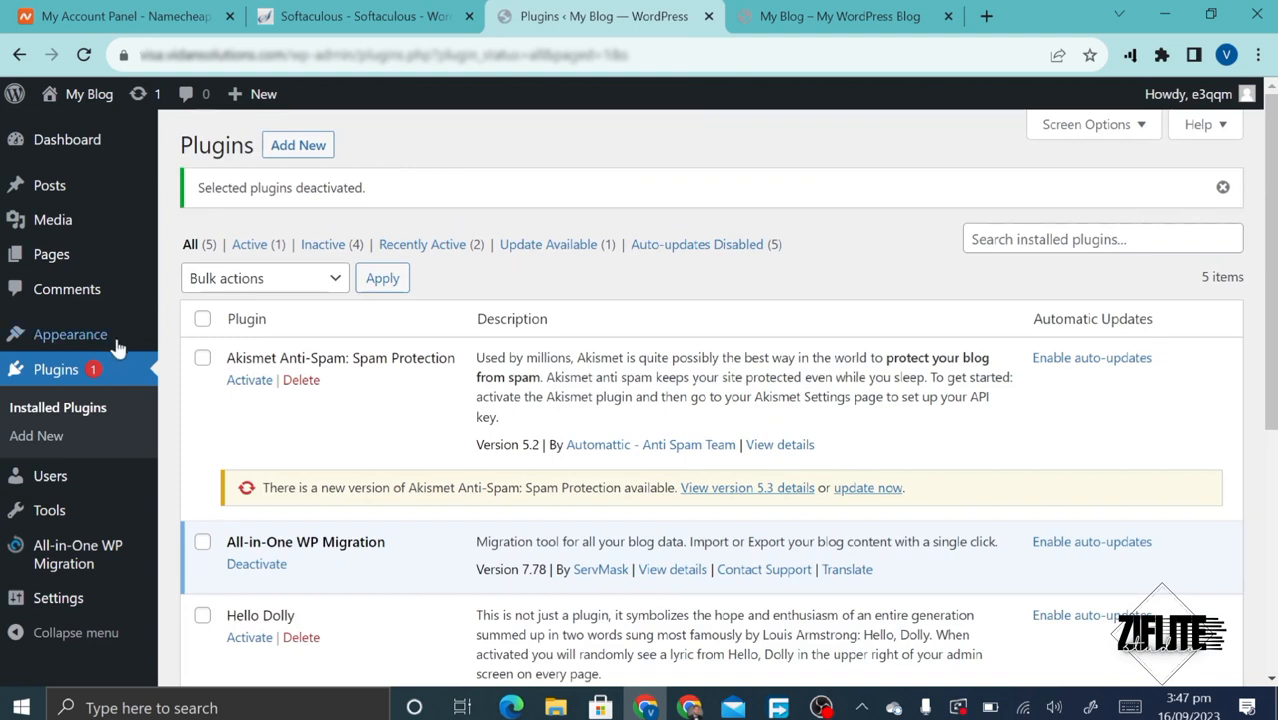
# - Bulk-delete Akismet, Hello Dolly, Loginizer and W3 Total Cache, confirming removal of their data
pyautogui.click(202, 318)
pyautogui.click(203, 541)
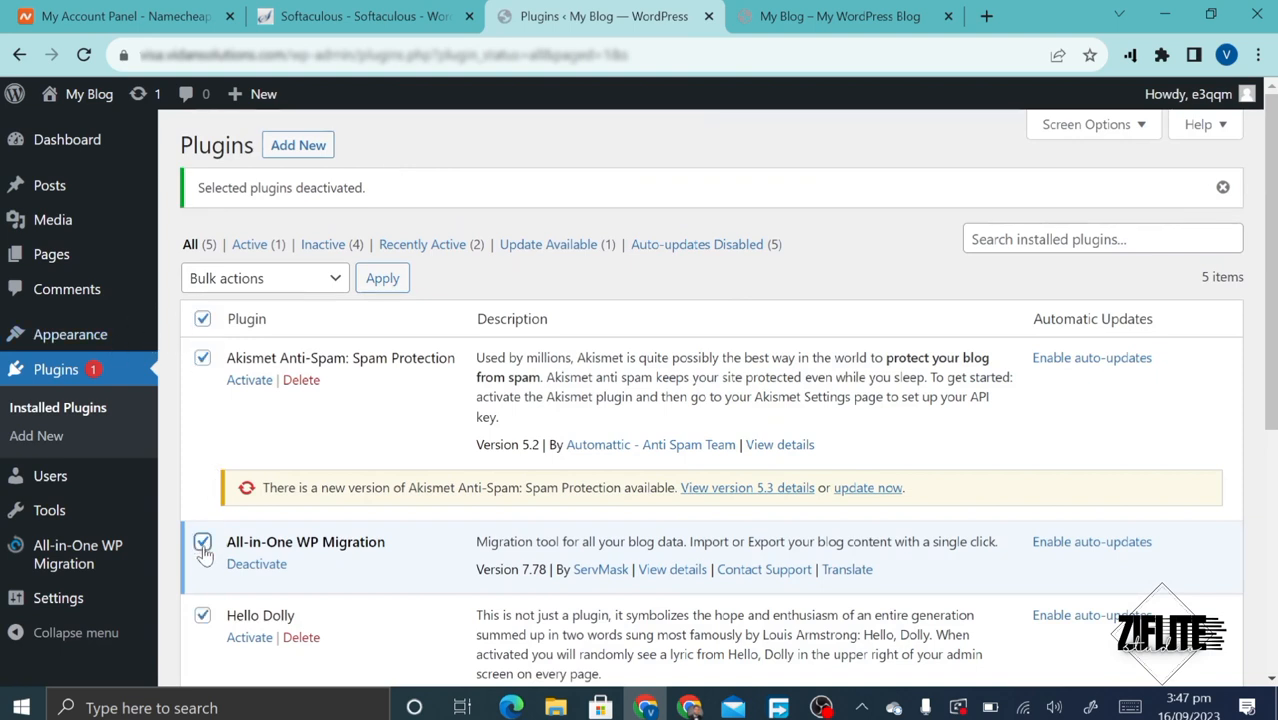
pyautogui.click(334, 278)
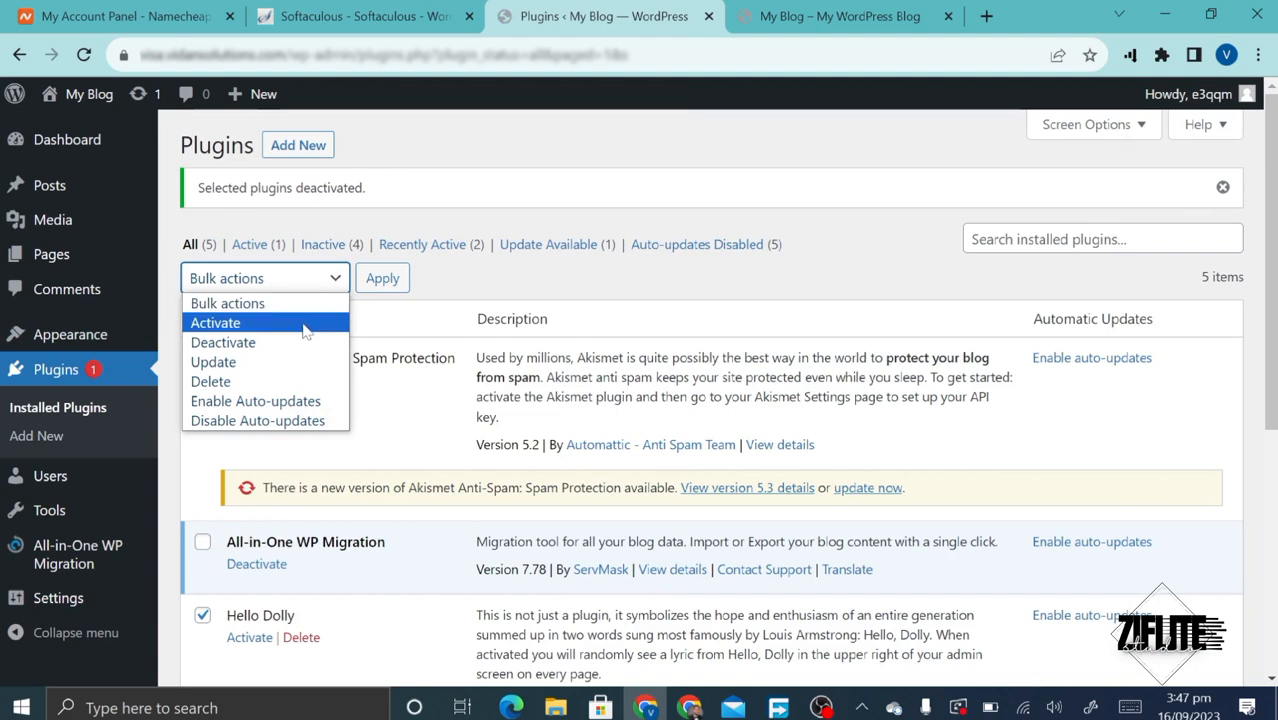
pyautogui.click(272, 382)
pyautogui.click(385, 279)
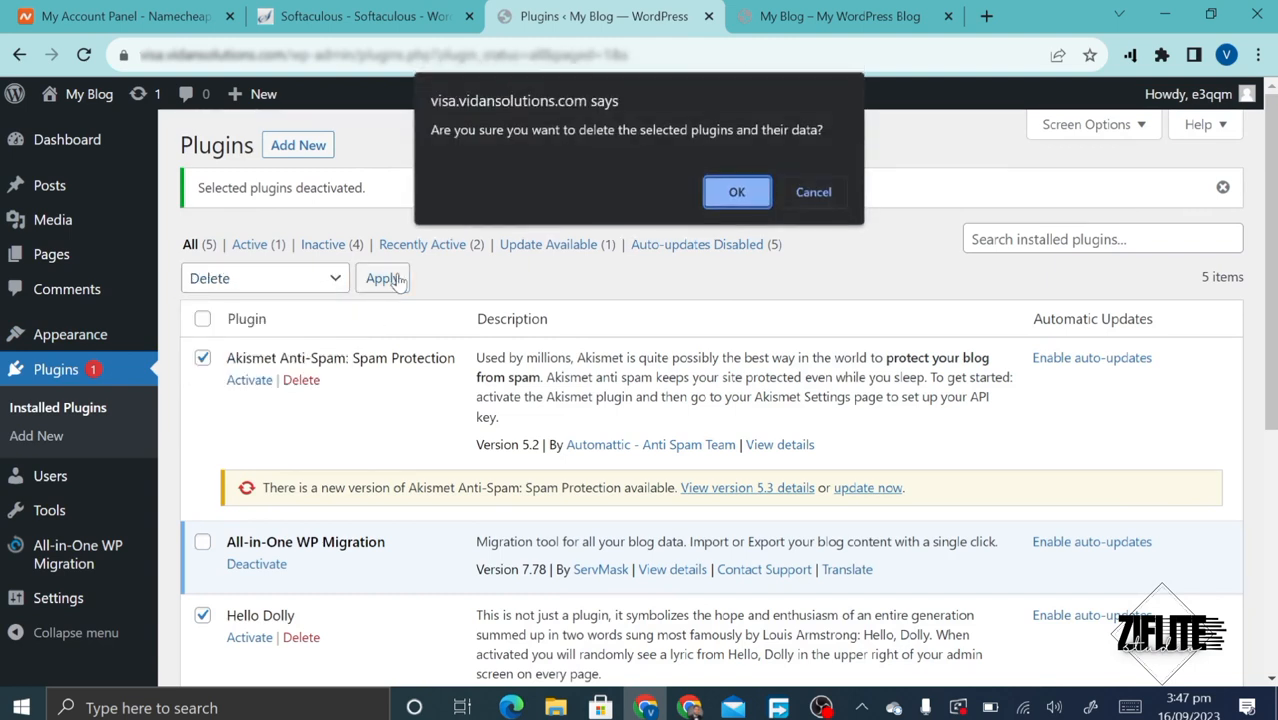
pyautogui.click(736, 192)
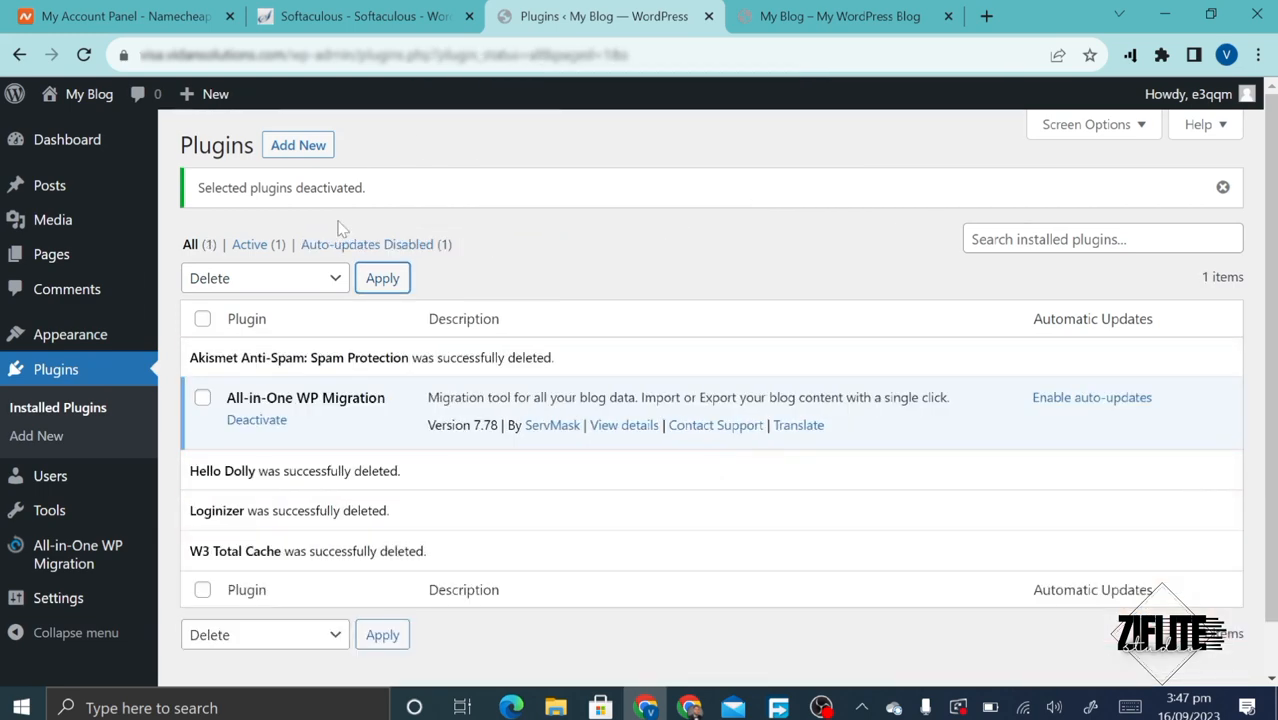
pyautogui.moveTo(103, 537)
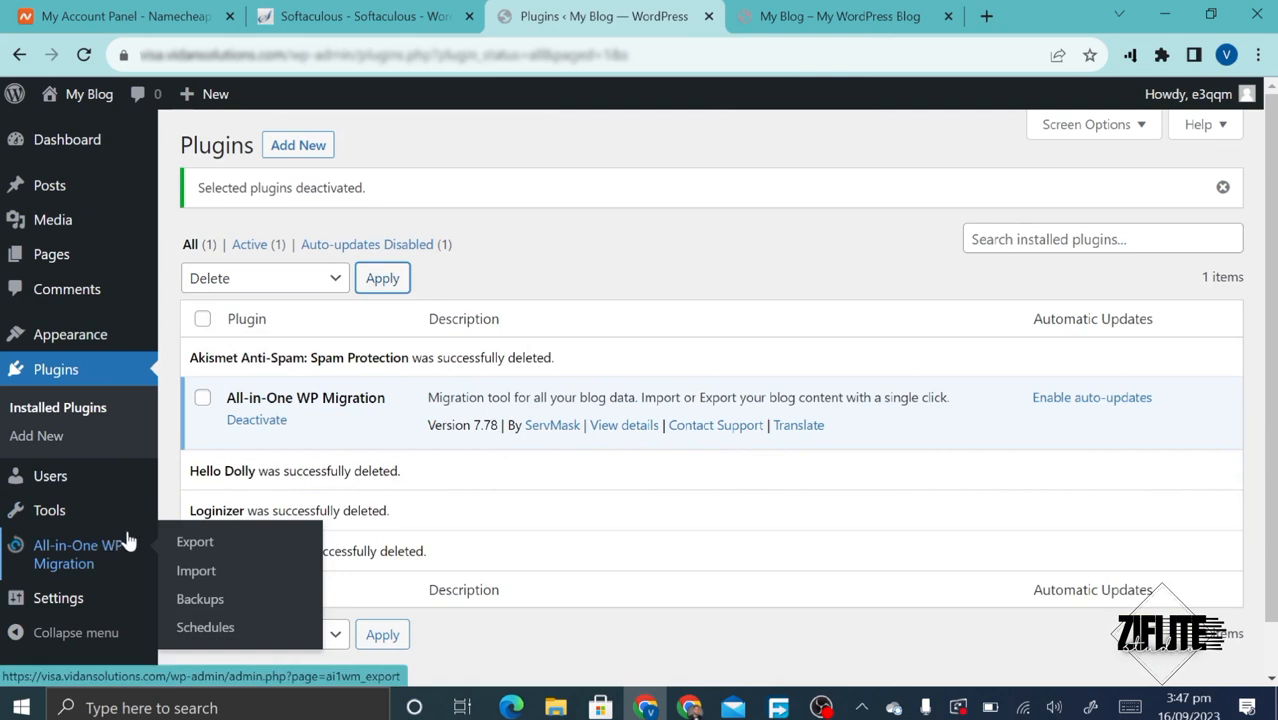
# - Import the .wpress backup from Downloads with Import From > File, confirm the overwrite, then view the blog
pyautogui.click(196, 571)
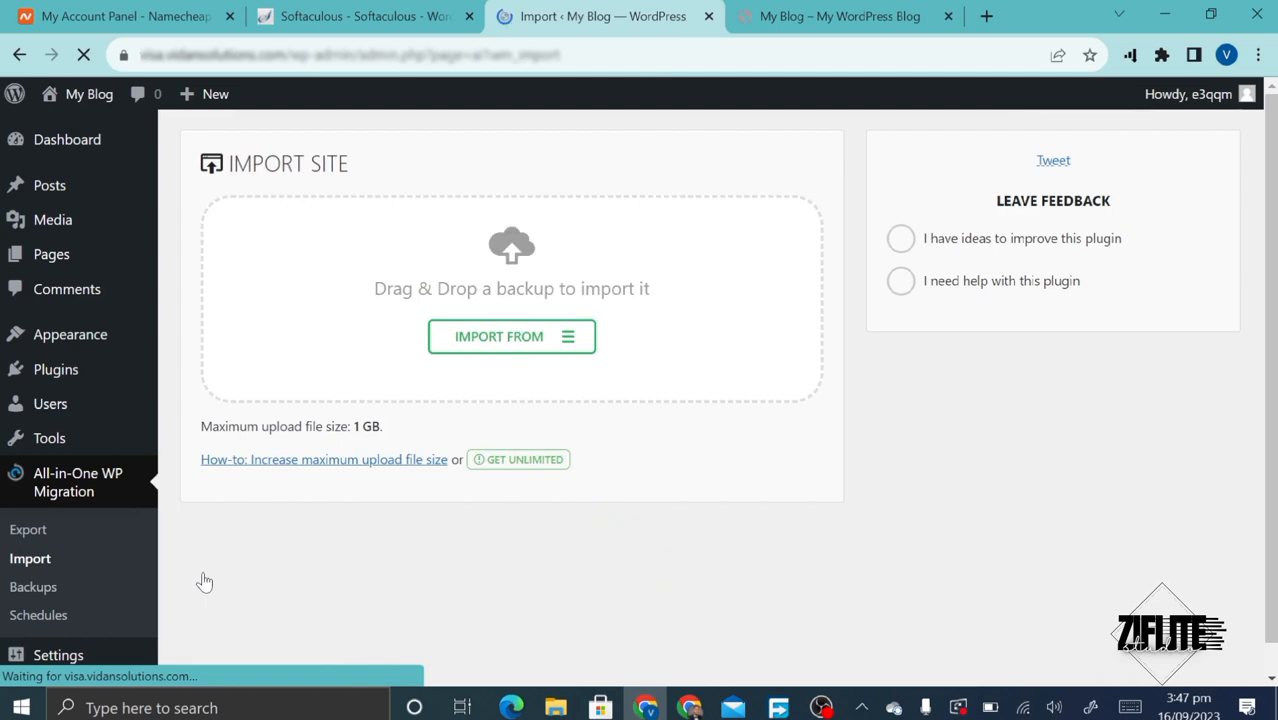
pyautogui.click(500, 356)
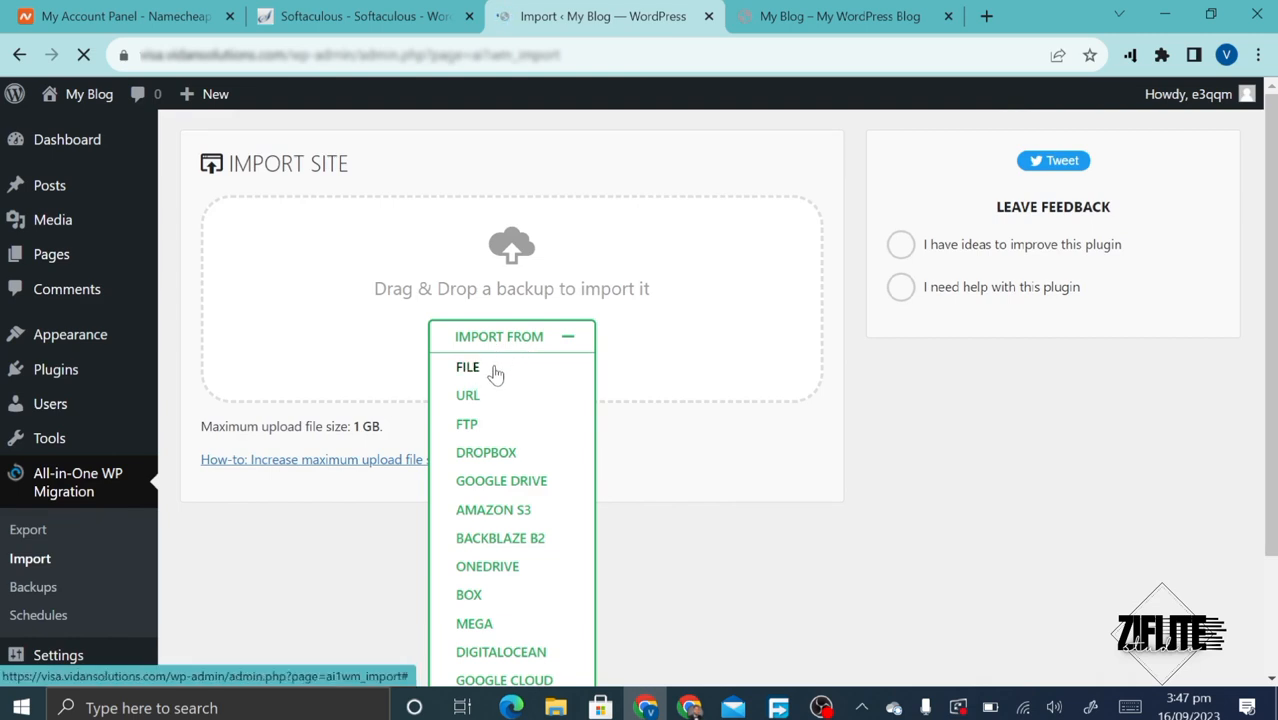
pyautogui.click(495, 370)
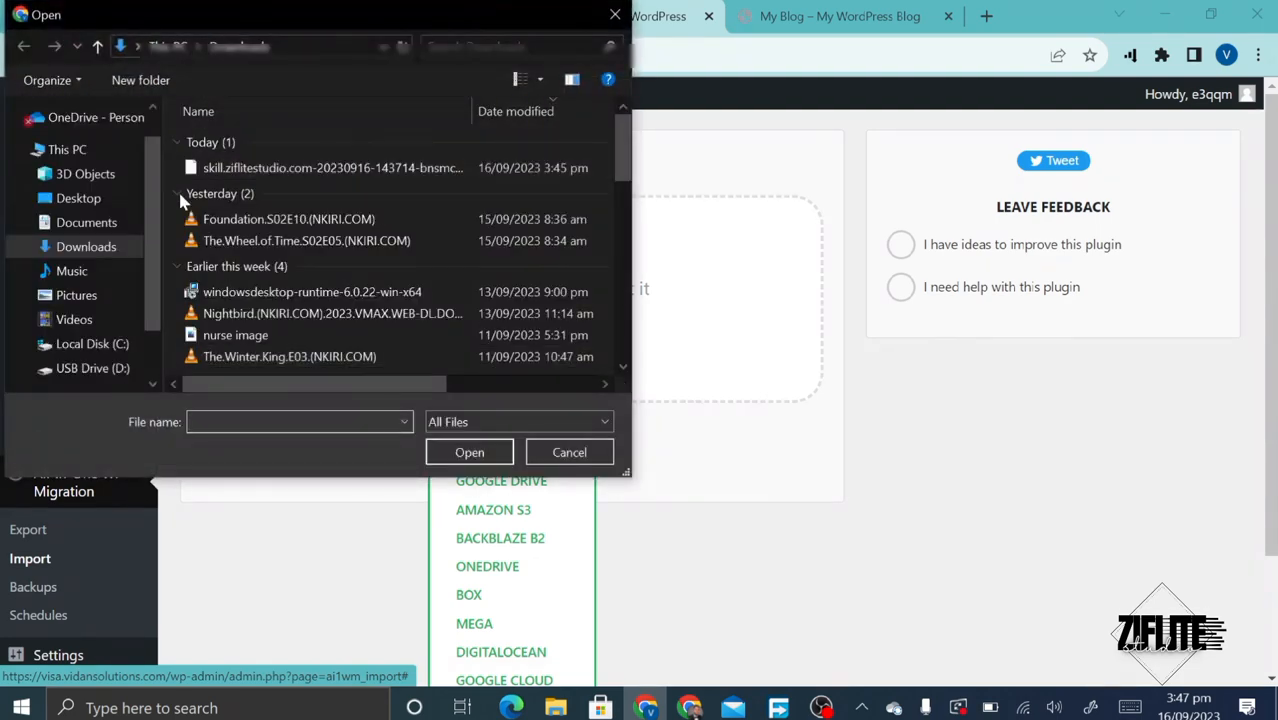
pyautogui.doubleClick(212, 172)
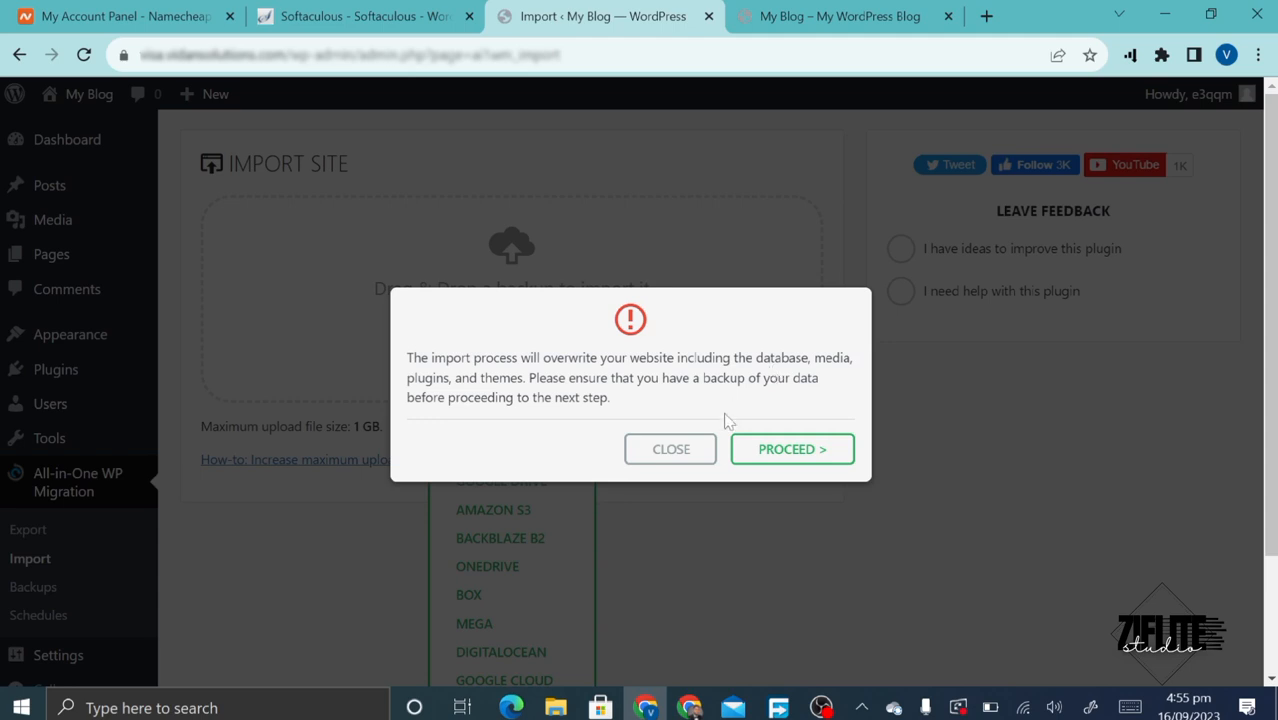
pyautogui.click(765, 452)
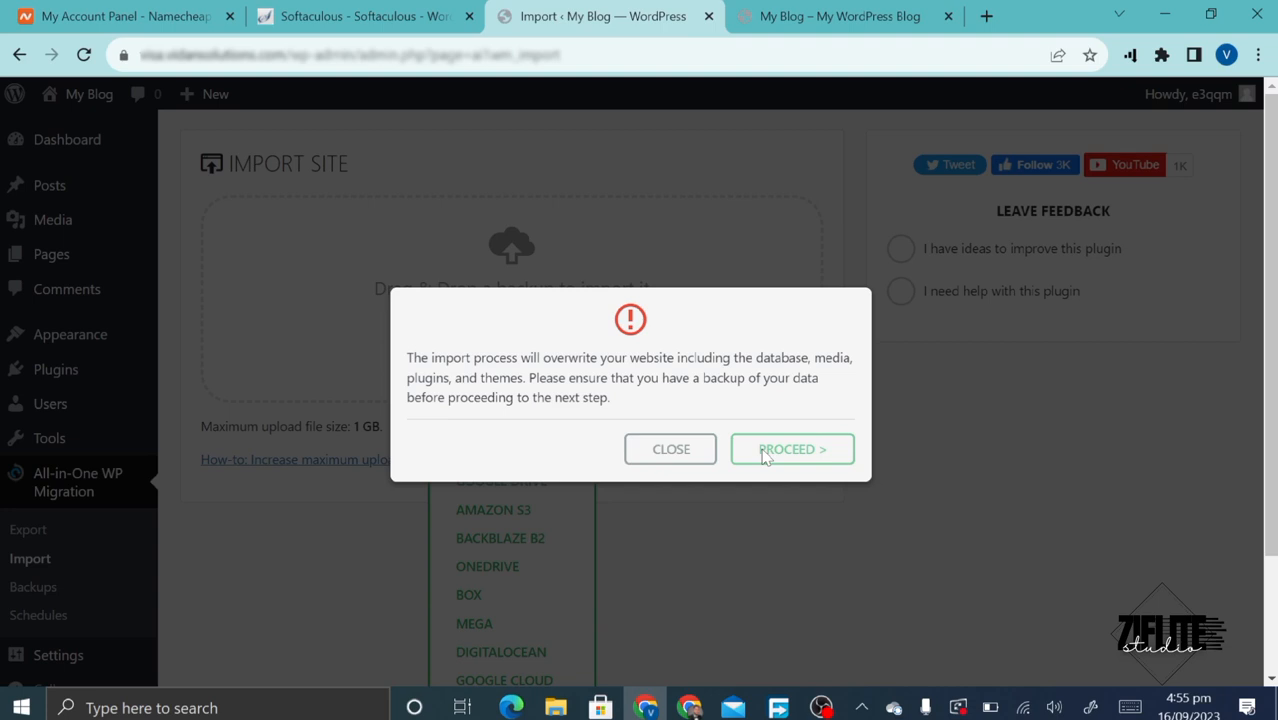
pyautogui.click(764, 455)
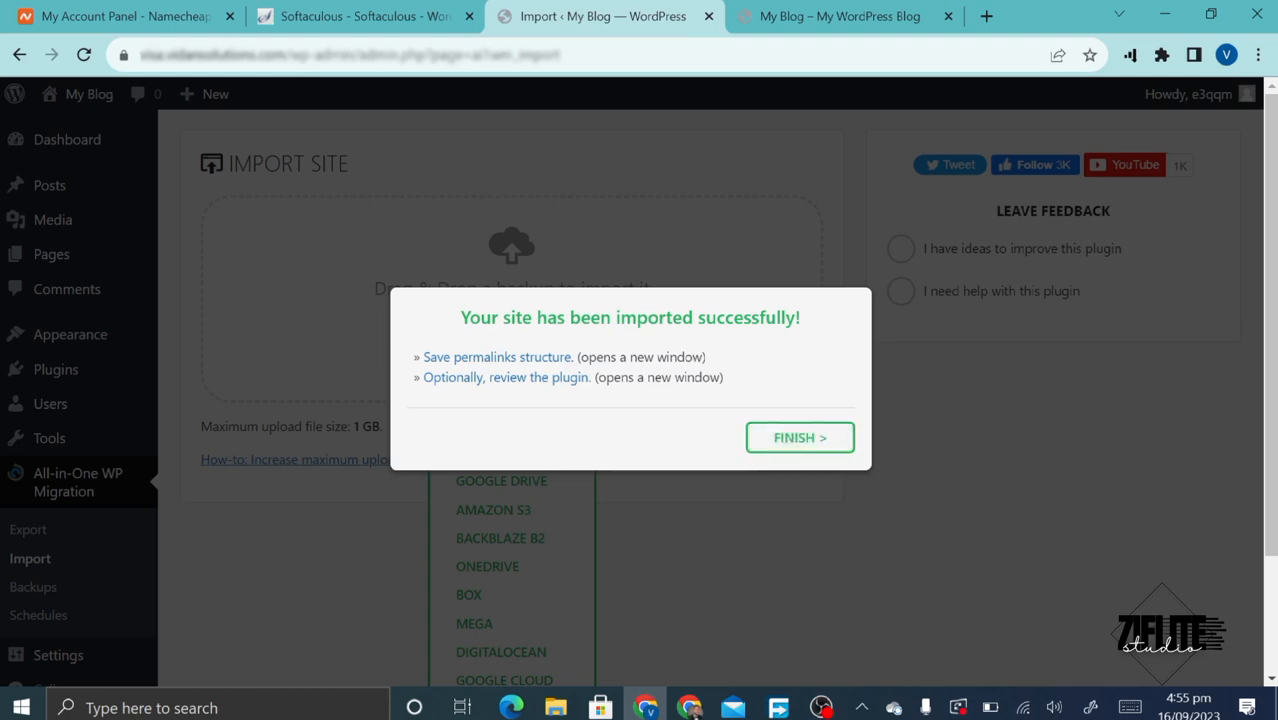
pyautogui.click(799, 437)
pyautogui.click(838, 16)
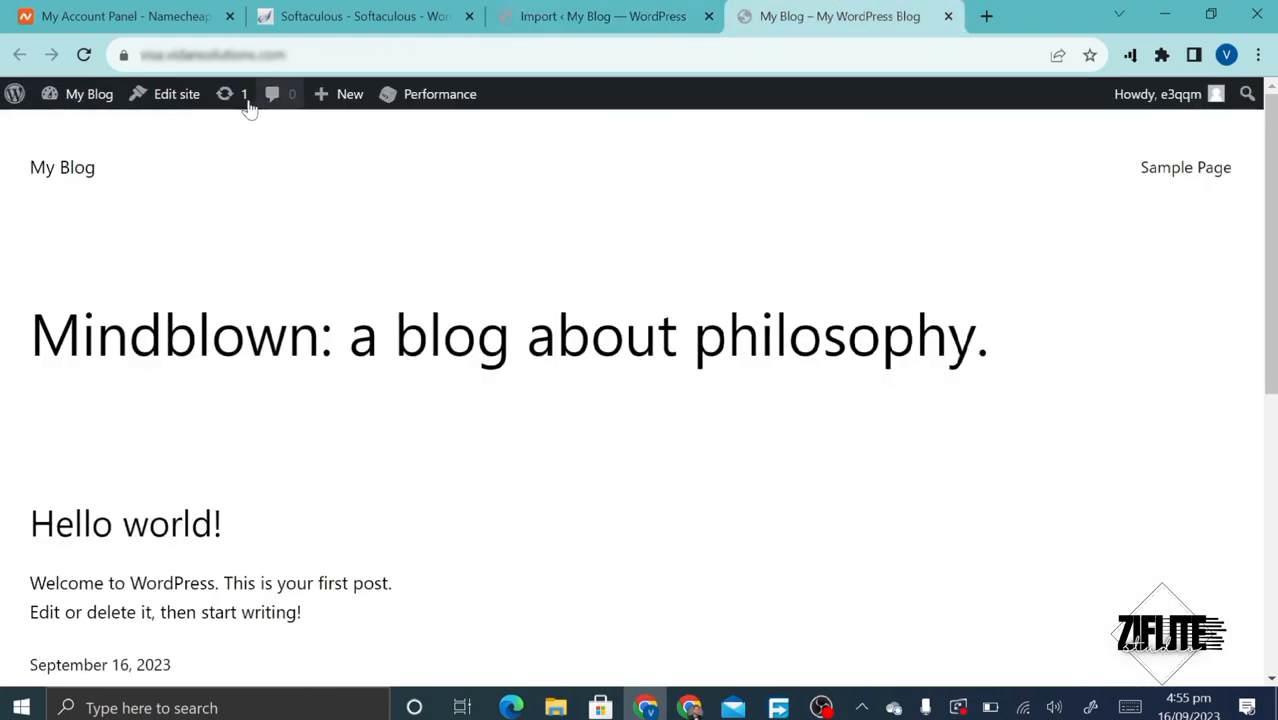
# - Reload the new blog's front page and compare it with the original site's homepage
pyautogui.click(86, 60)
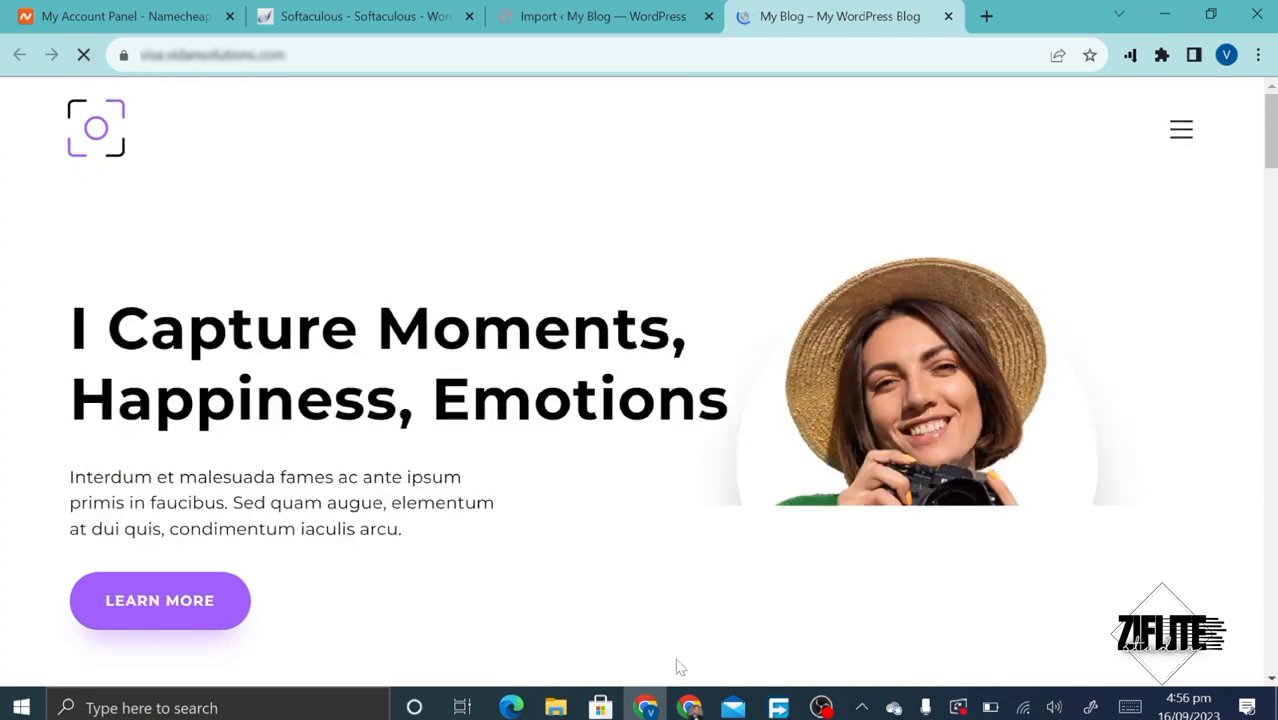
pyautogui.click(678, 708)
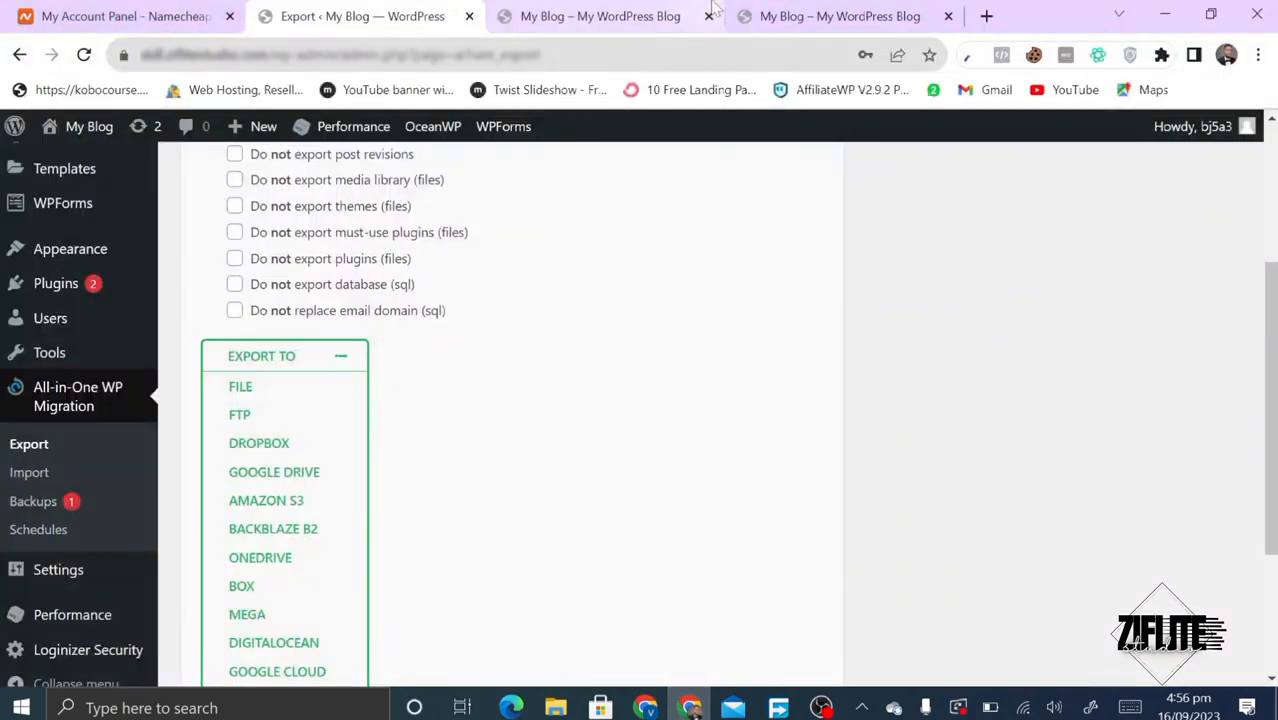
pyautogui.click(596, 12)
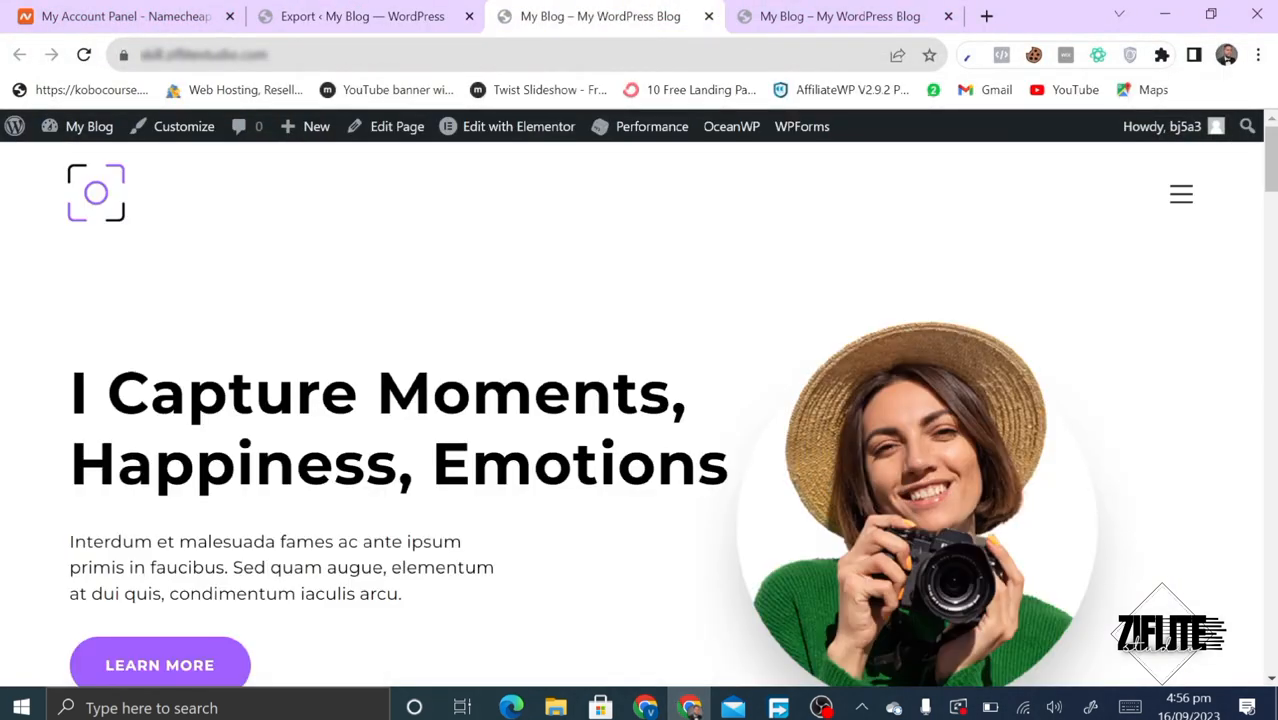
pyautogui.scroll(-4, 588, 585)
pyautogui.scroll(4, 588, 585)
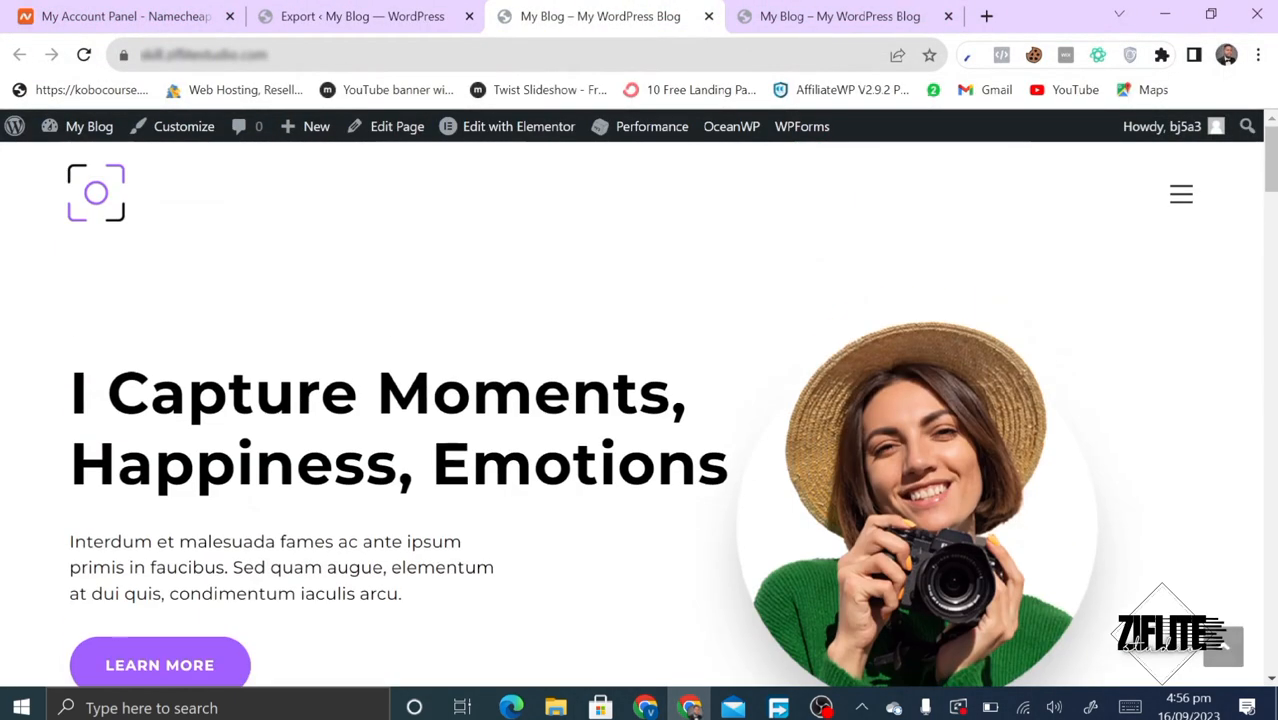
pyautogui.click(646, 707)
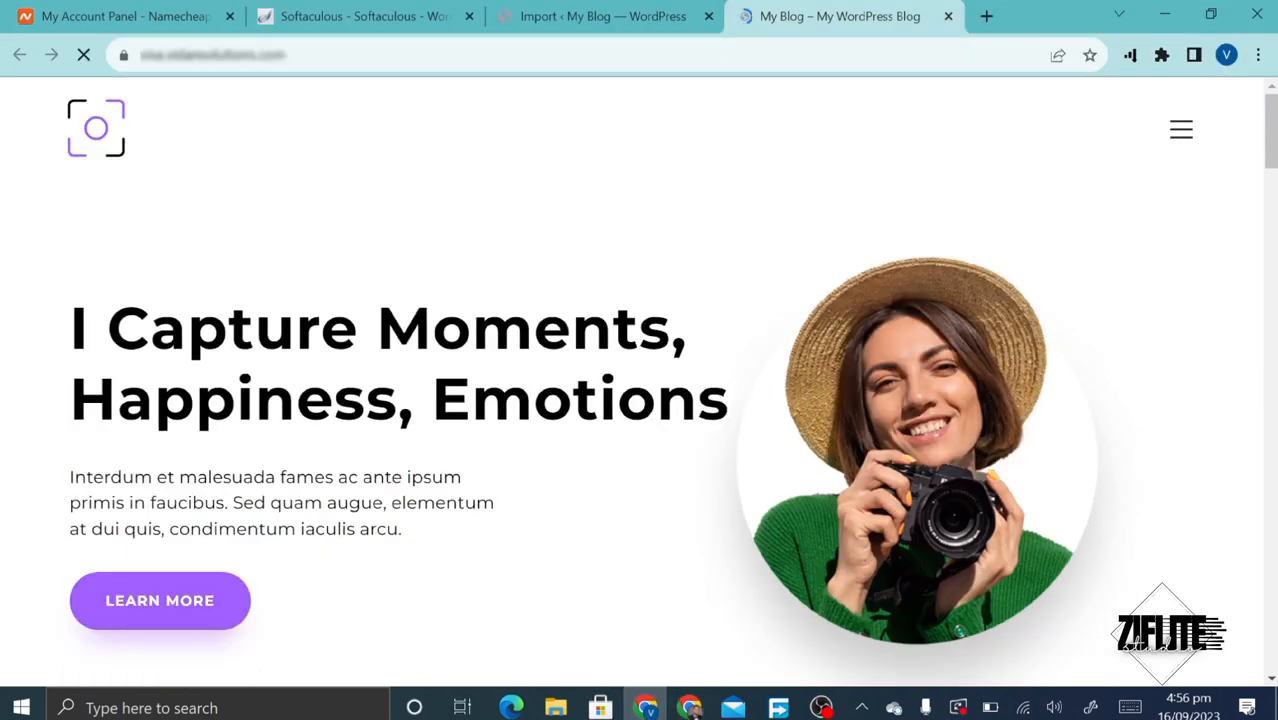
pyautogui.scroll(-4, 568, 379)
pyautogui.scroll(3, 570, 379)
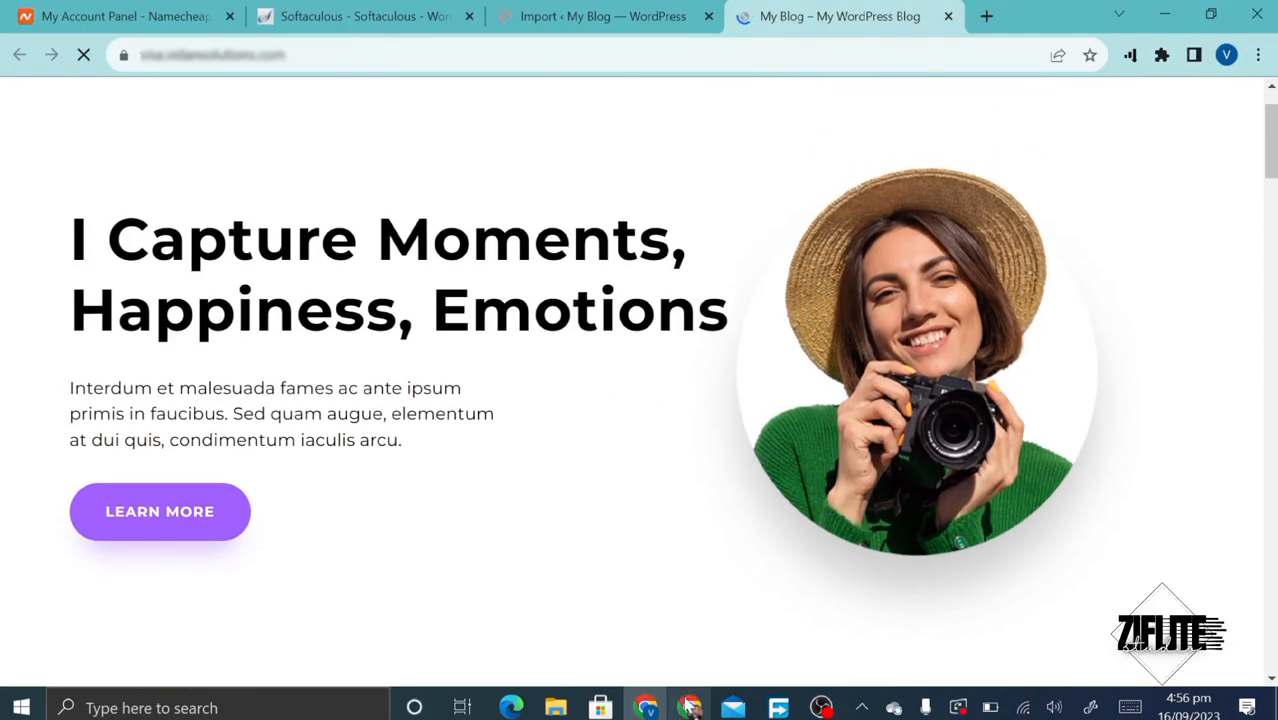
# - Review the original site's installed Plugins list in its admin
pyautogui.click(690, 707)
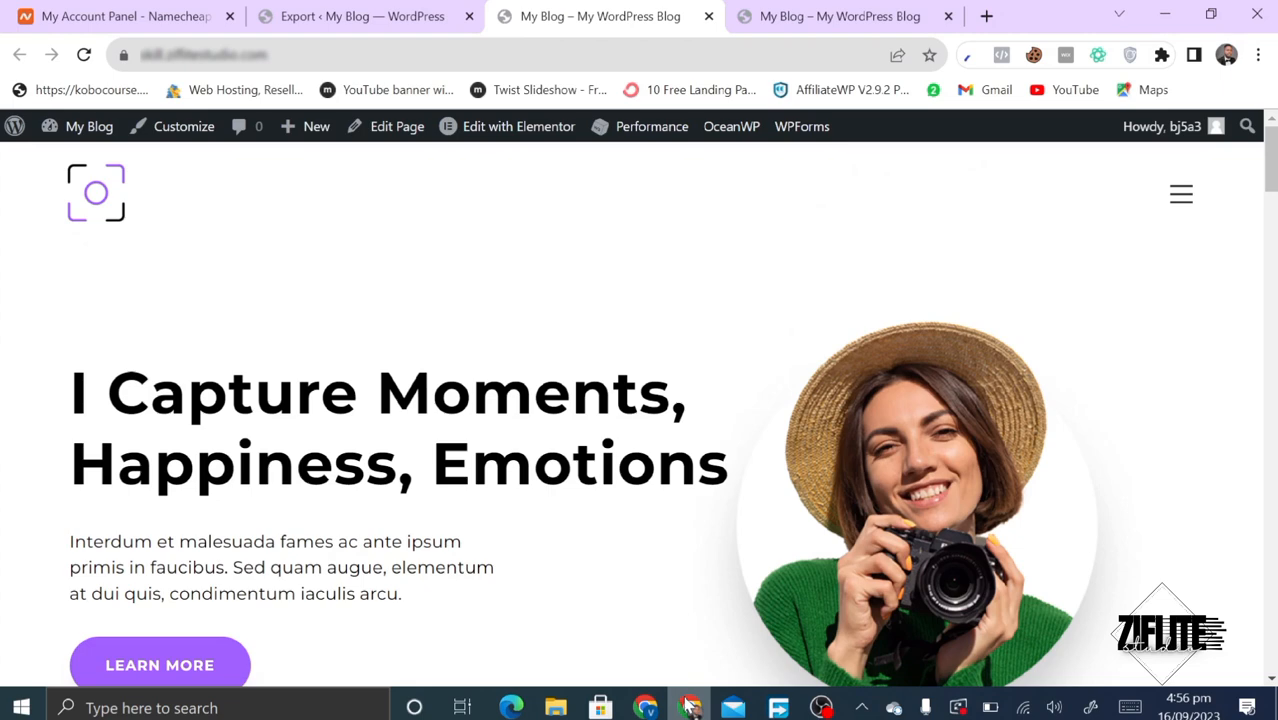
pyautogui.click(378, 16)
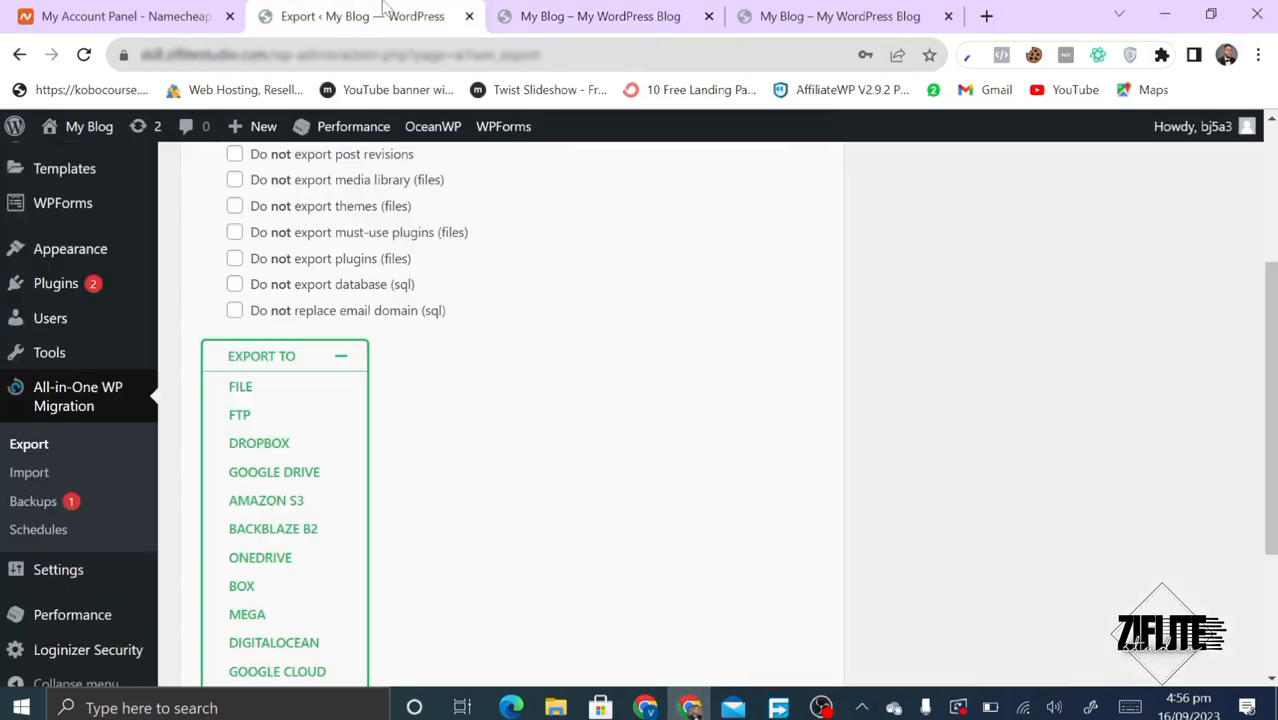
pyautogui.click(50, 286)
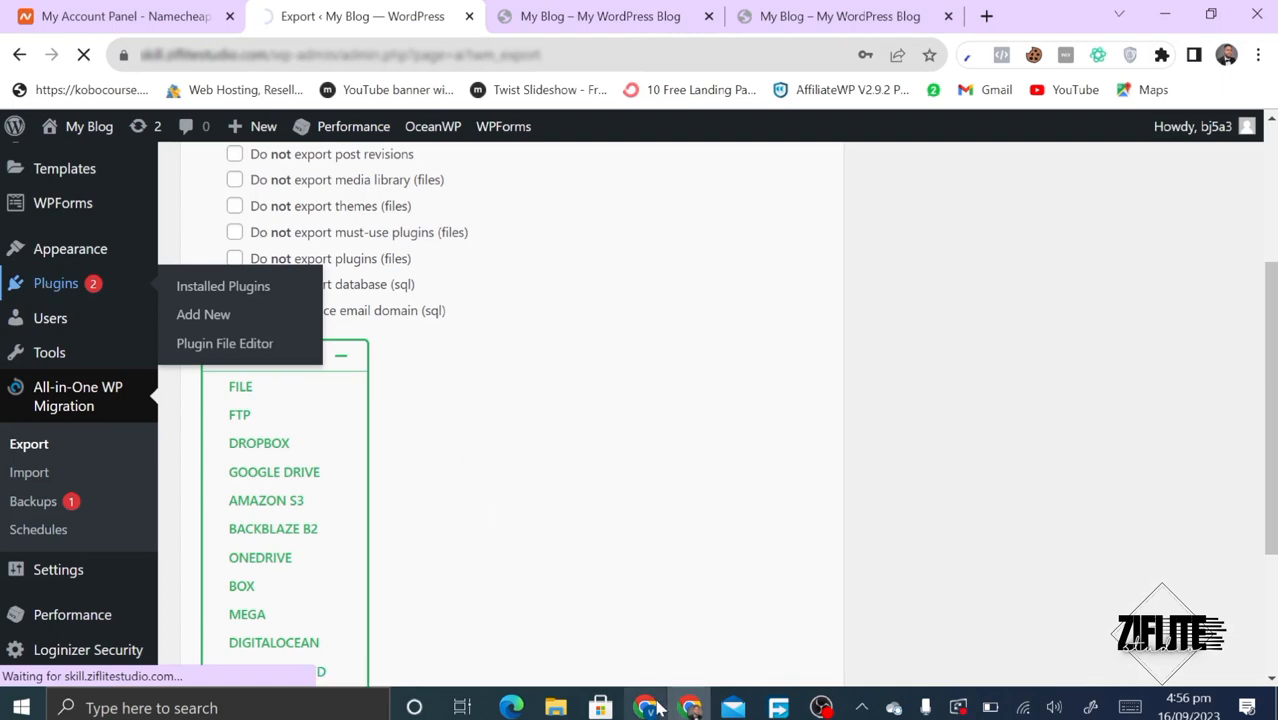
pyautogui.scroll(-5, 542, 422)
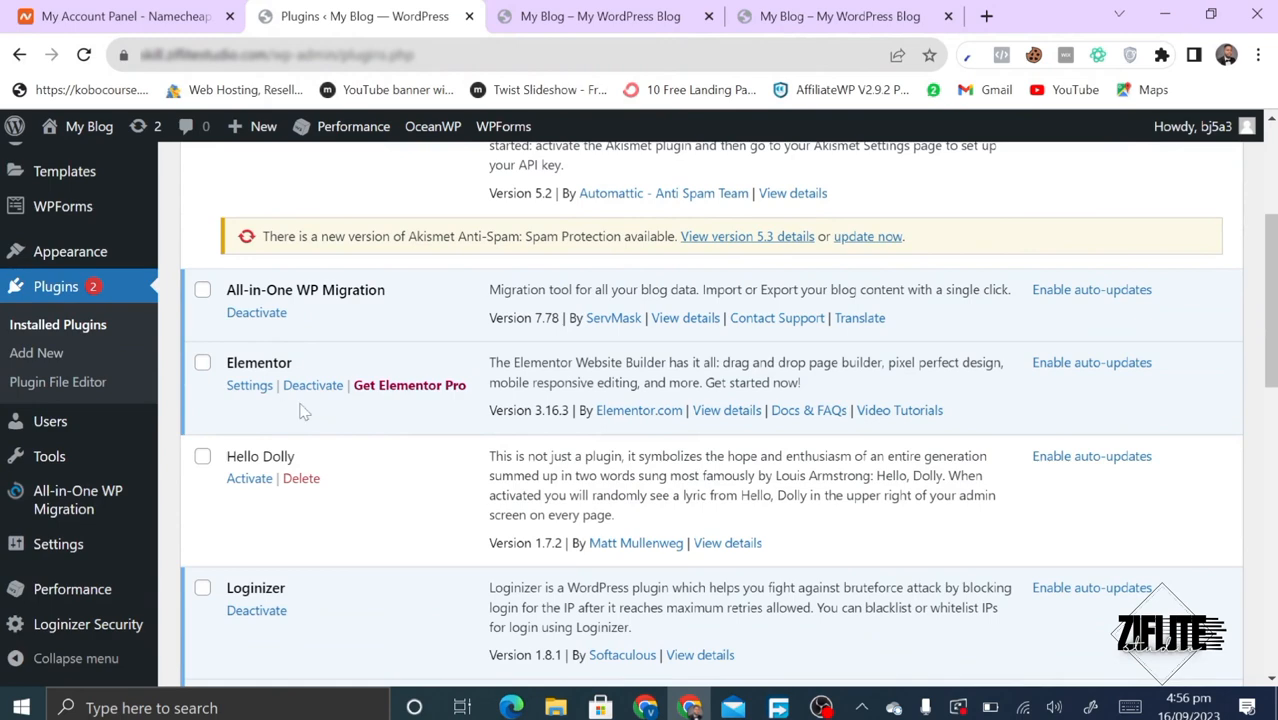
pyautogui.scroll(-3, 320, 420)
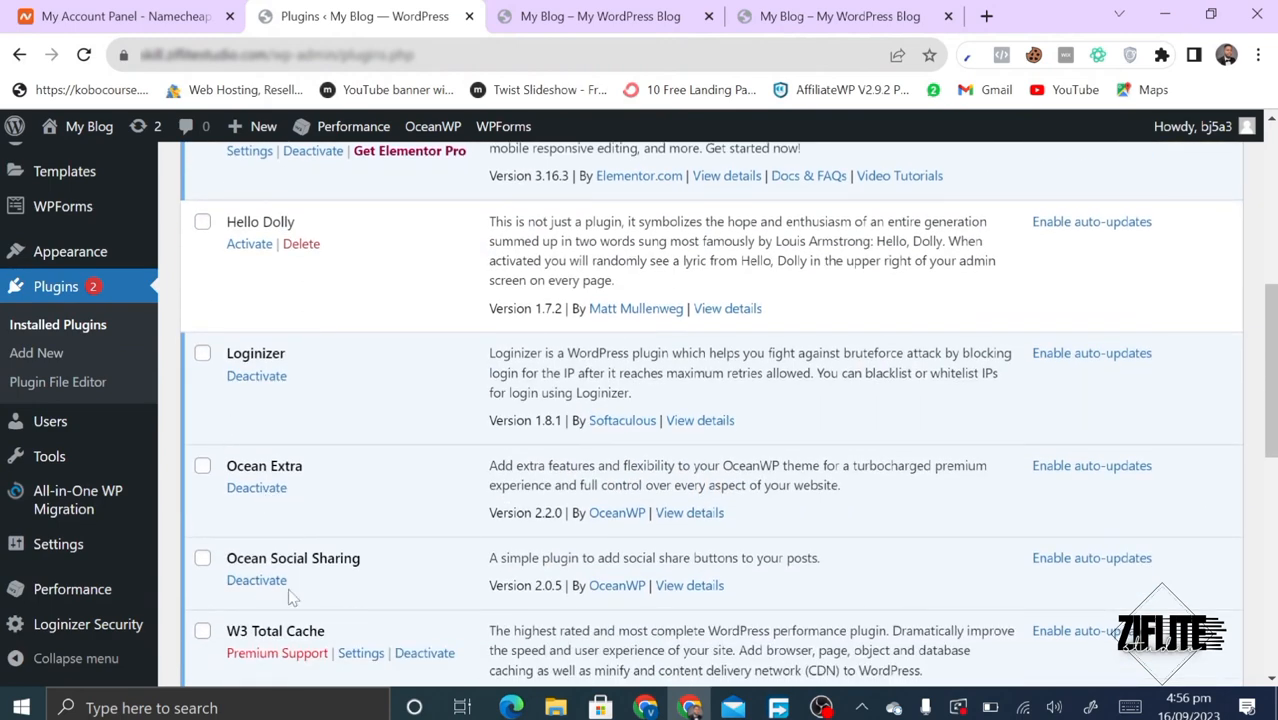
pyautogui.scroll(-2, 291, 593)
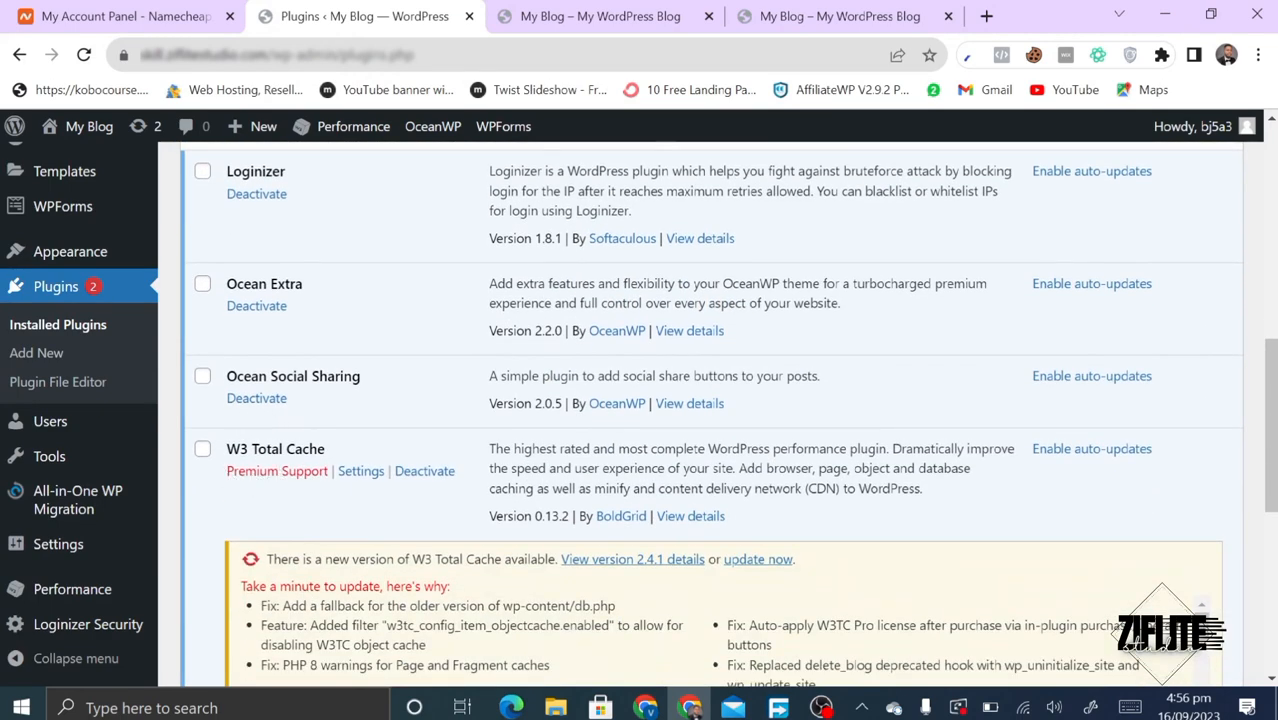
pyautogui.scroll(-6, 280, 475)
pyautogui.scroll(-5, 809, 370)
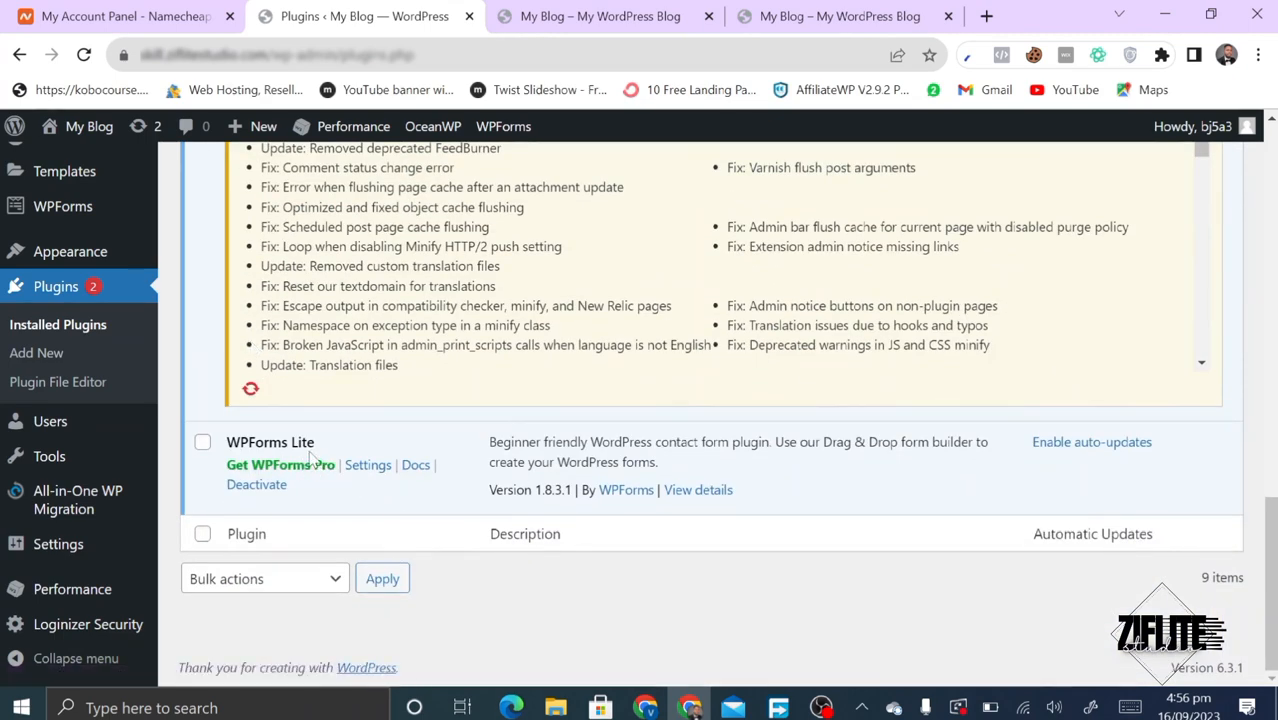
# - Check the new site's plugins, then scroll its homepage down to the Keep In Touch footer
pyautogui.click(646, 707)
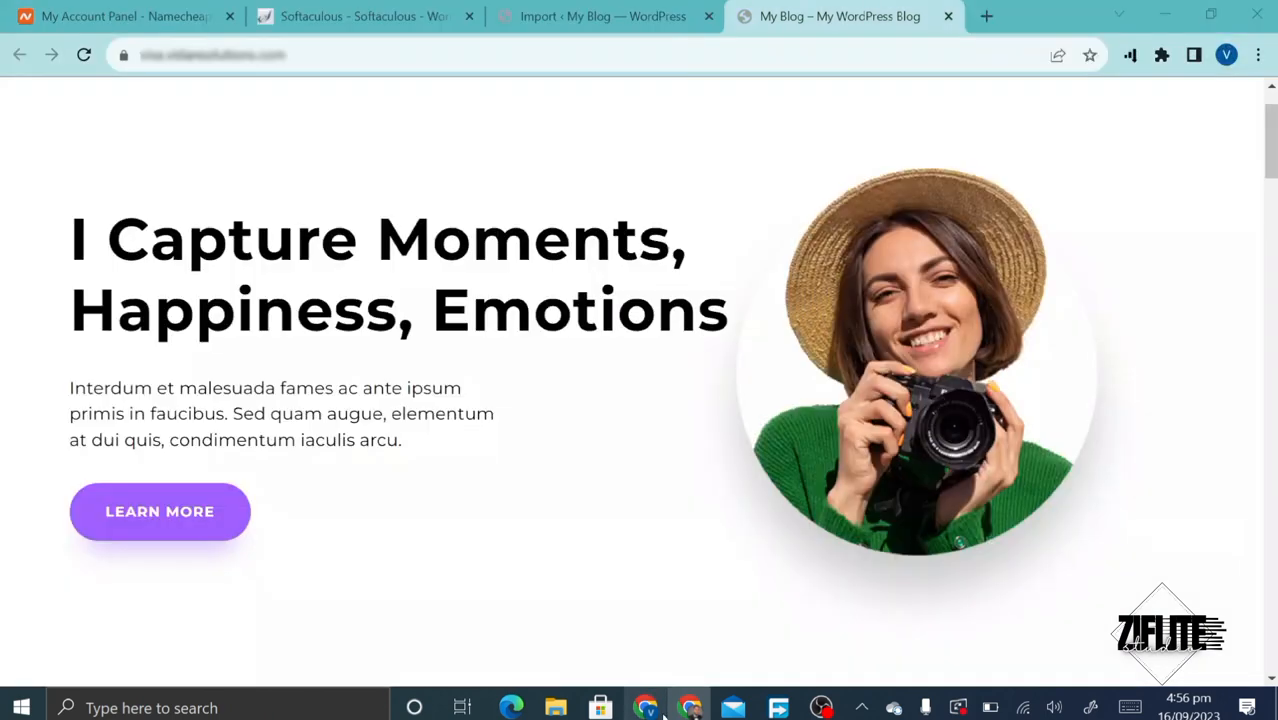
pyautogui.click(600, 8)
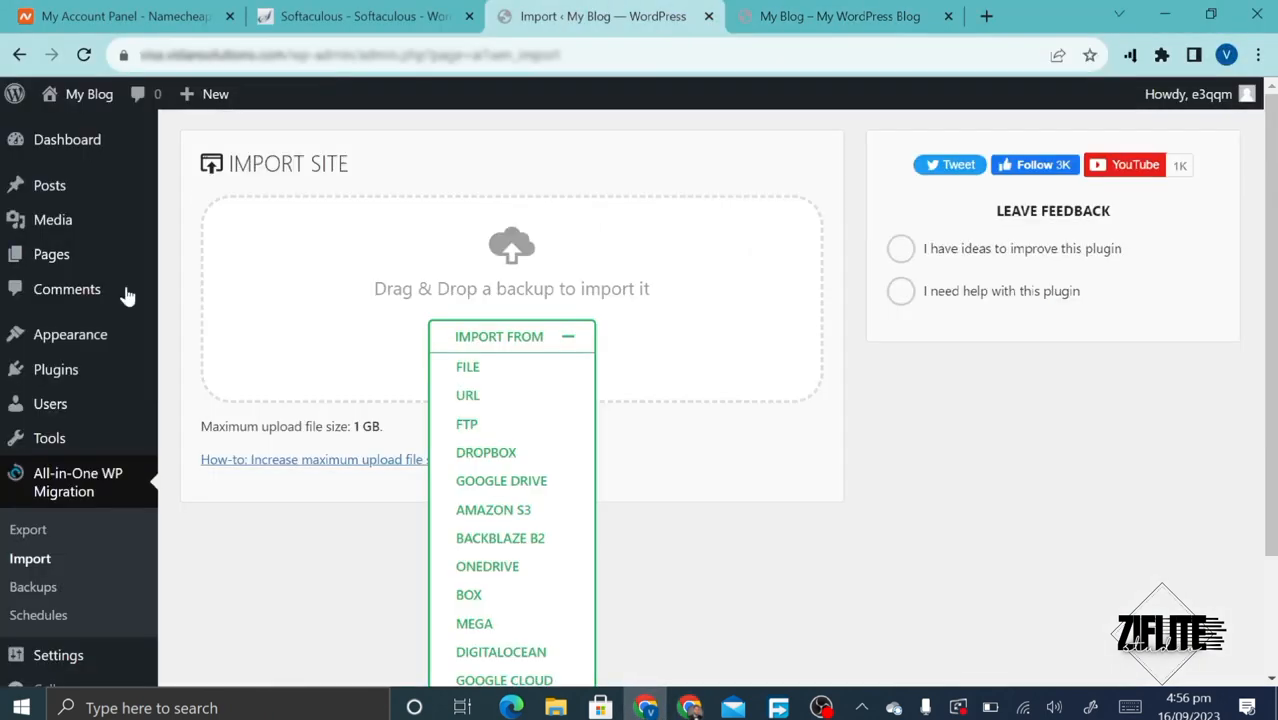
pyautogui.click(18, 370)
pyautogui.click(840, 16)
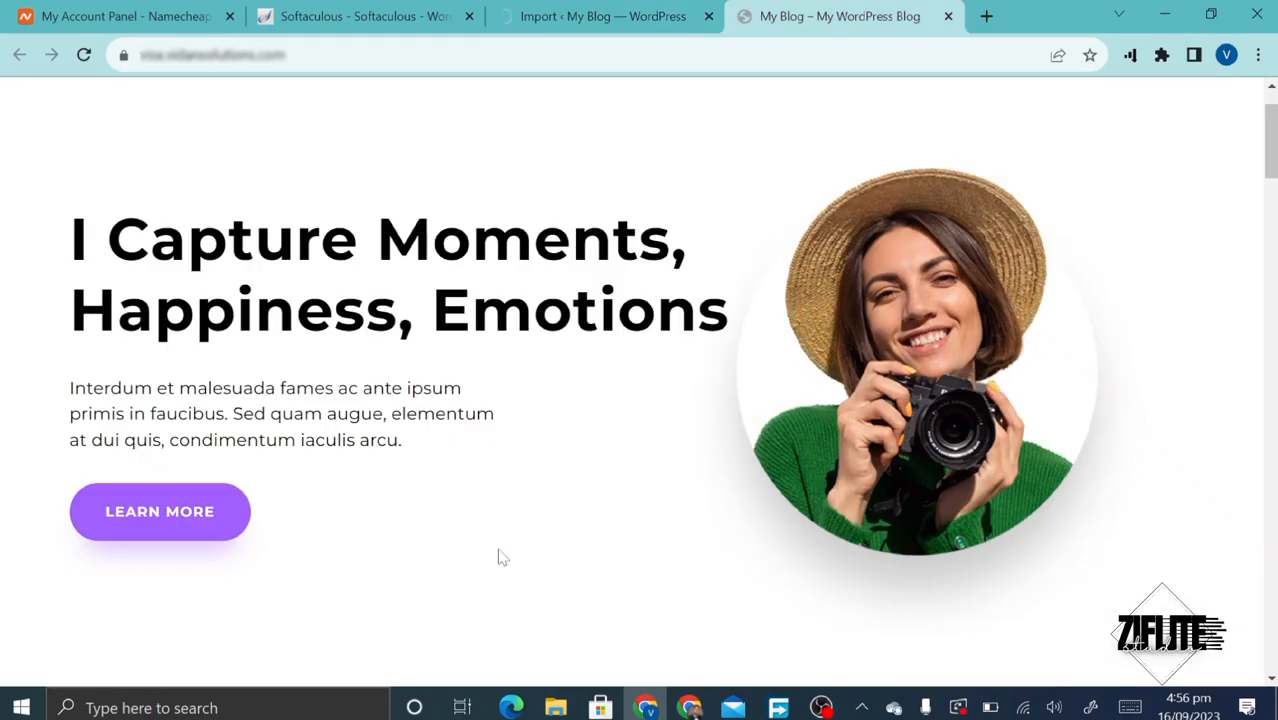
pyautogui.scroll(-5, 495, 542)
pyautogui.scroll(-10, 500, 550)
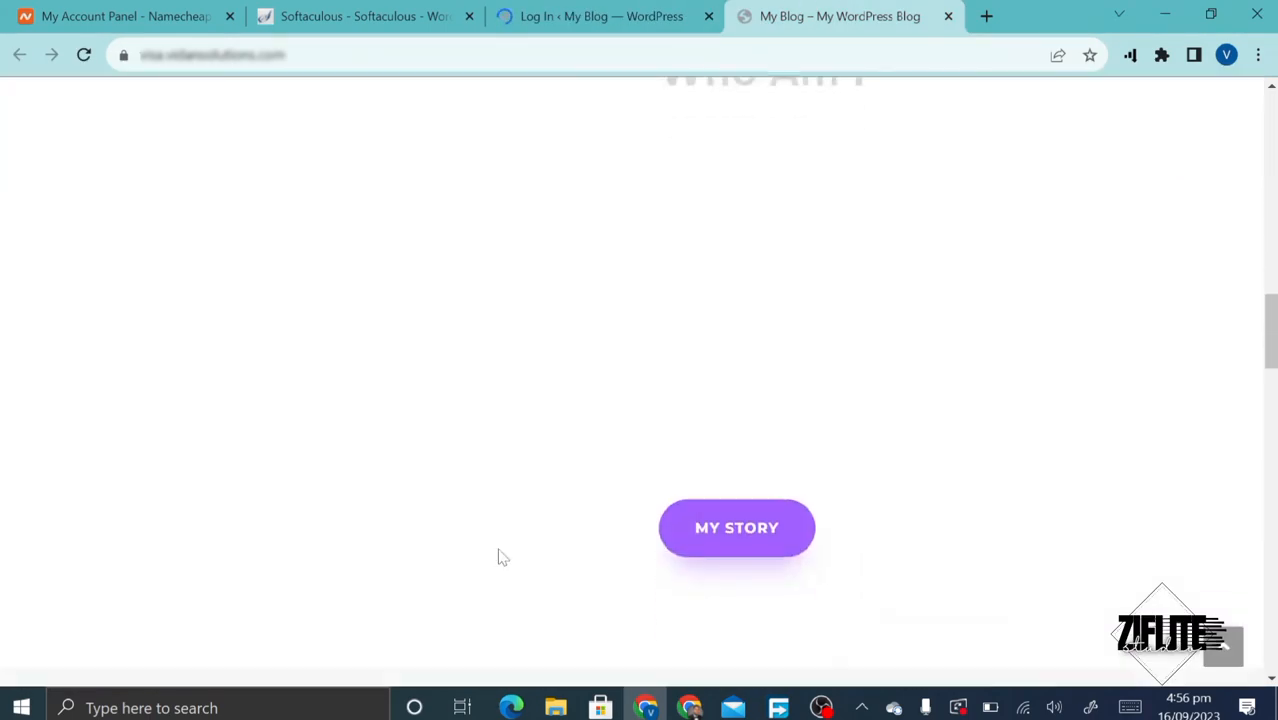
pyautogui.scroll(-10, 502, 557)
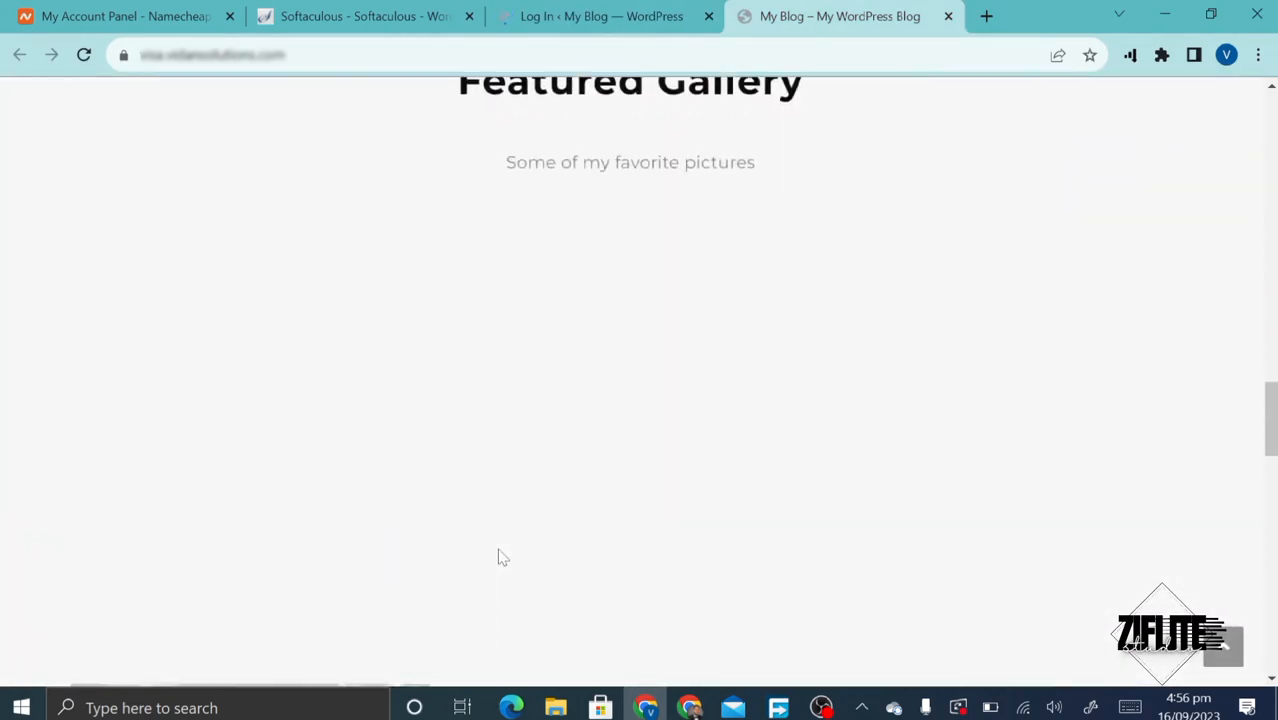
pyautogui.scroll(-10, 500, 555)
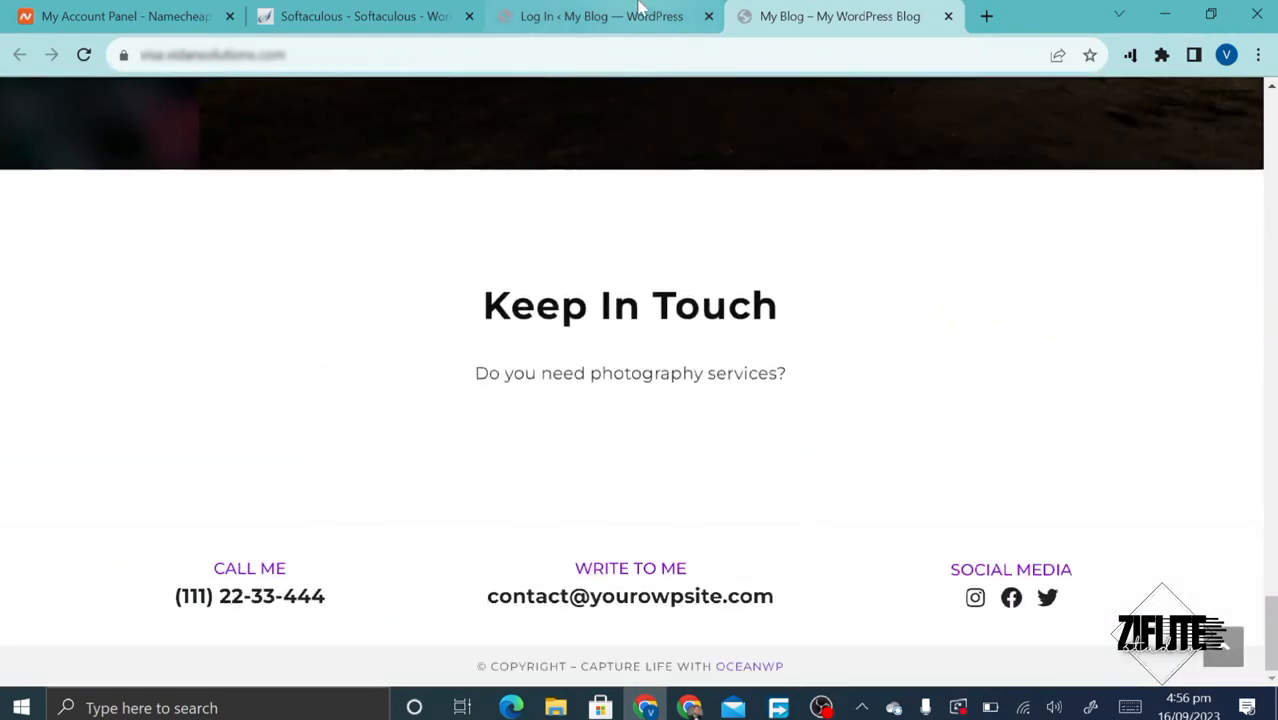
pyautogui.click(640, 12)
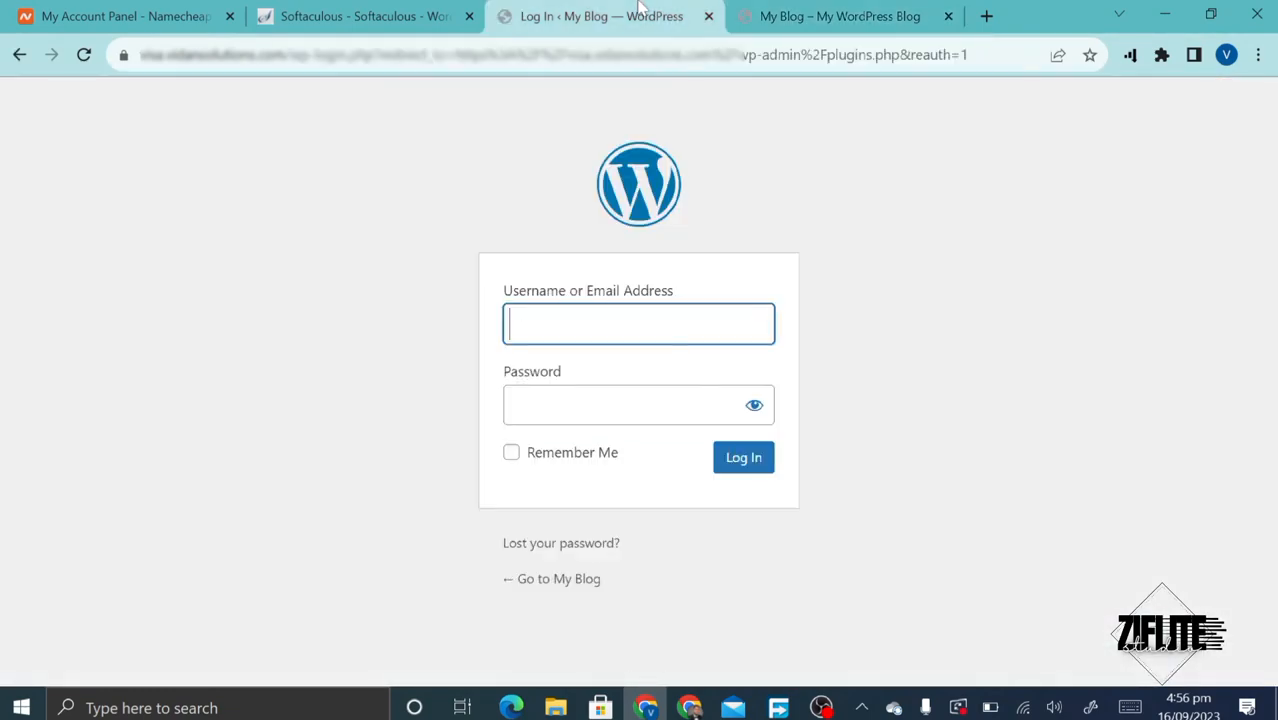
# - Close the login tab and open the Administrative URL from the Softaculous install page
pyautogui.click(637, 330)
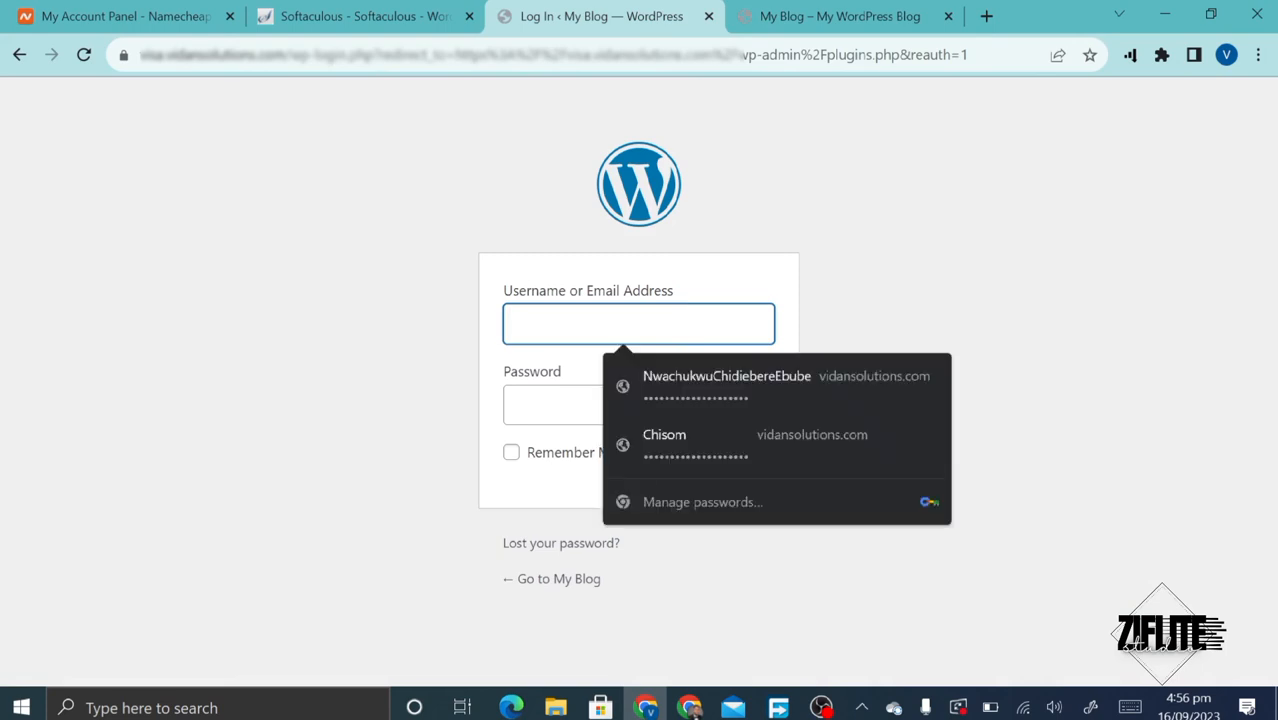
pyautogui.click(709, 16)
pyautogui.click(480, 10)
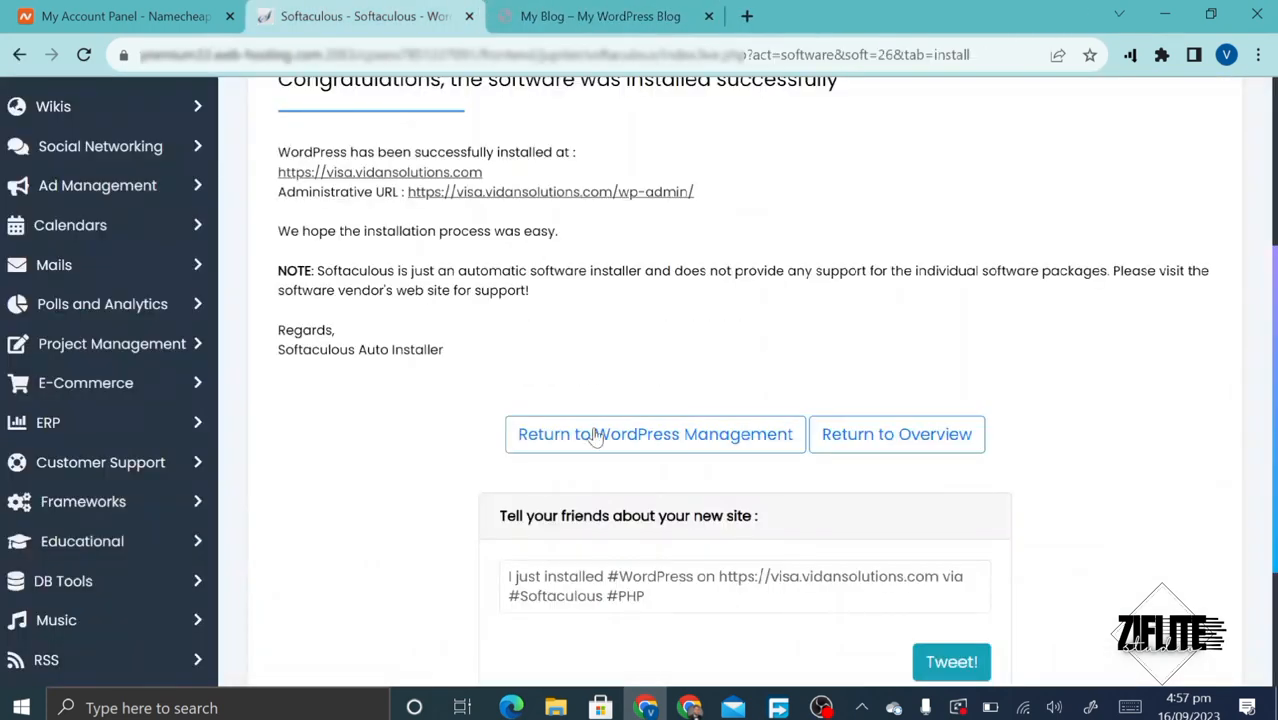
pyautogui.click(548, 197)
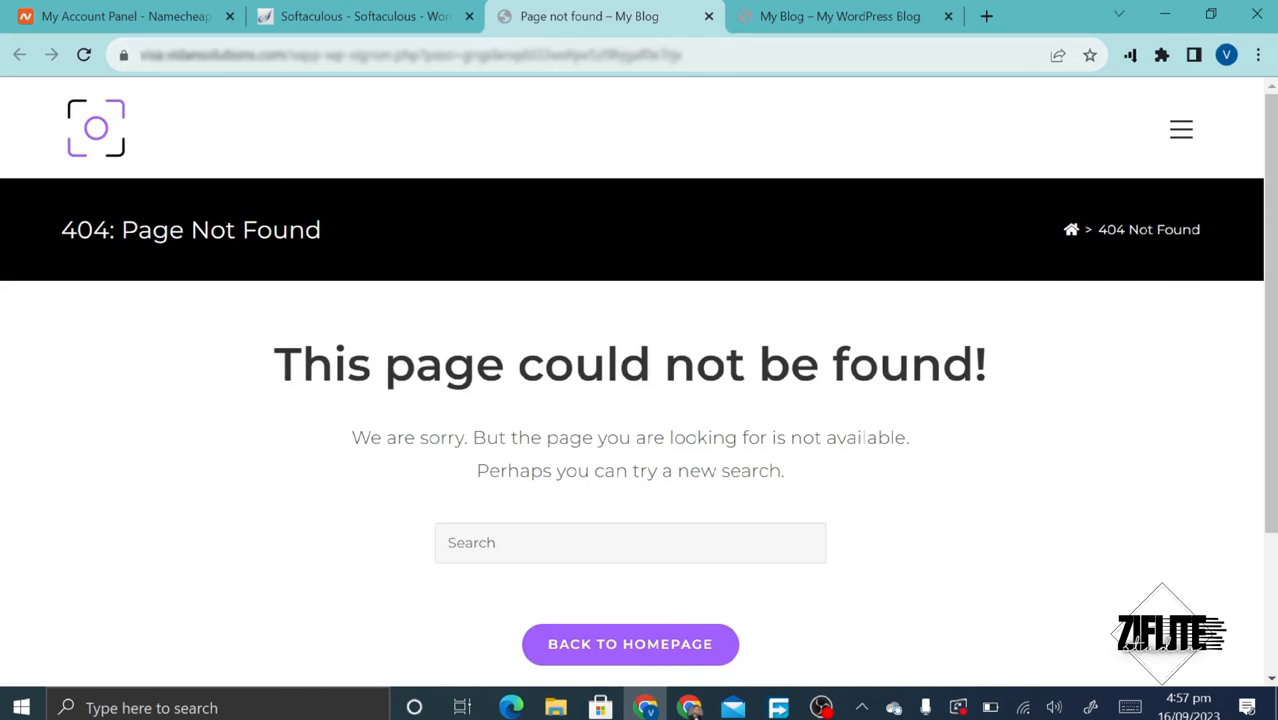
# - Replace the address path after the domain with wp-admin to load the login page
pyautogui.click(280, 62)
pyautogui.click(302, 62)
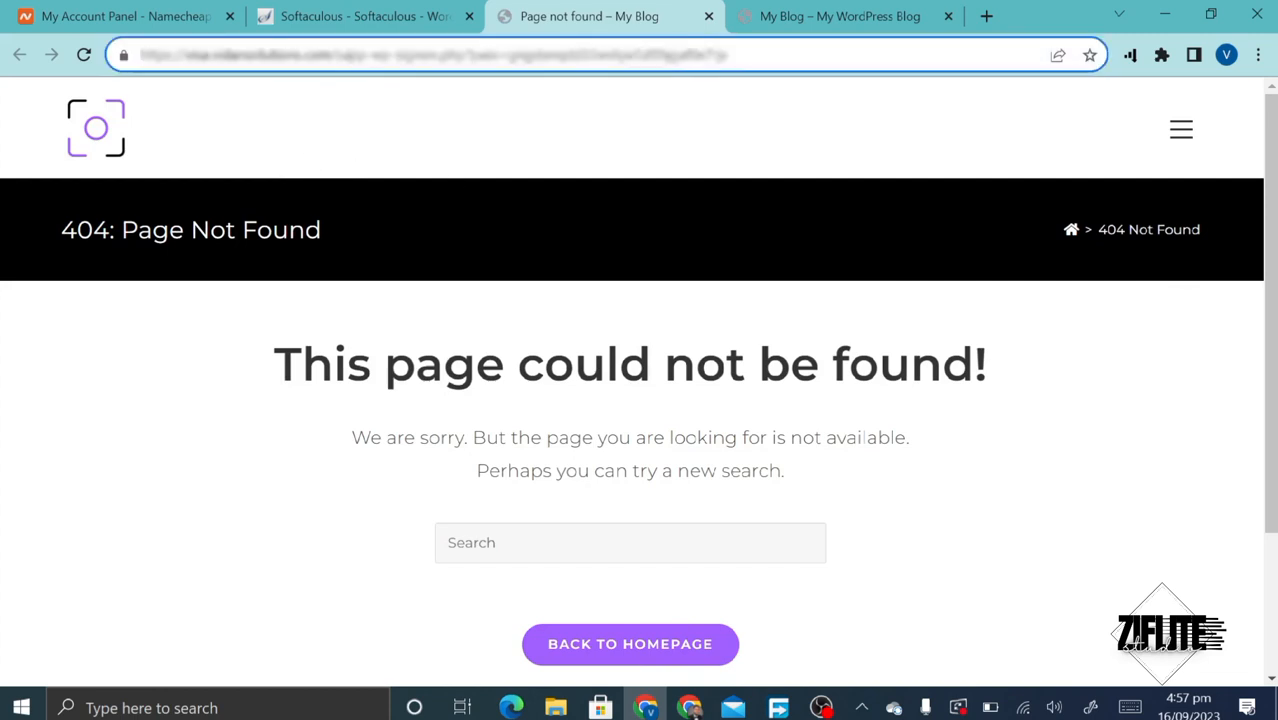
pyautogui.moveTo(336, 55); pyautogui.dragTo(782, 87)
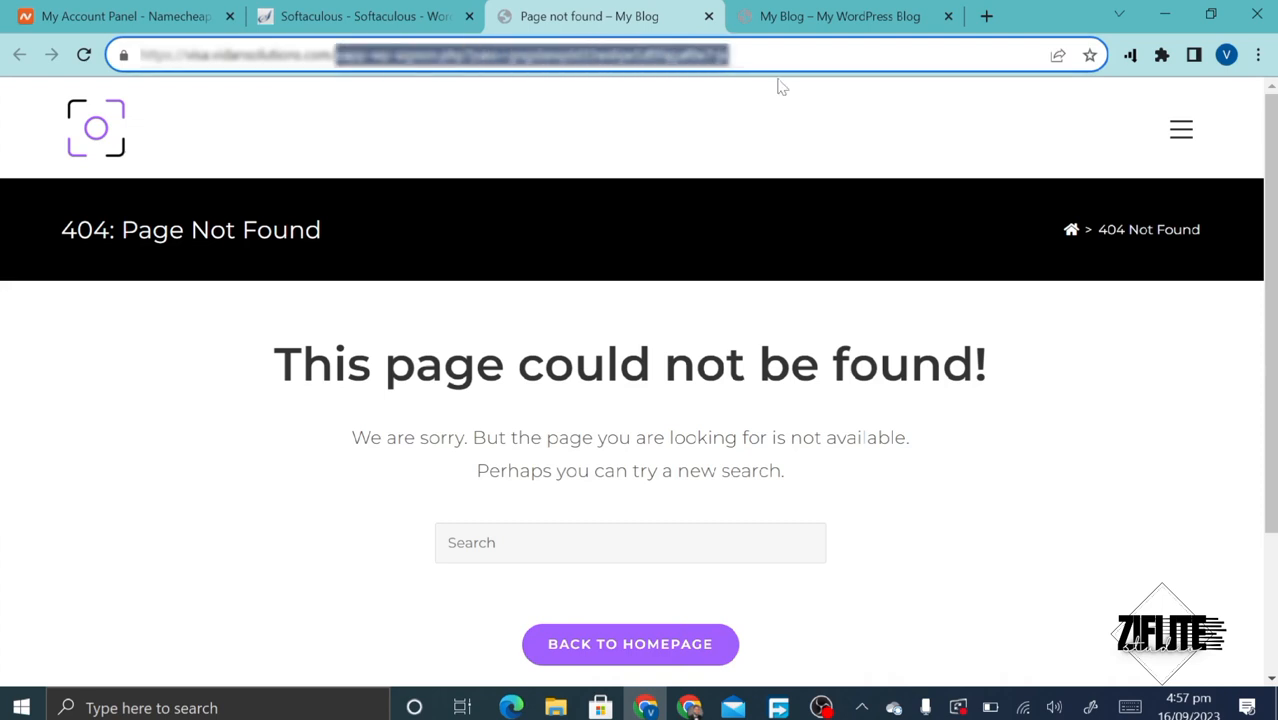
pyautogui.press('BackSpace')
pyautogui.write('adm')
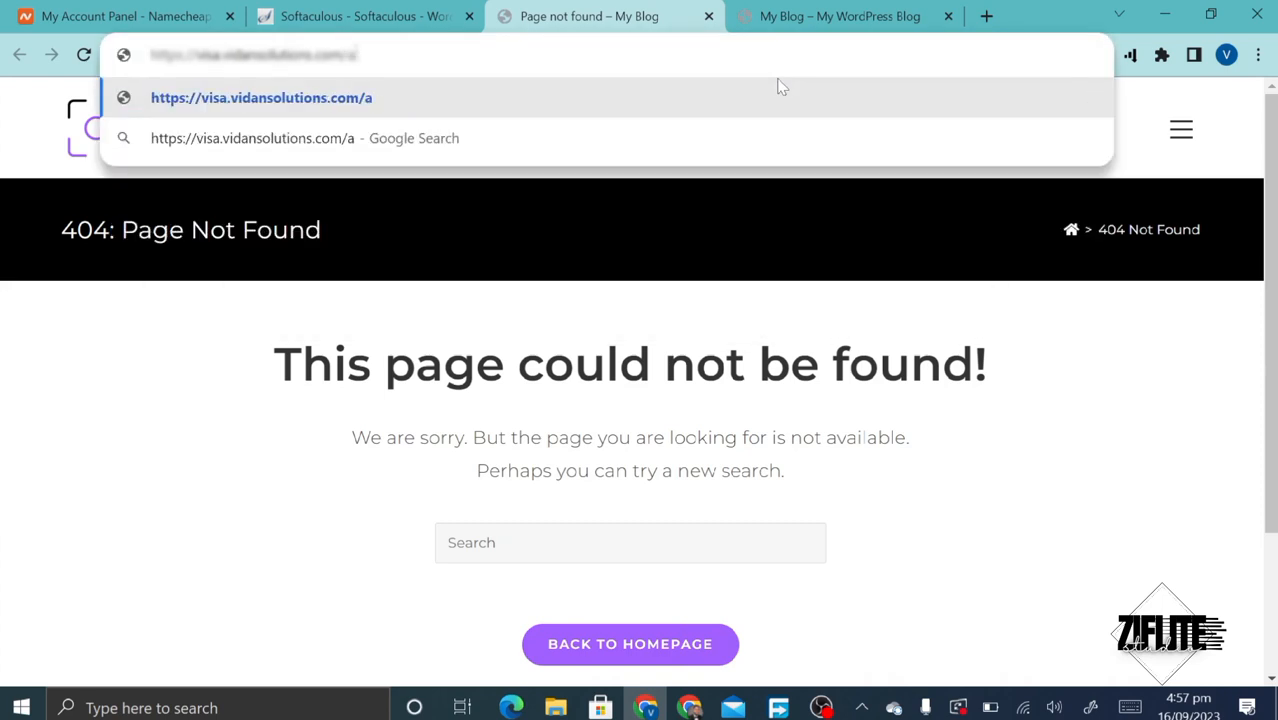
pyautogui.press('BackSpace')
pyautogui.press('BackSpace')
pyautogui.press('BackSpace')
pyautogui.write('w')
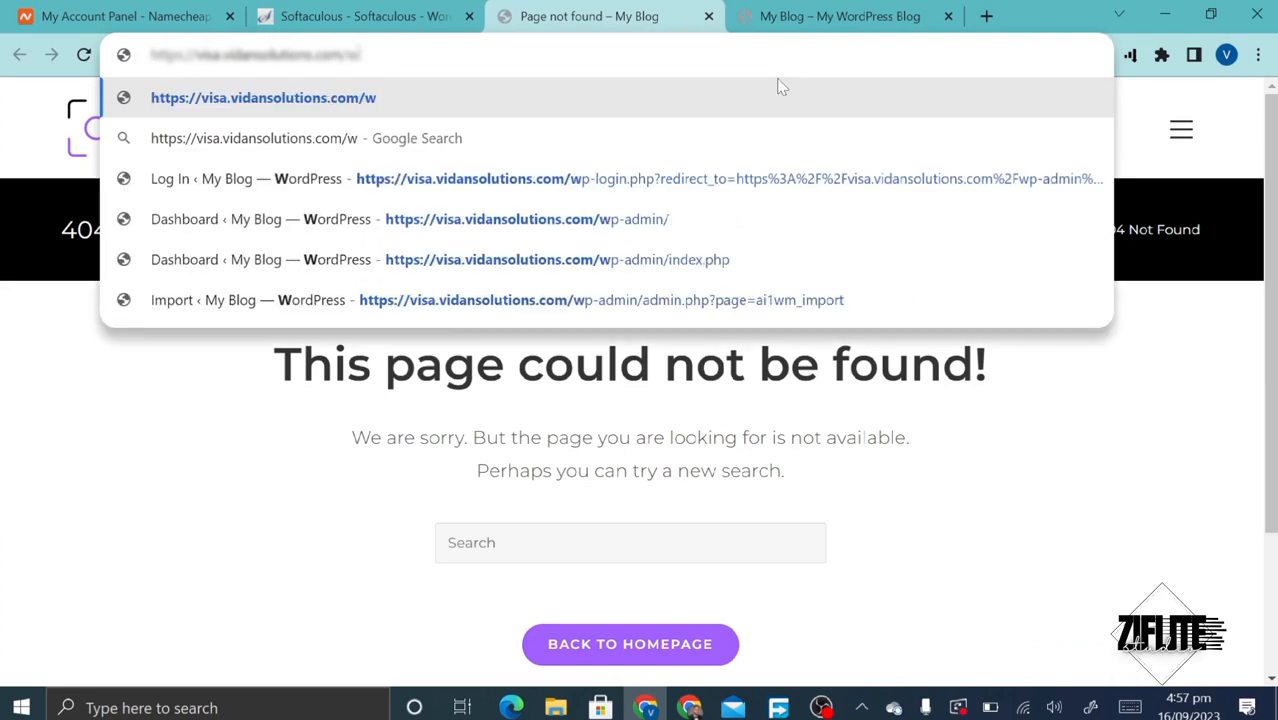
pyautogui.write('p-')
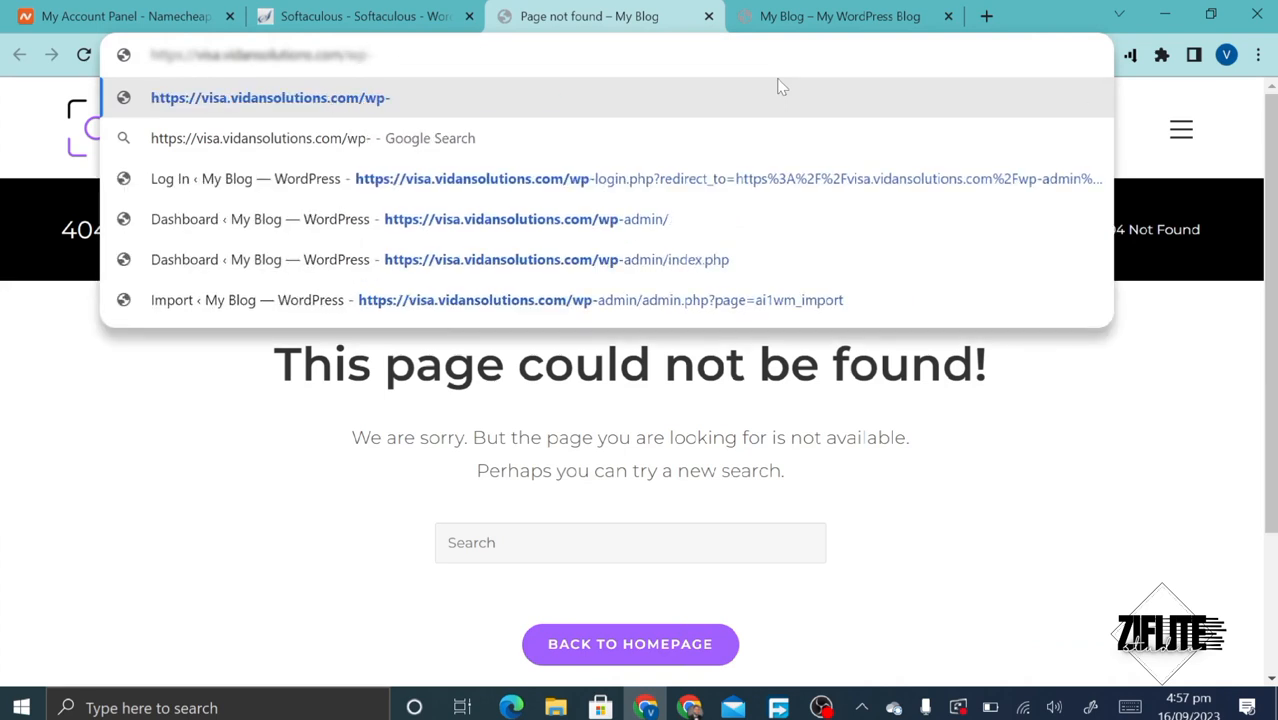
pyautogui.write('admin')
pyautogui.press('Return')
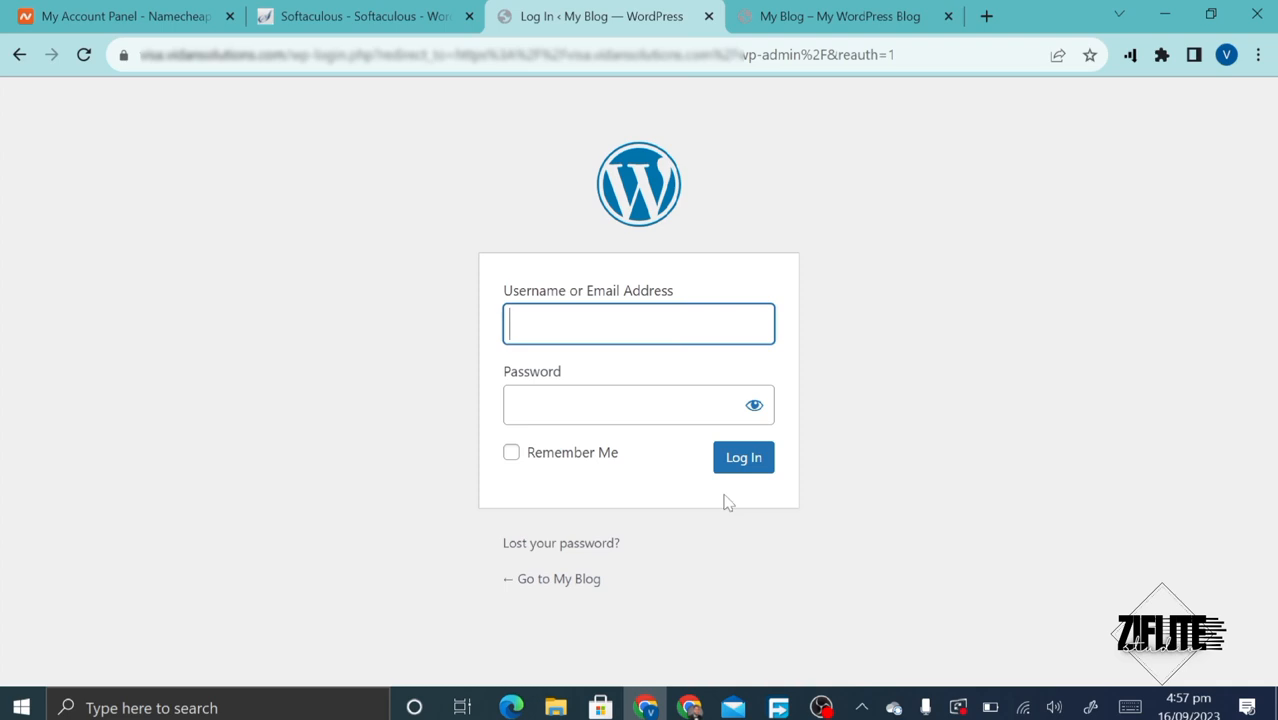
pyautogui.press('Down')
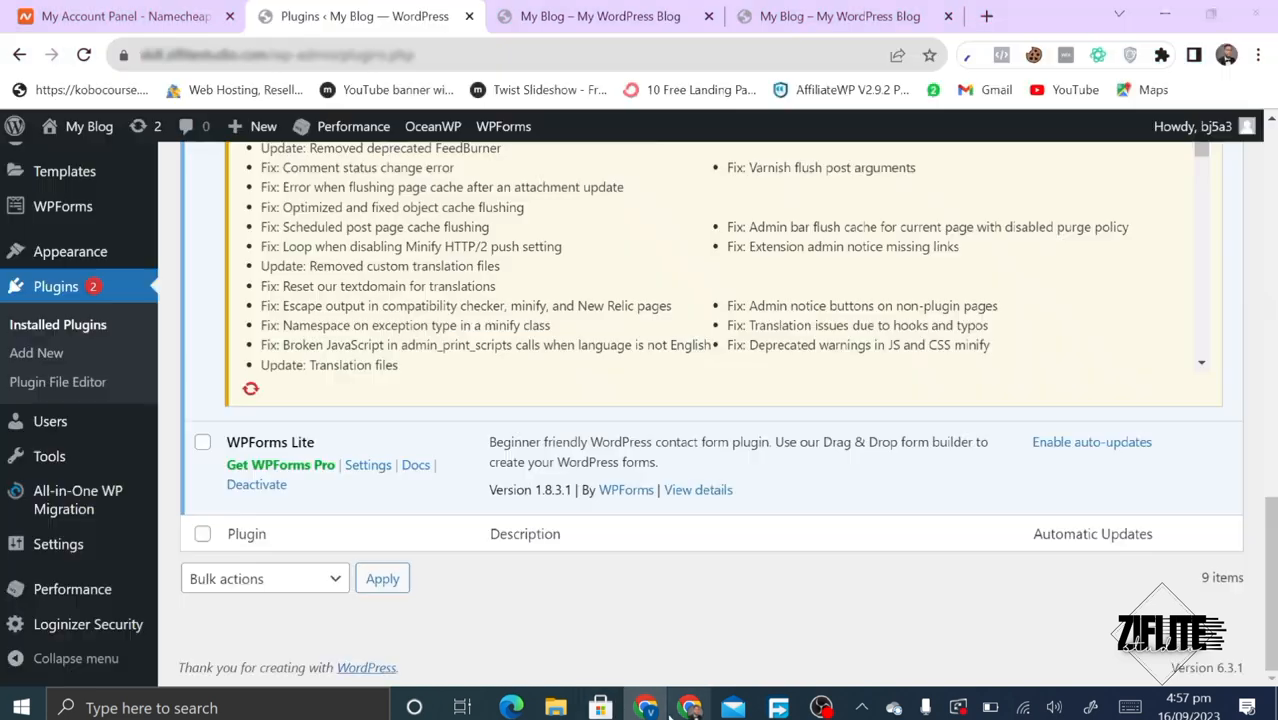
pyautogui.click(690, 707)
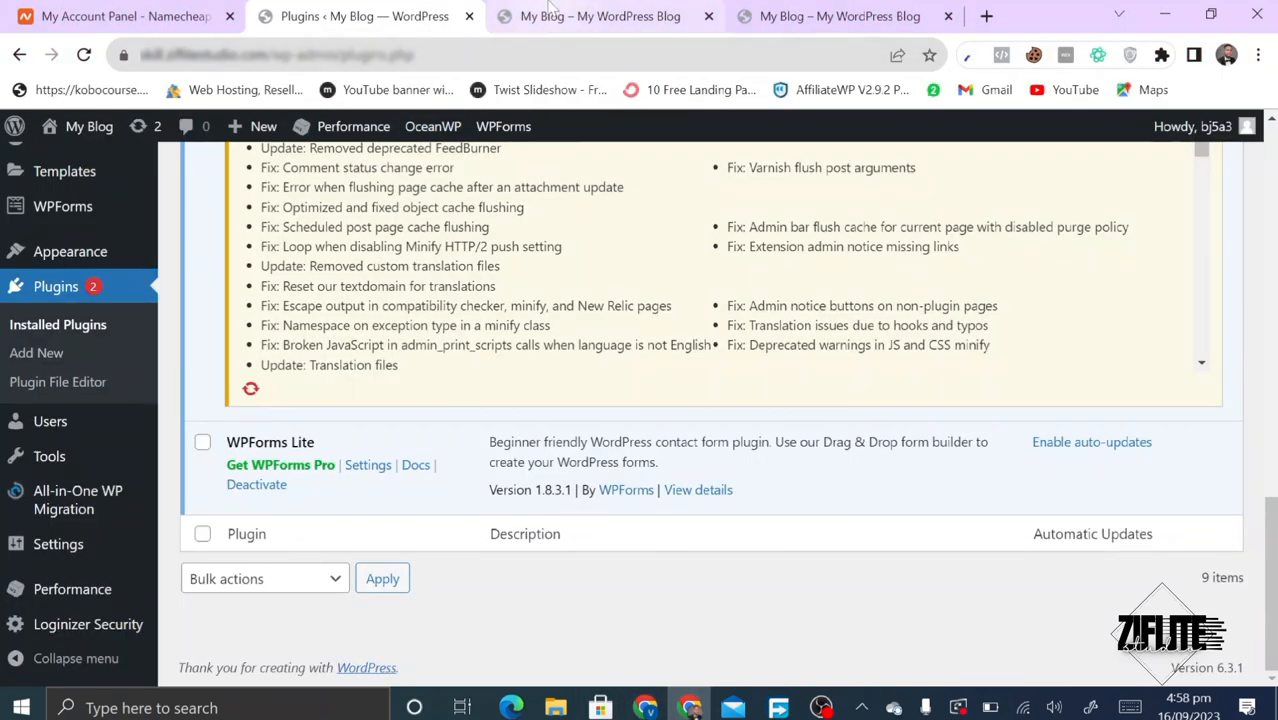
pyautogui.click(550, 14)
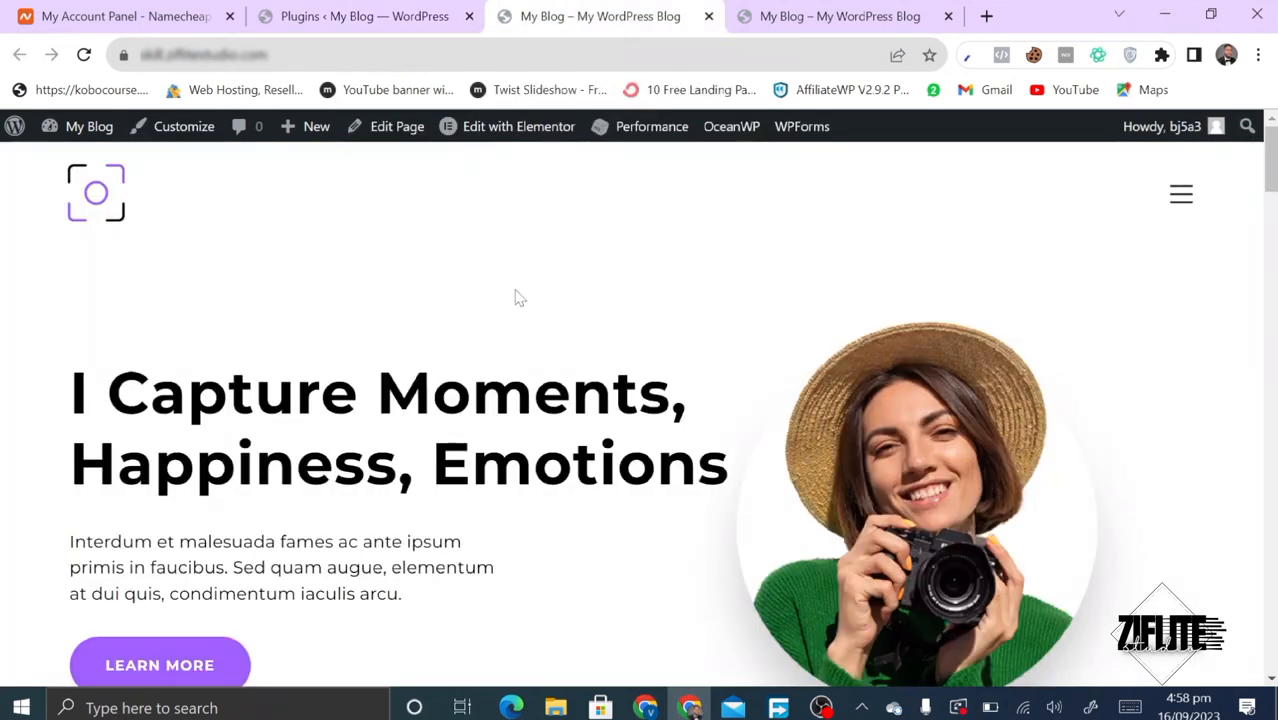
pyautogui.click(646, 708)
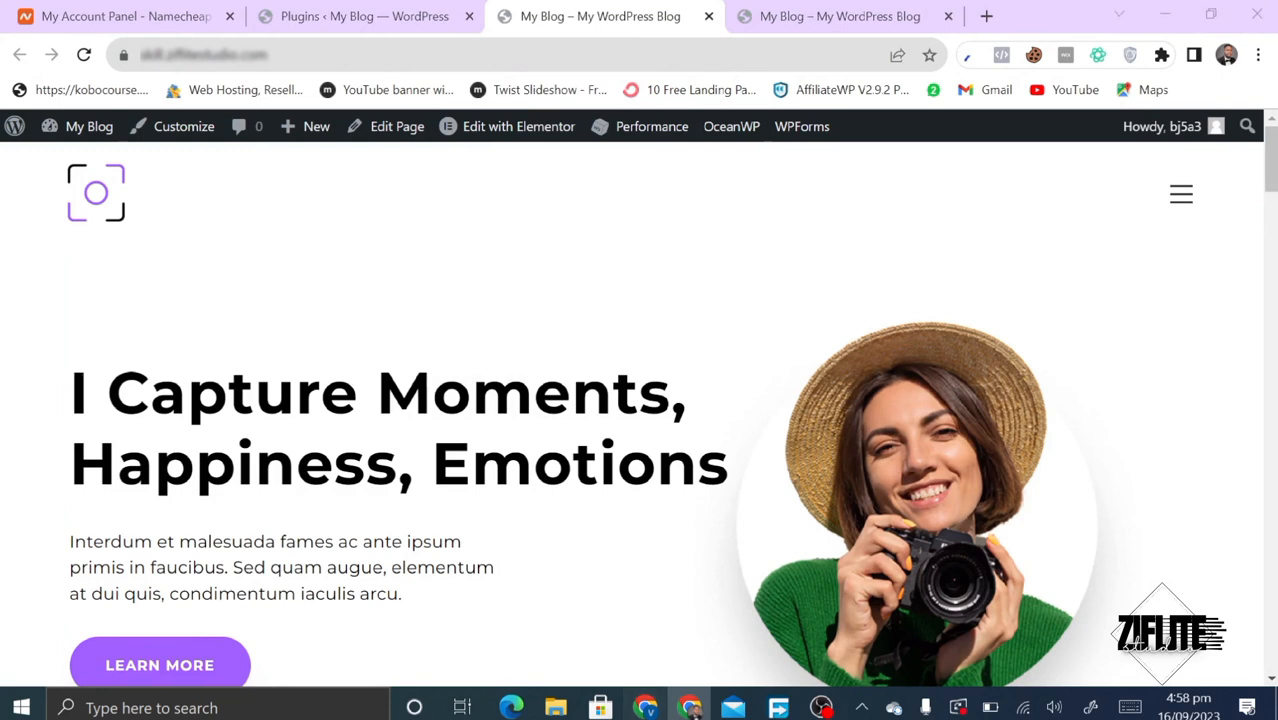
pyautogui.press('Return')
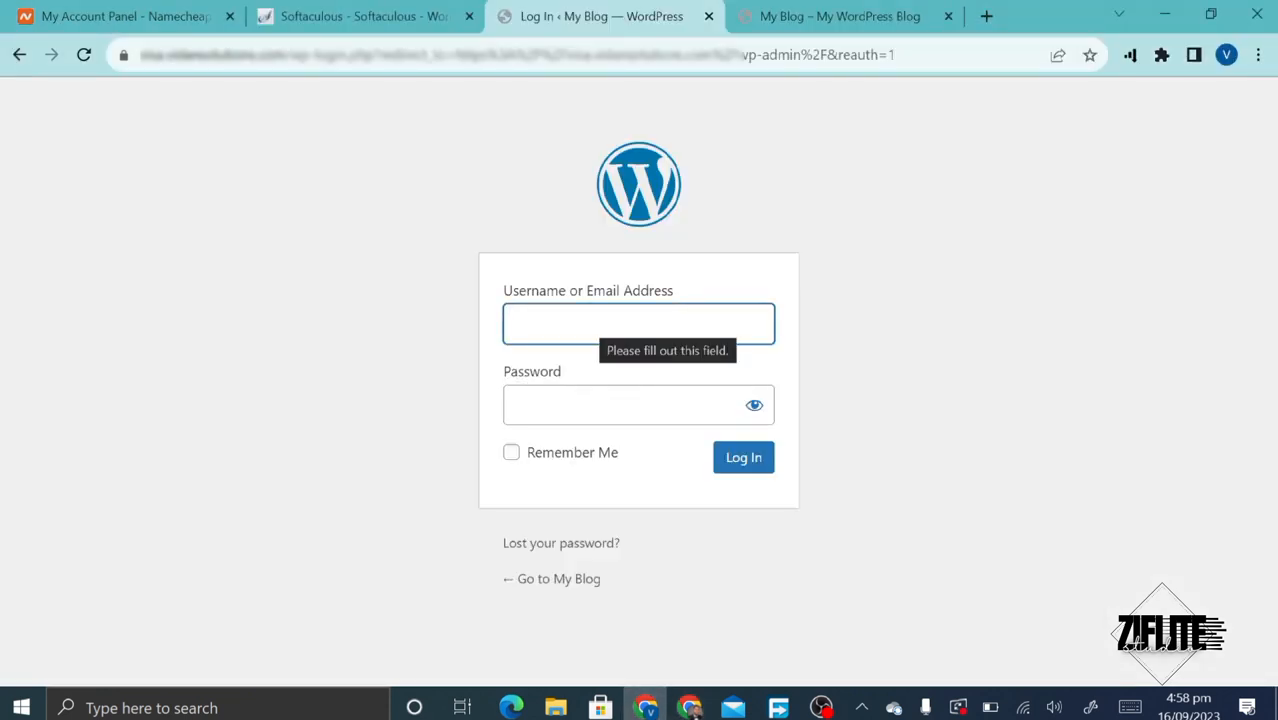
pyautogui.click(636, 330)
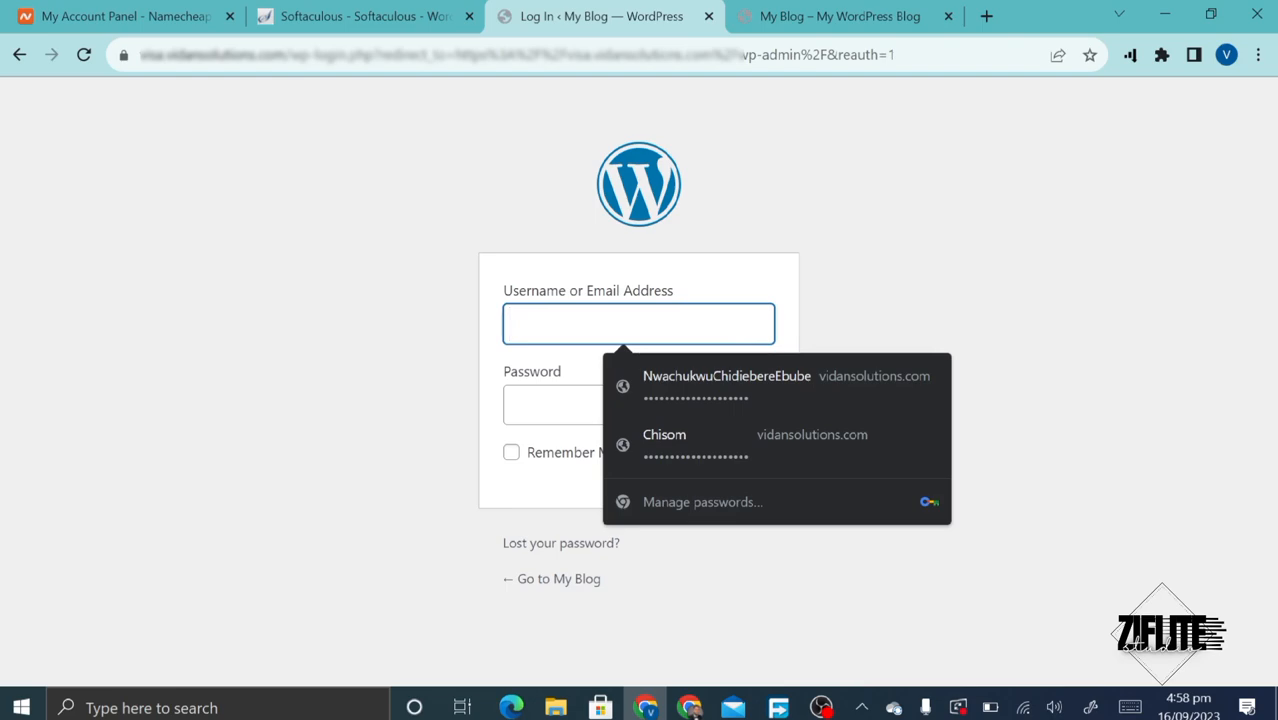
pyautogui.click(840, 16)
# - Compare the new site's hero section with the original site's homepage
pyautogui.scroll(10, 579, 254)
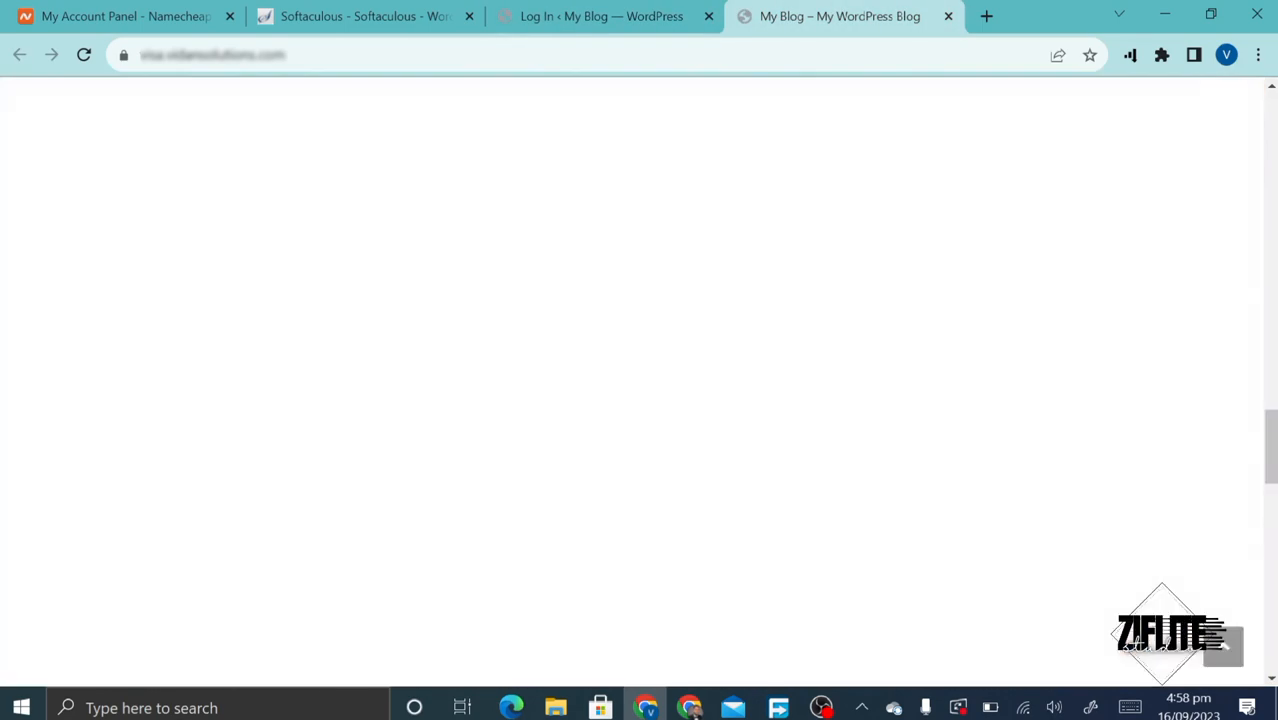
pyautogui.scroll(20, 580, 254)
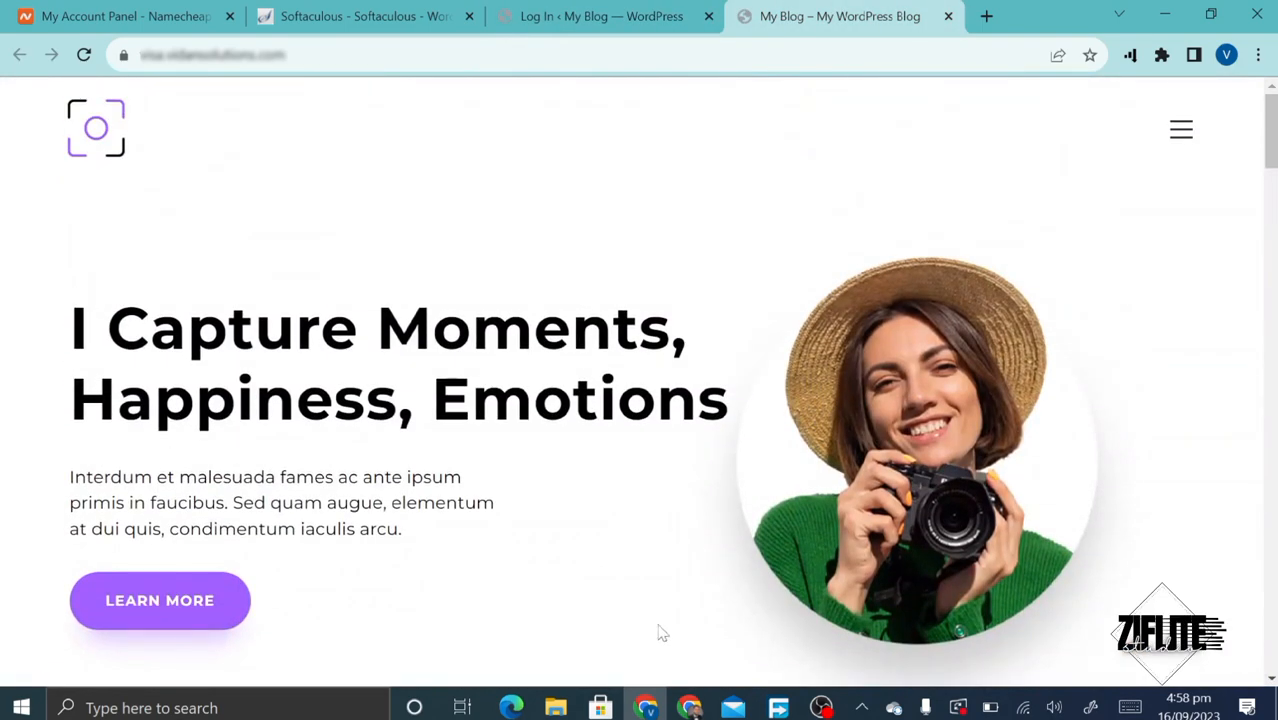
pyautogui.click(690, 707)
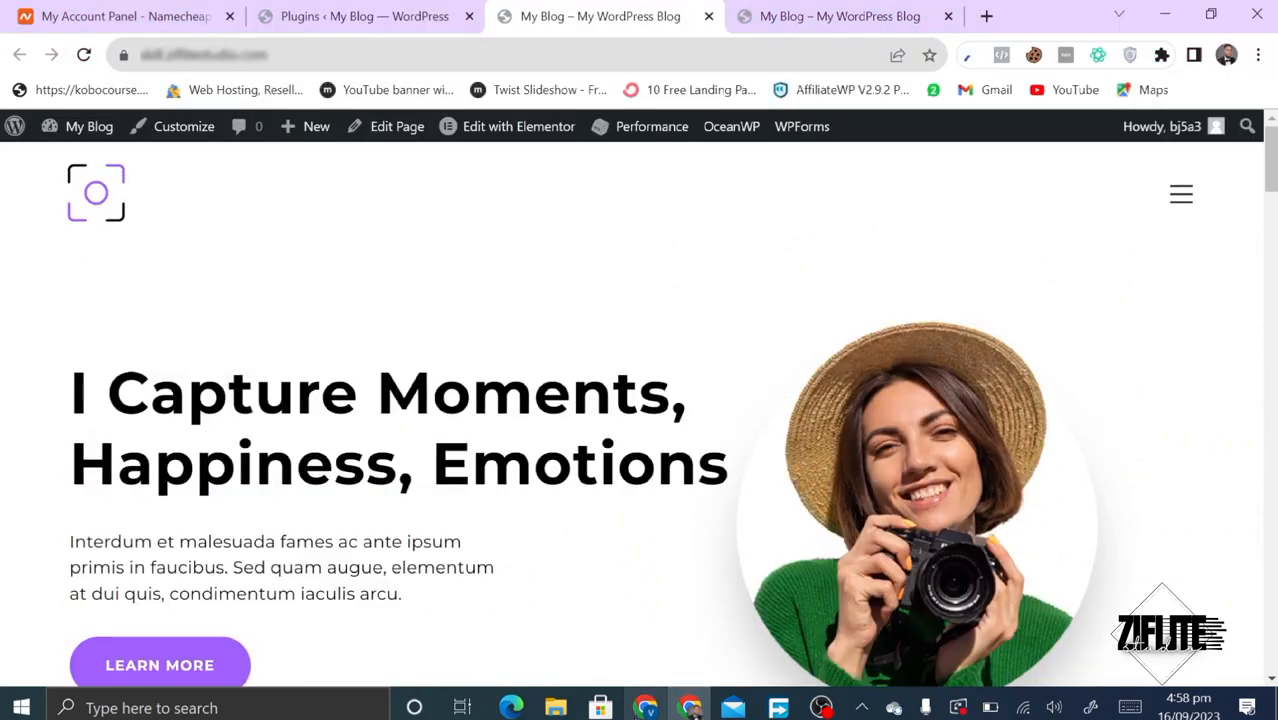
pyautogui.click(688, 707)
pyautogui.click(678, 708)
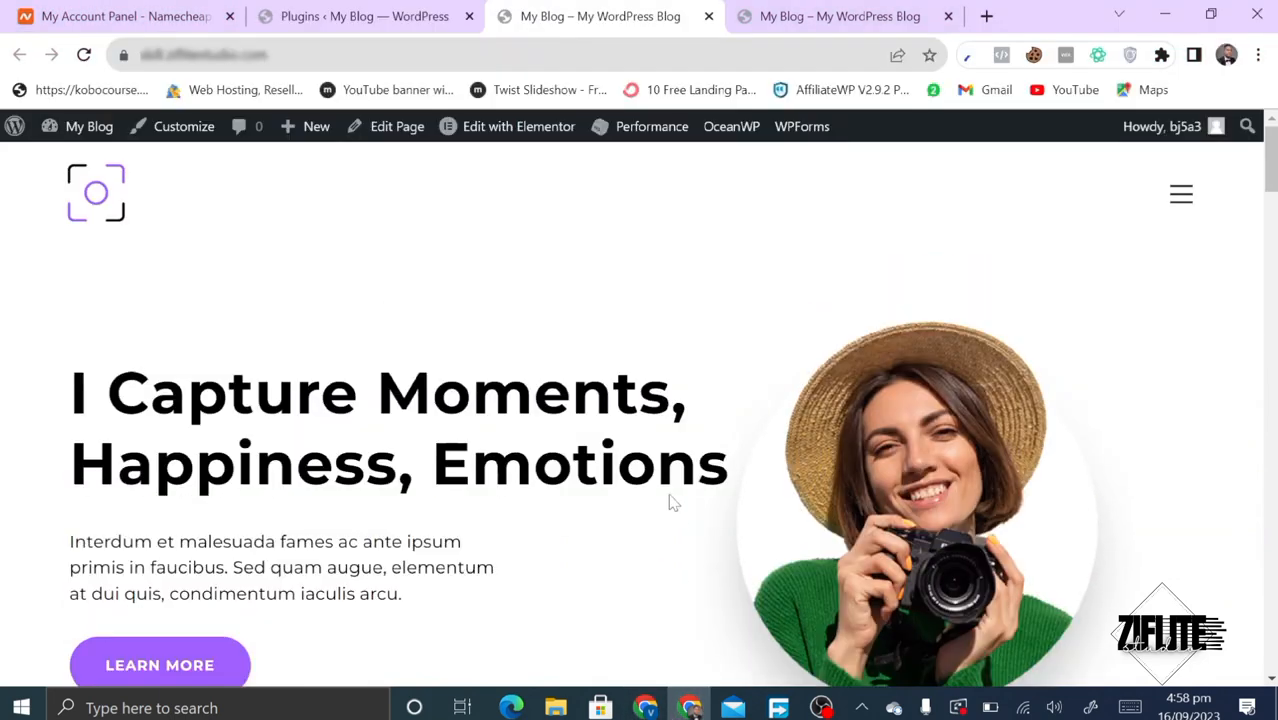
pyautogui.scroll(-5, 668, 499)
pyautogui.scroll(5, 670, 499)
pyautogui.click(646, 707)
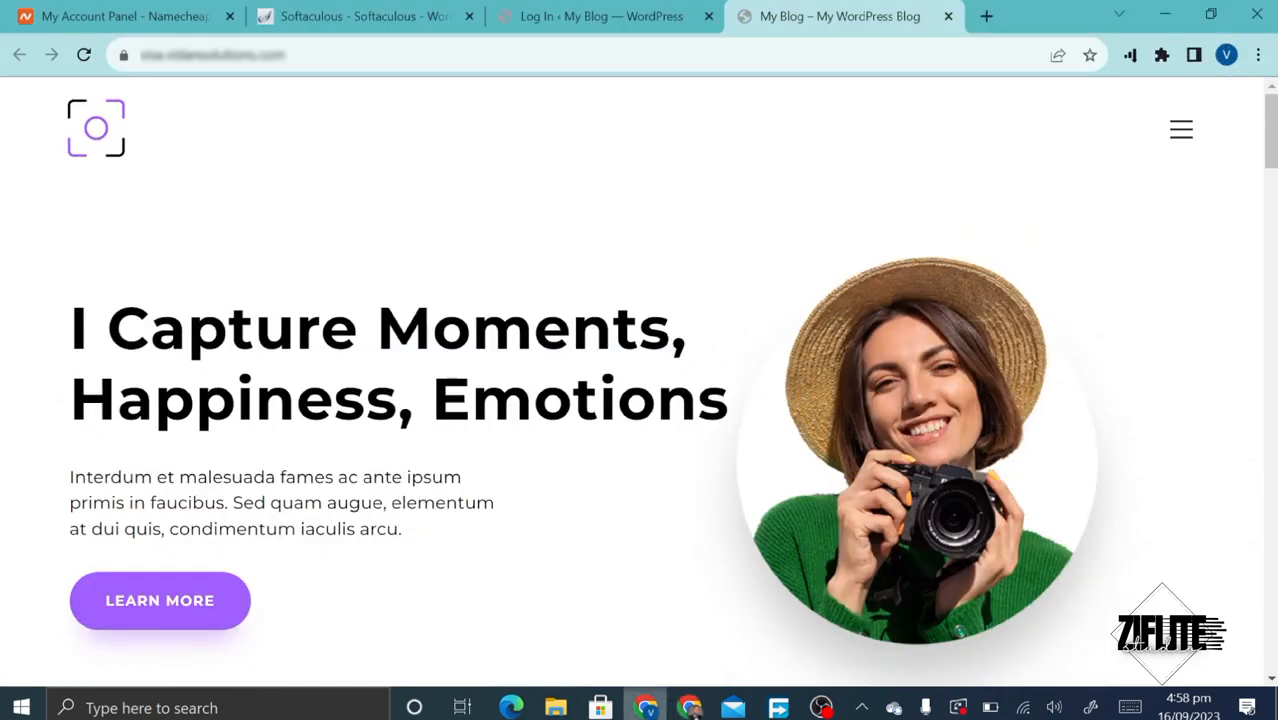
# - Open and close the hamburger navigation menu on both the new and original sites
pyautogui.click(1180, 132)
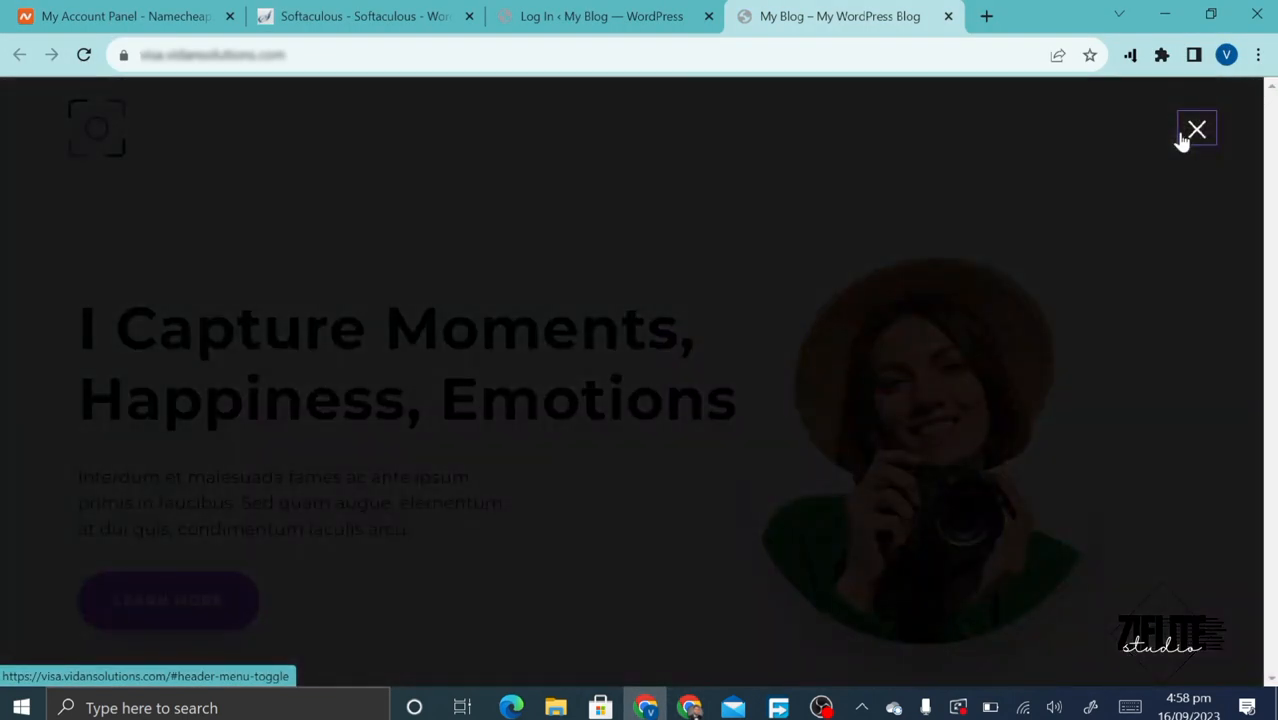
pyautogui.click(1182, 140)
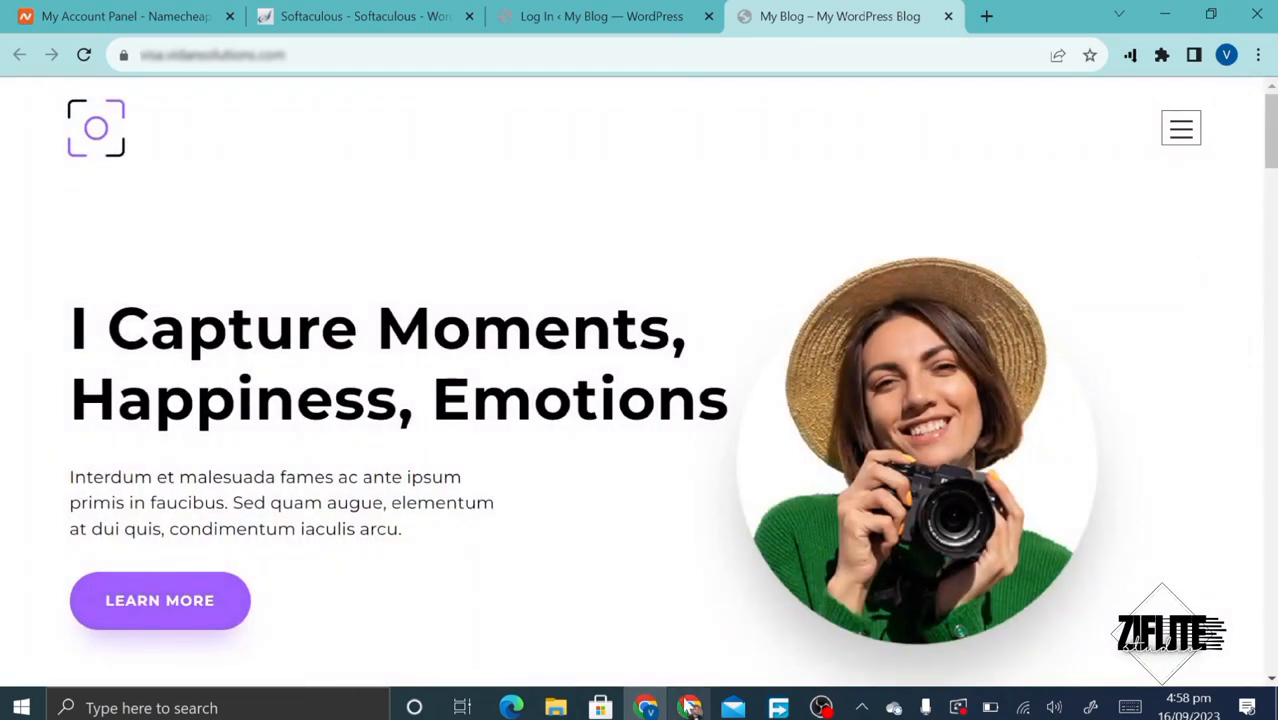
pyautogui.click(690, 707)
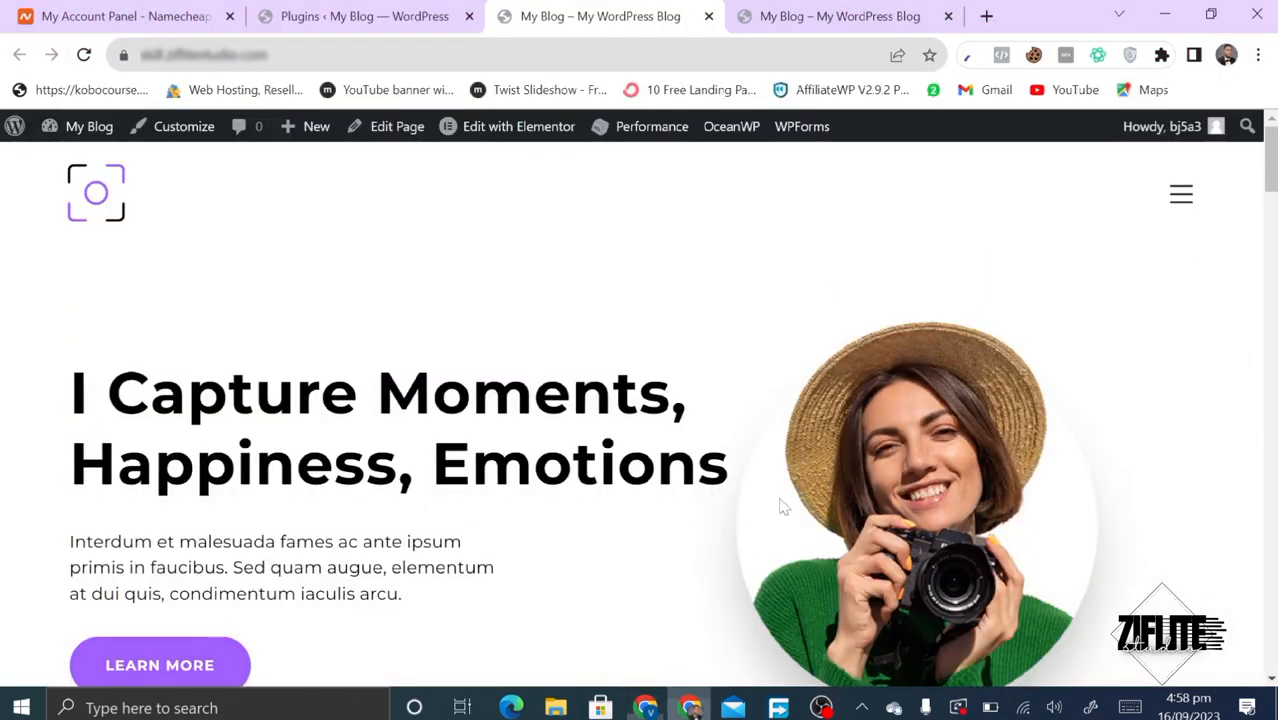
pyautogui.click(1181, 197)
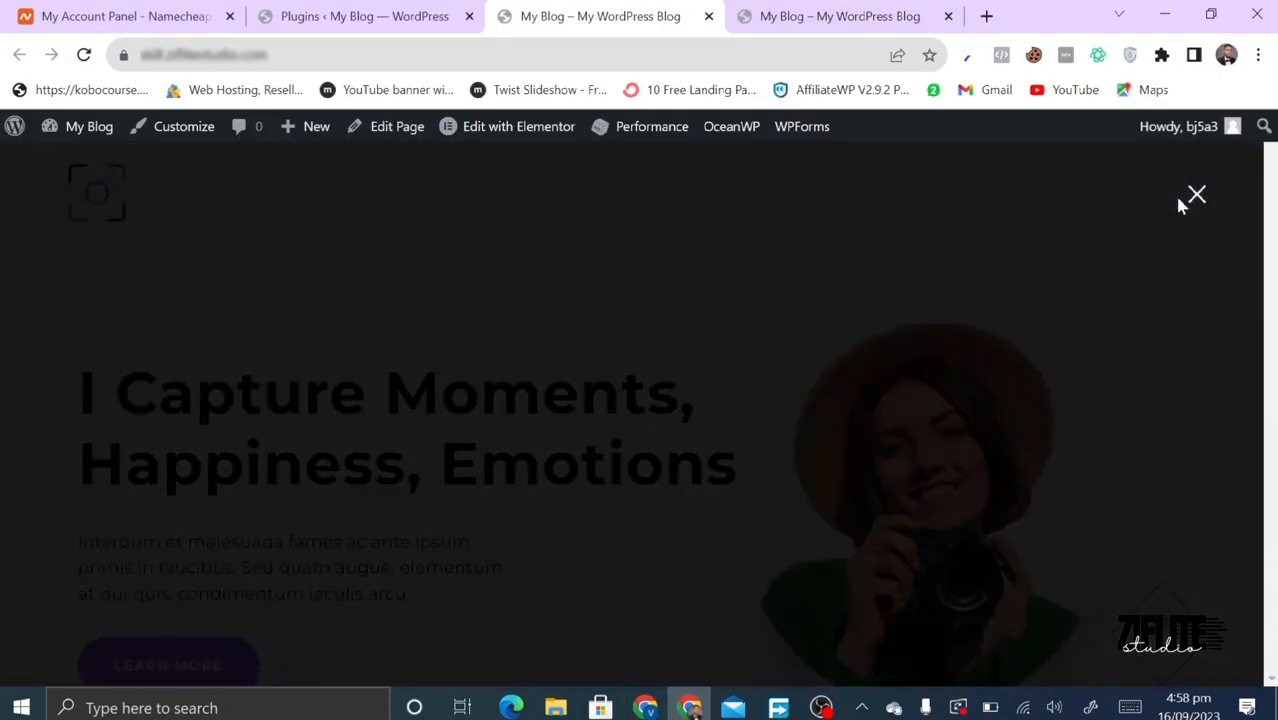
pyautogui.click(1197, 195)
pyautogui.click(646, 707)
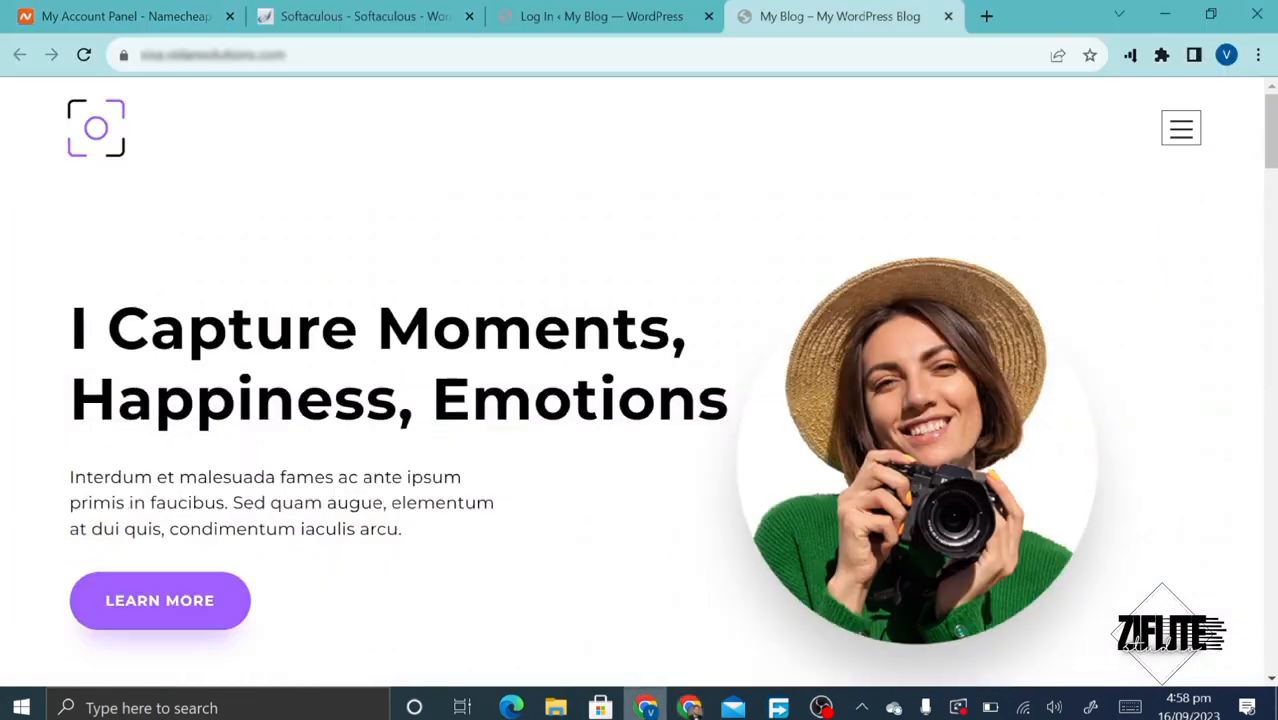
# - Scroll through the Who Am I, gallery and testimonial sections, then back to the hero
pyautogui.scroll(-15, 676, 528)
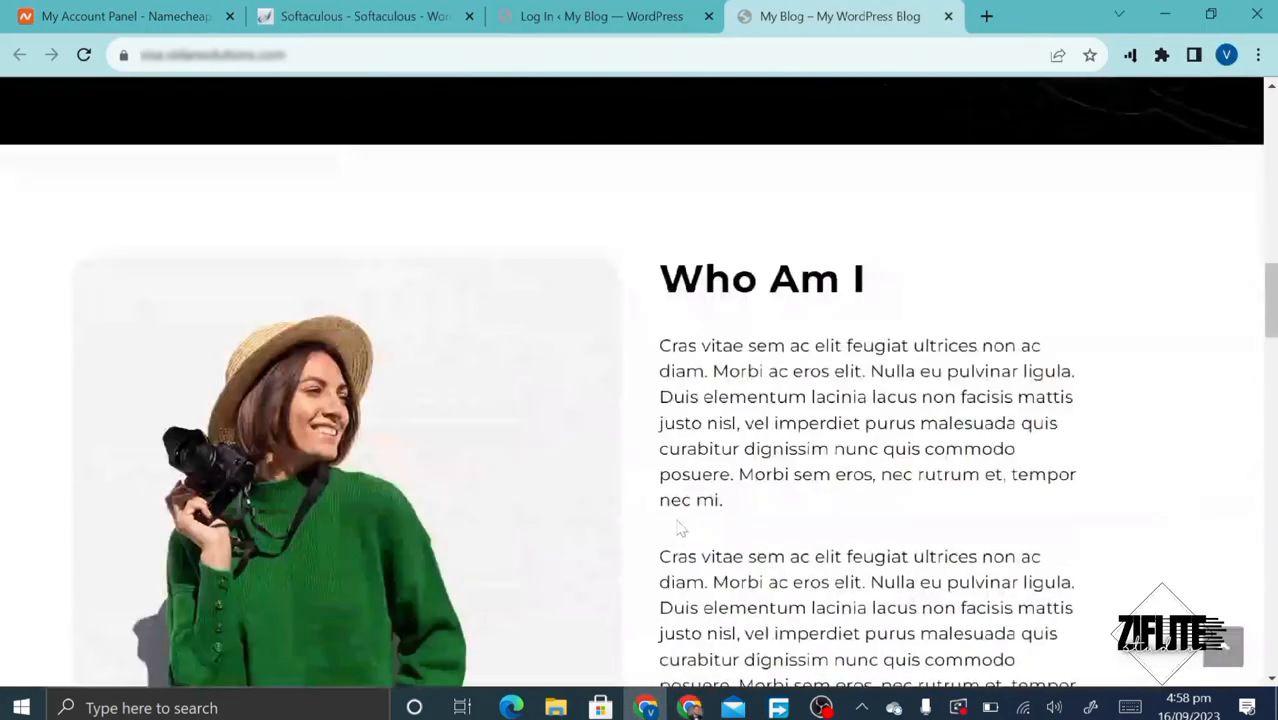
pyautogui.scroll(-8, 676, 528)
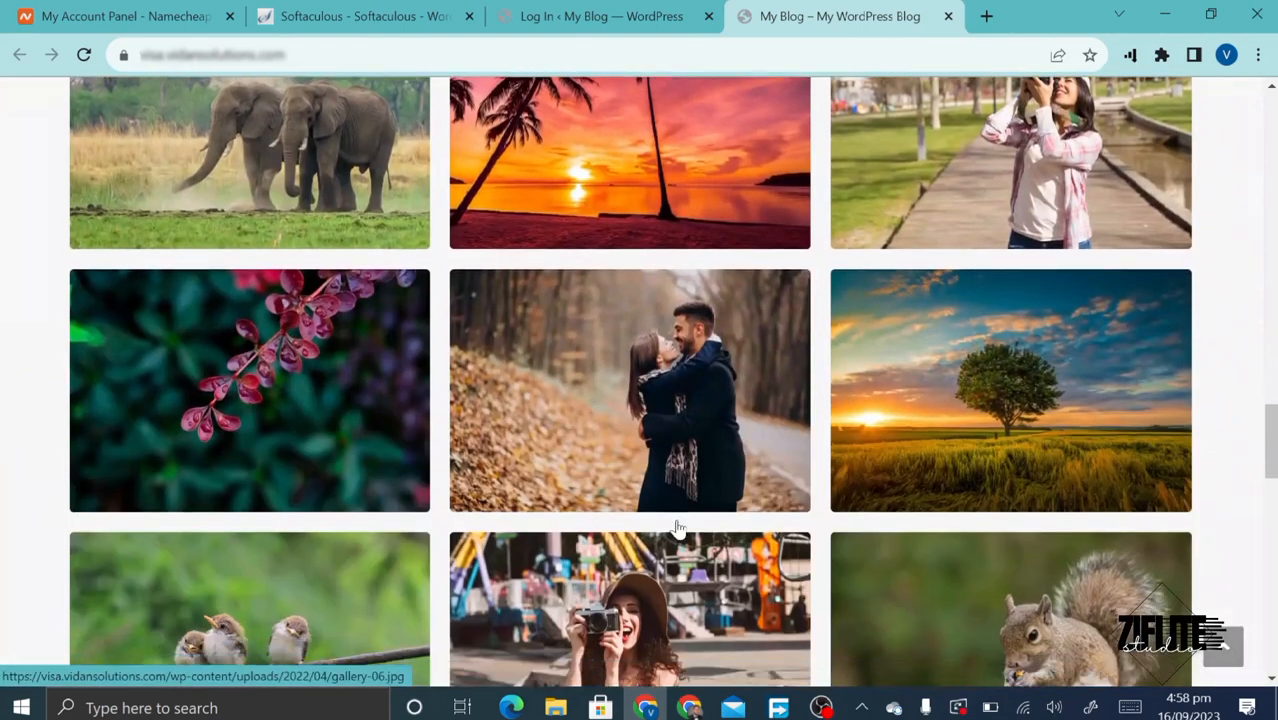
pyautogui.scroll(-6, 678, 530)
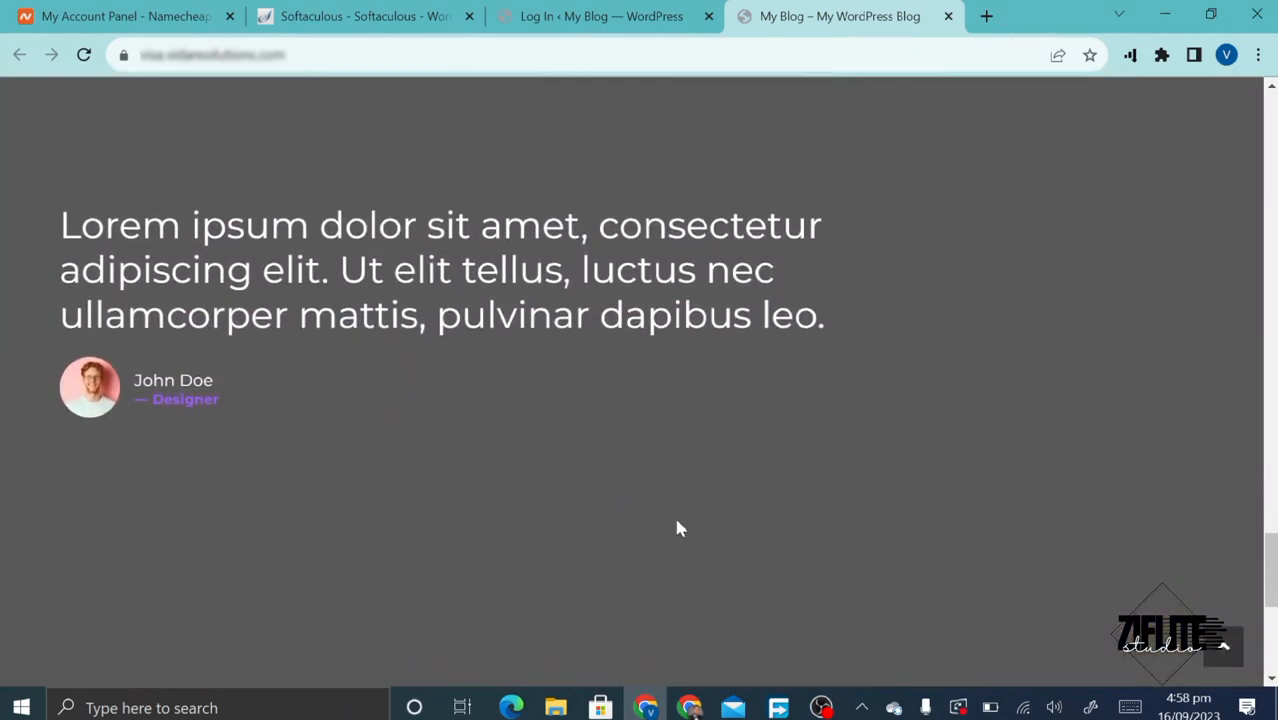
pyautogui.scroll(-2, 677, 527)
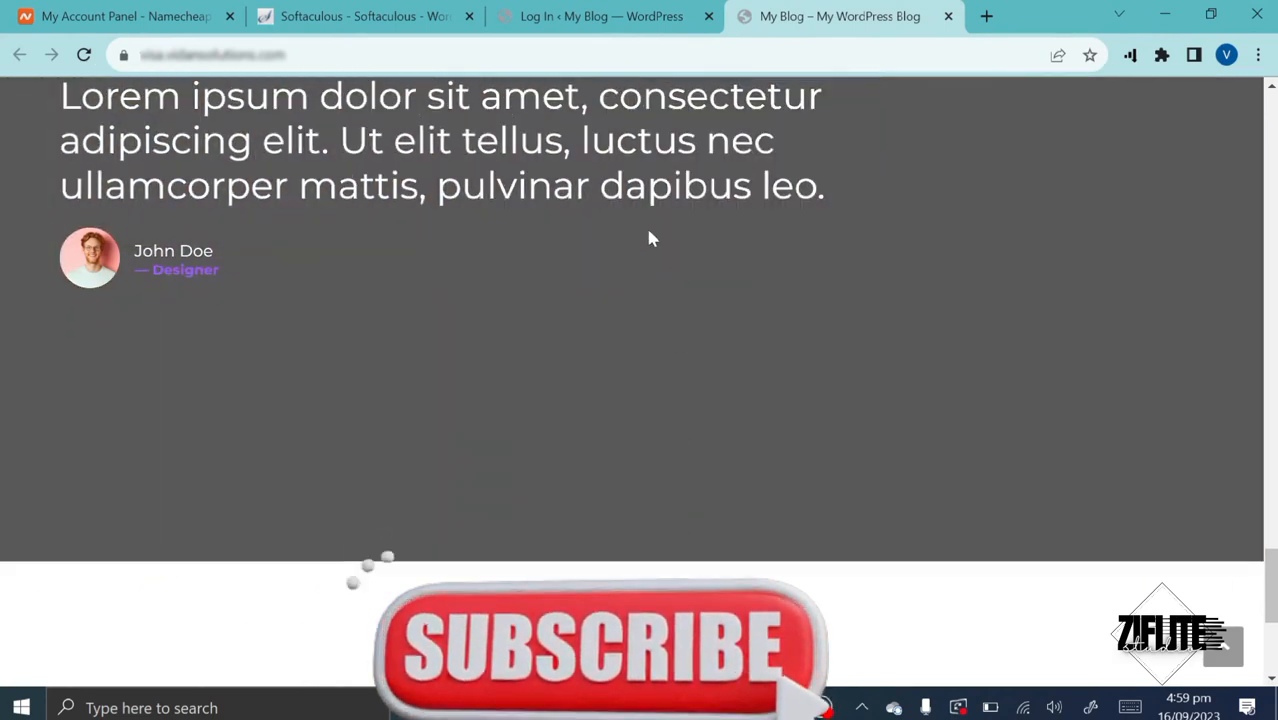
pyautogui.scroll(10, 650, 238)
pyautogui.scroll(15, 648, 237)
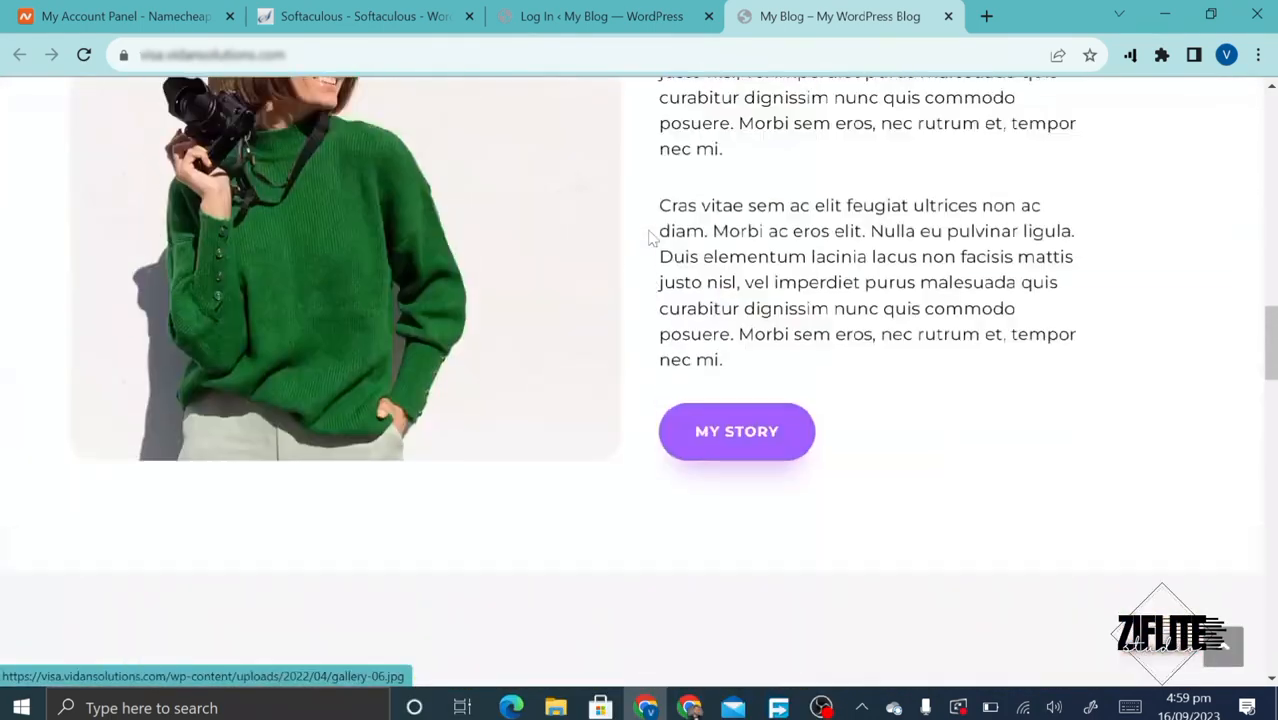
pyautogui.scroll(3, 650, 238)
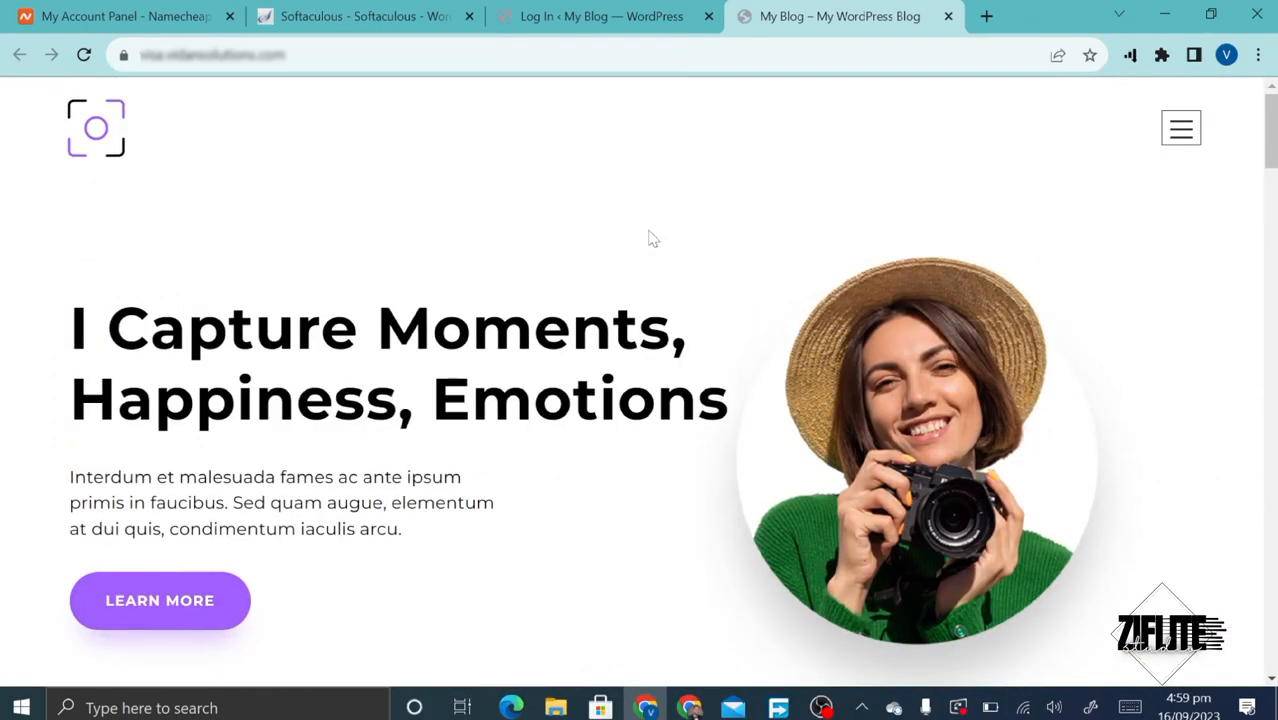